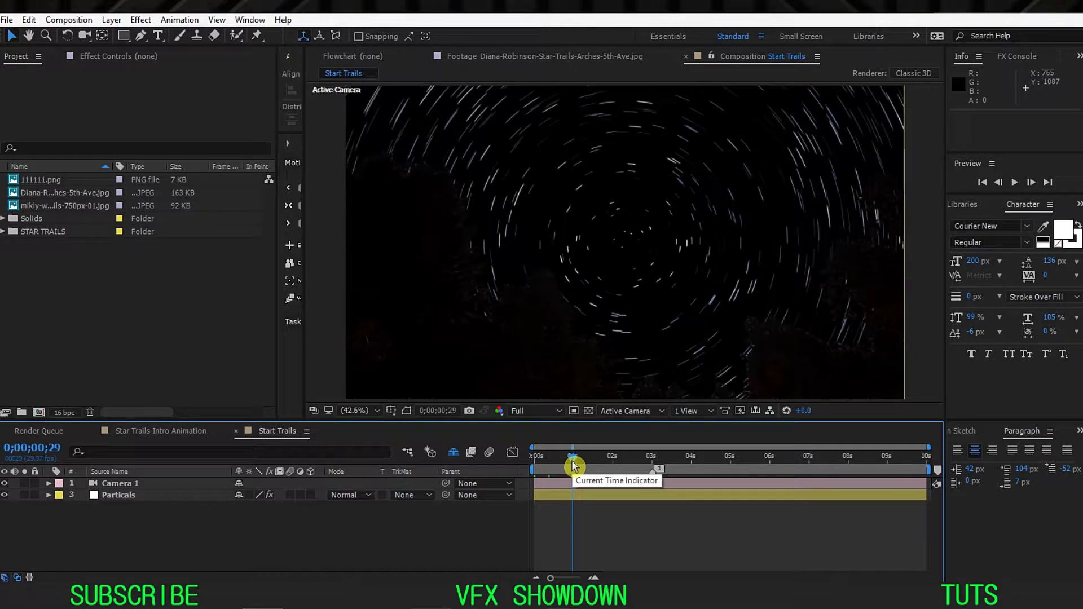
- Examine the star trails in the Start Trails composition and the MERRY CHRISTMAS stars in Star Trails Intro Animation at several times
{"action": "left_click", "coordinate": [611, 468]}
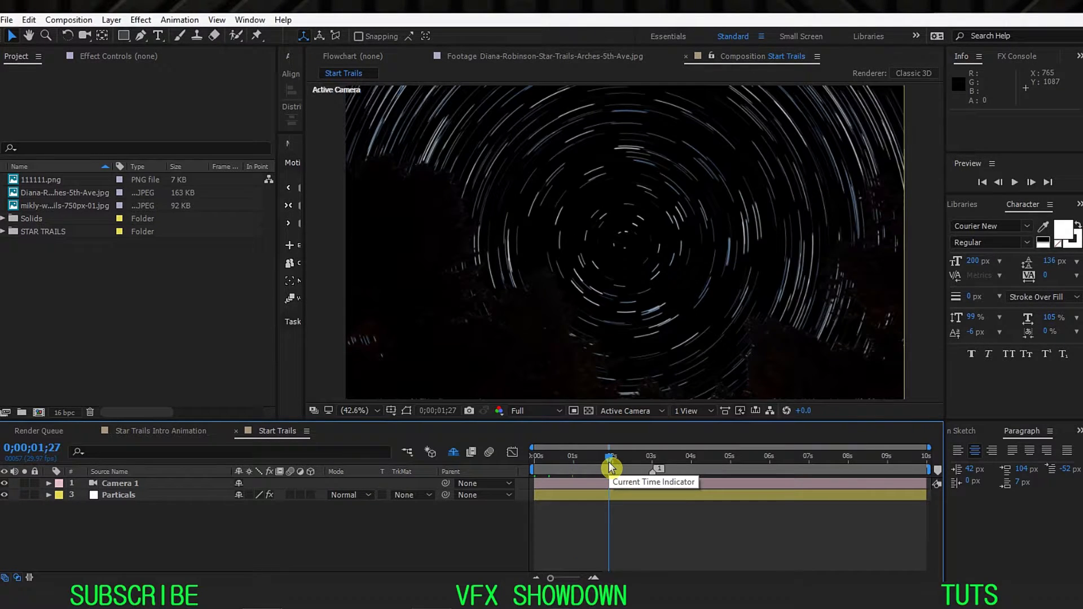
{"action": "left_click_drag", "start_coordinate": [609, 463], "coordinate": [688, 463]}
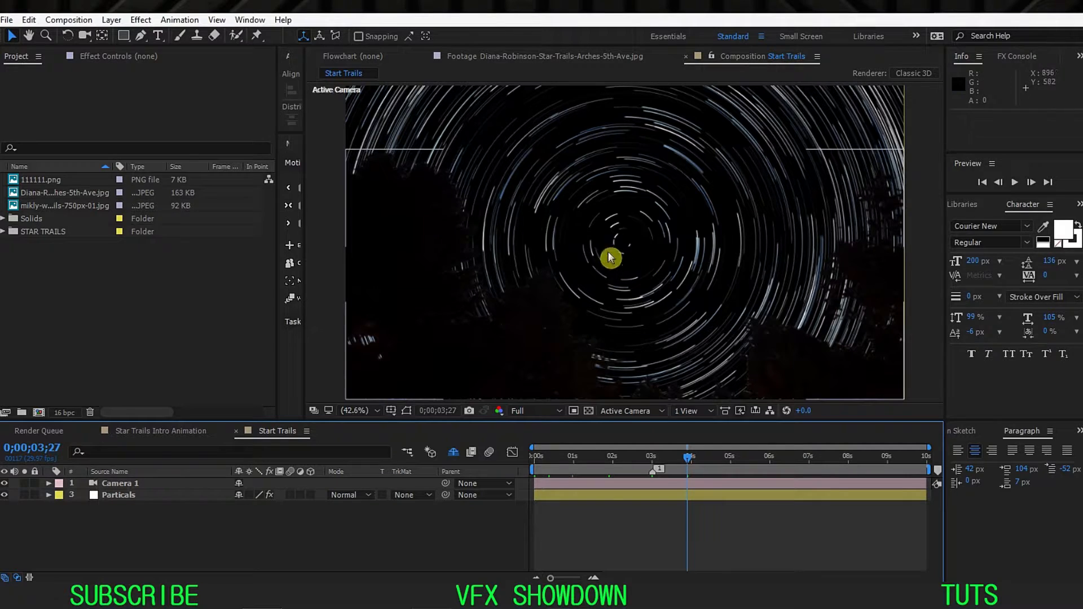
{"action": "left_click", "coordinate": [159, 431]}
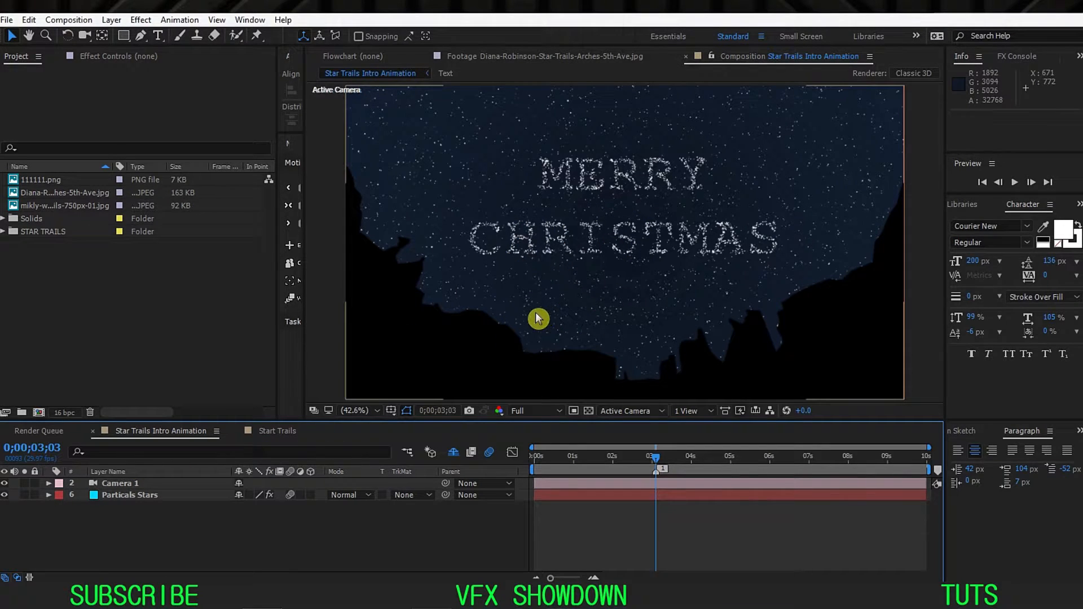
{"action": "left_click", "coordinate": [692, 455]}
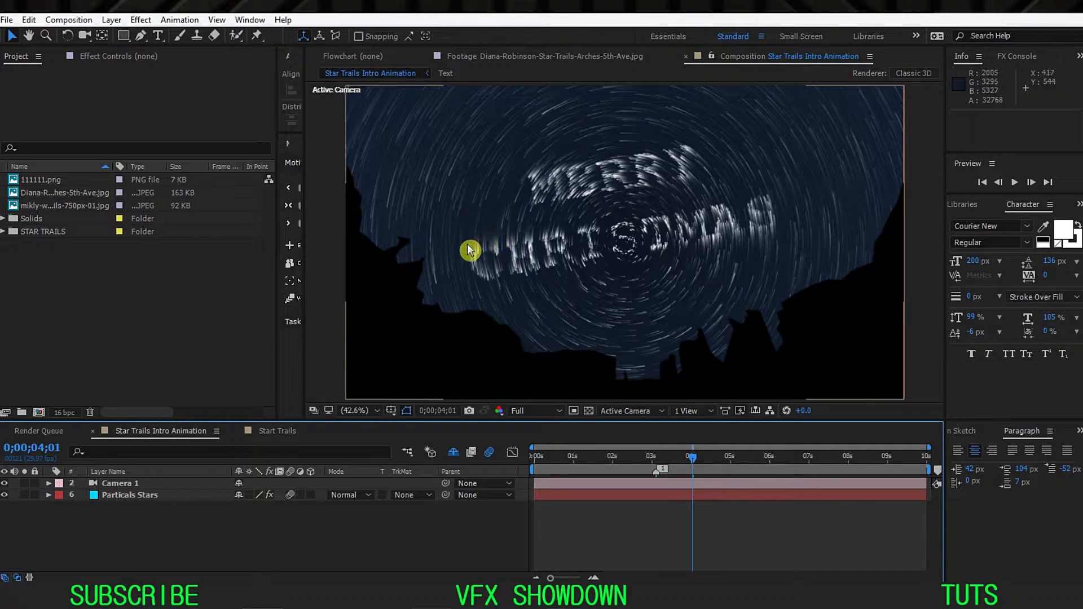
{"action": "key", "text": "period"}
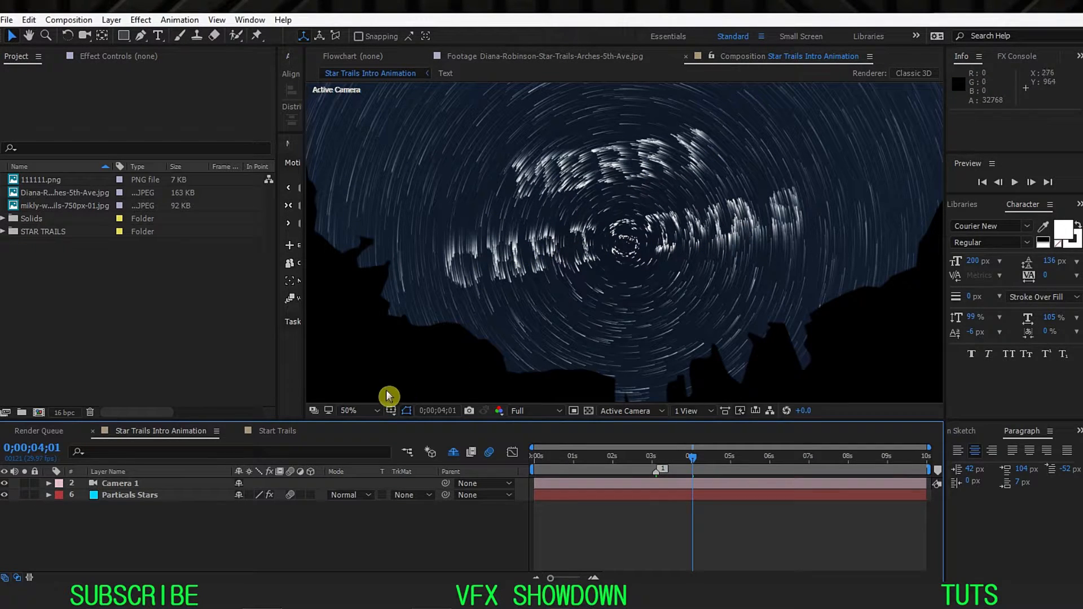
{"action": "left_click", "coordinate": [363, 410]}
{"action": "left_click", "coordinate": [393, 179]}
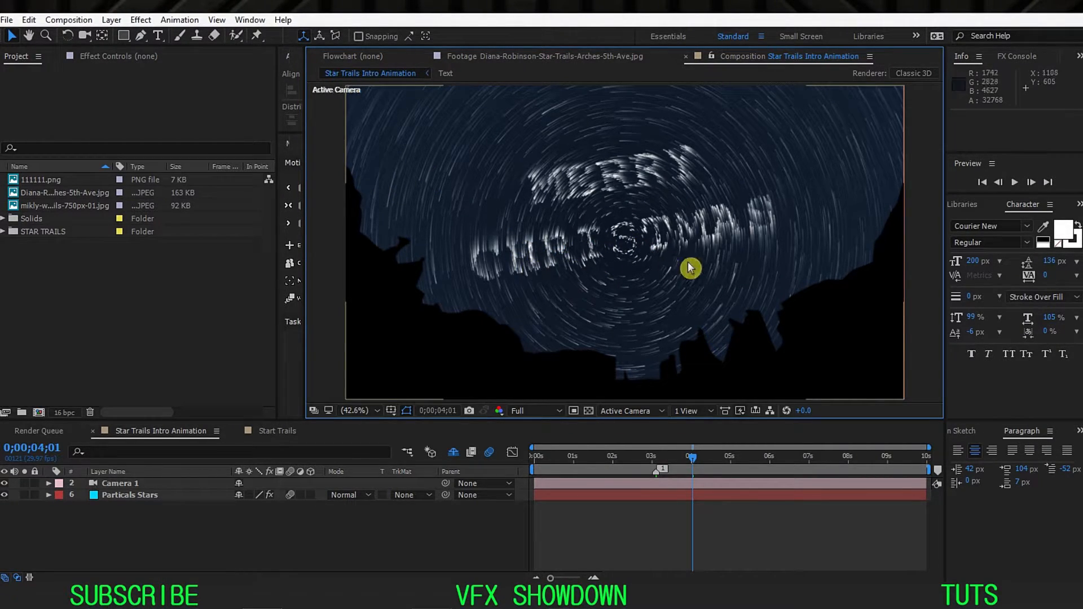
{"action": "left_click", "coordinate": [277, 430]}
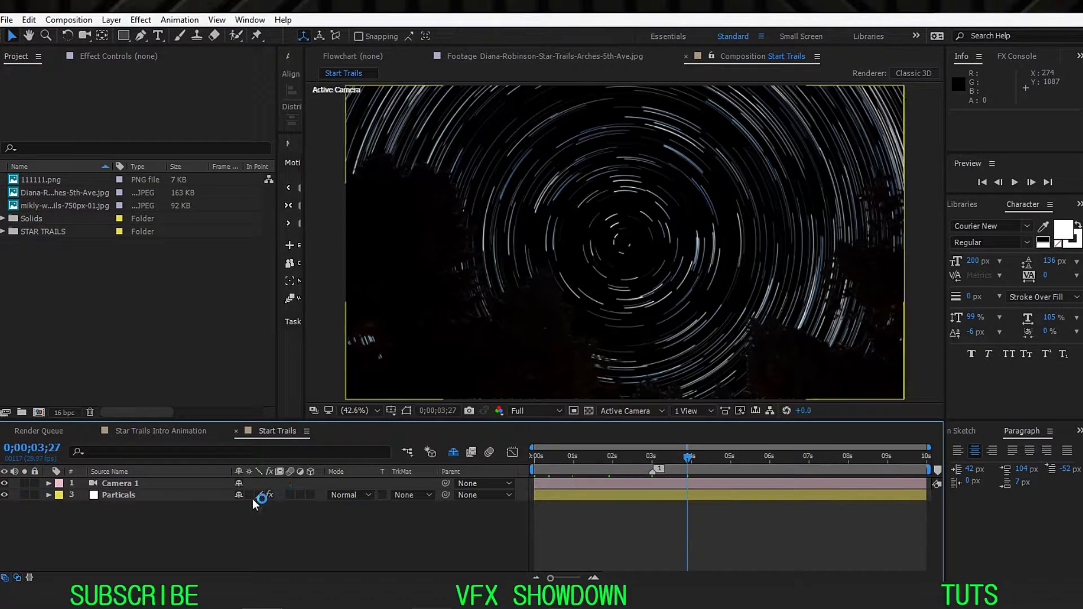
{"action": "left_click", "coordinate": [161, 497]}
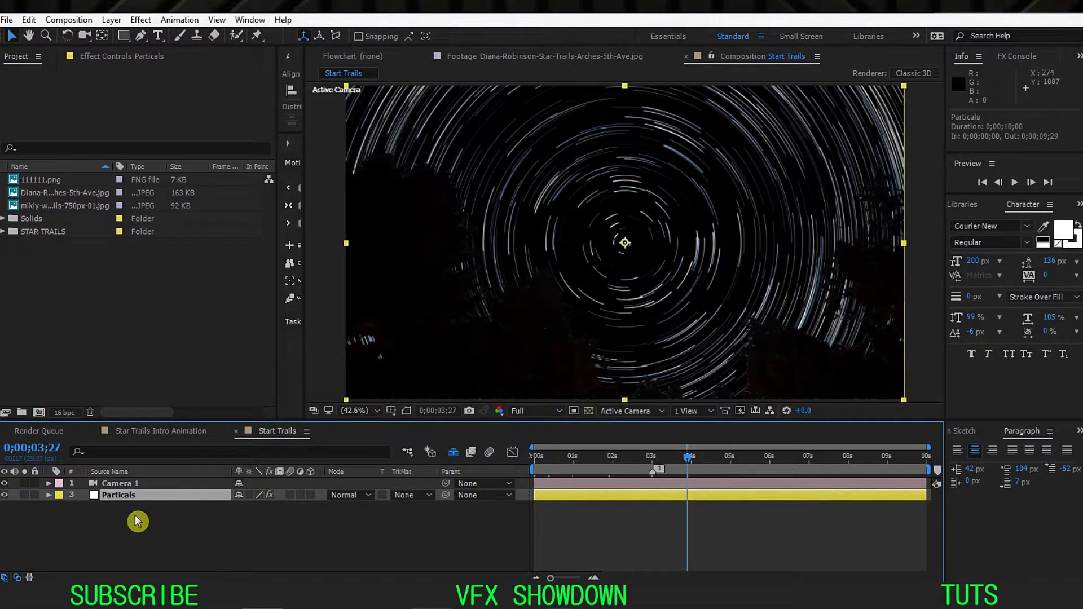
- Create a new composition named STAR with the HDTV 1080 29.97 preset and a duration of 0;00;10;00
{"action": "right_click", "coordinate": [116, 267]}
{"action": "left_click", "coordinate": [158, 274]}
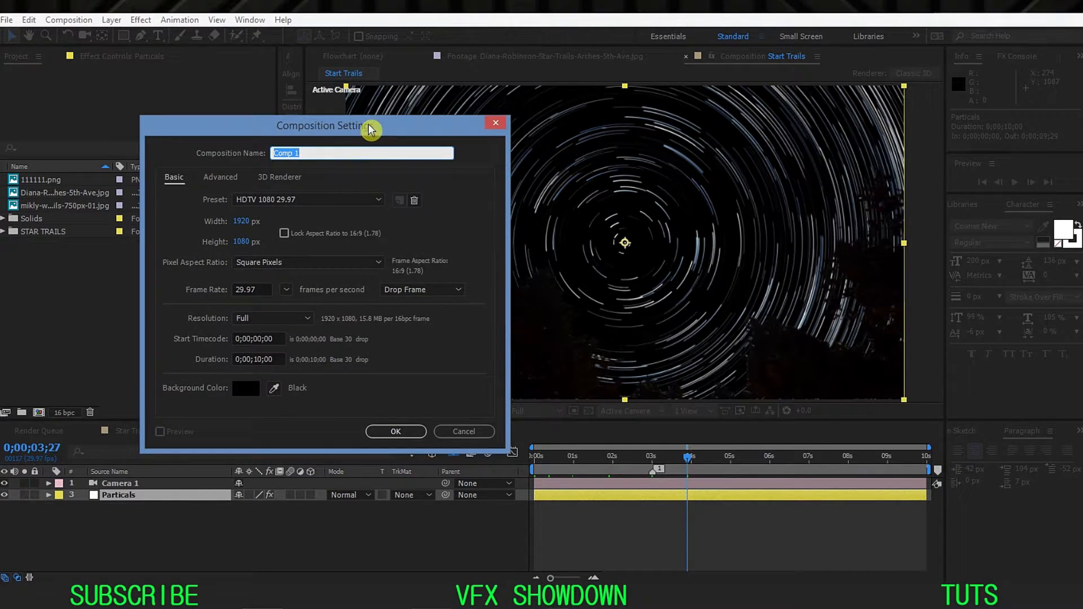
{"action": "left_click_drag", "start_coordinate": [370, 126], "coordinate": [406, 125]}
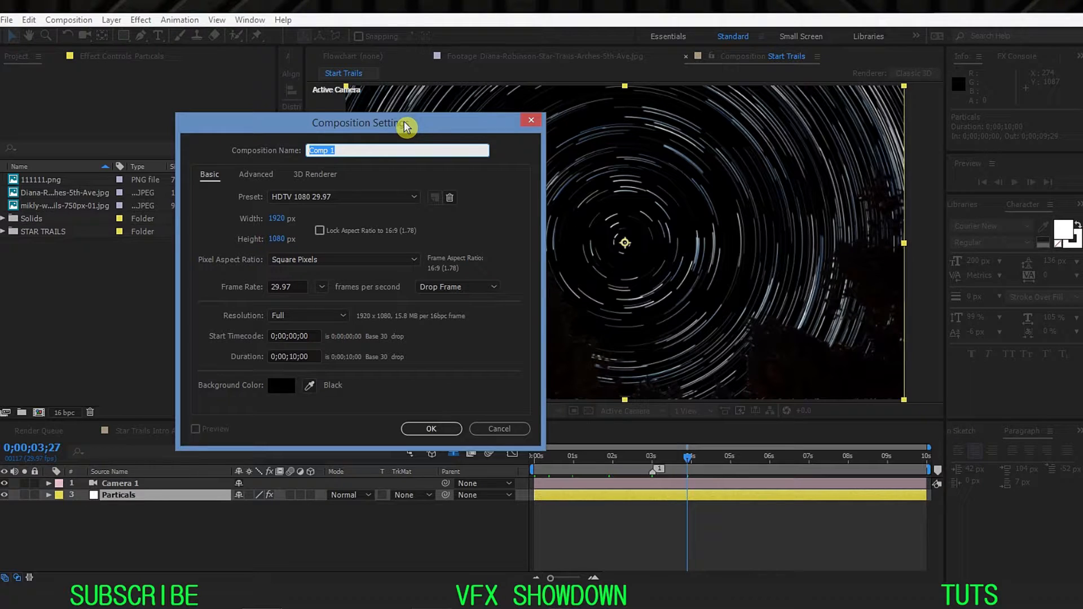
{"action": "type", "text": "STAR"}
{"action": "key", "text": "Return"}
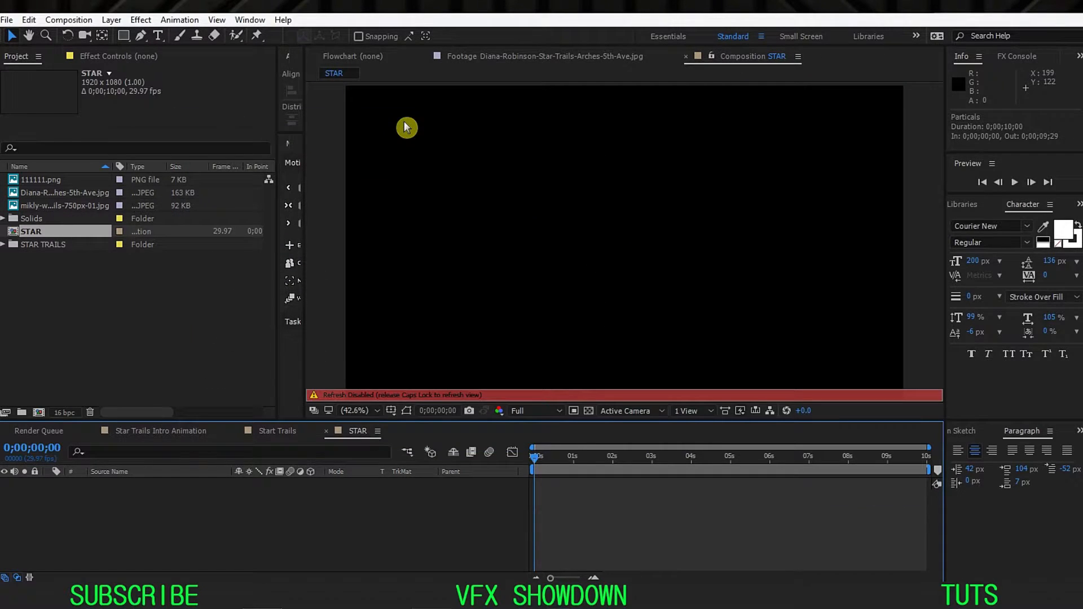
{"action": "key", "text": "Caps_Lock"}
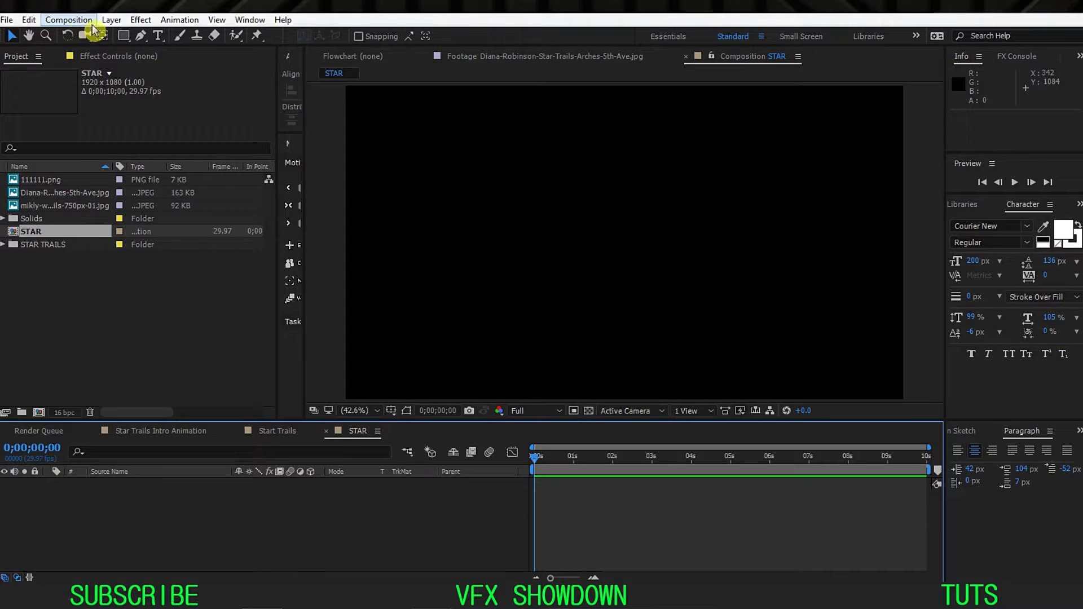
- Add a 1920 x 1080 px cyan solid layer named Particals to the STAR composition
{"action": "left_click", "coordinate": [112, 21]}
{"action": "mouse_move", "coordinate": [130, 35]}
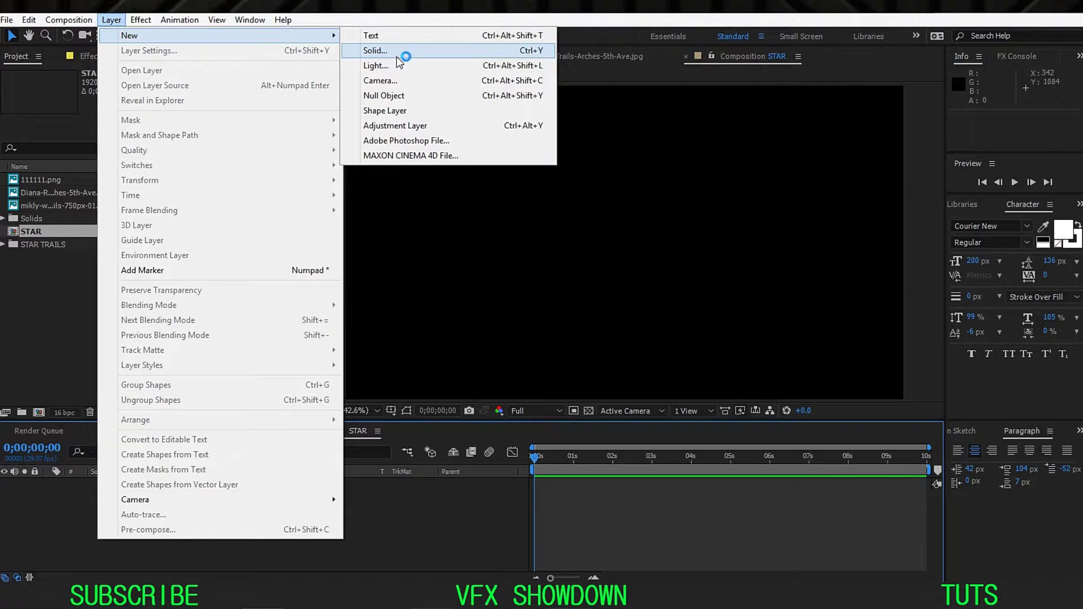
{"action": "left_click", "coordinate": [401, 50]}
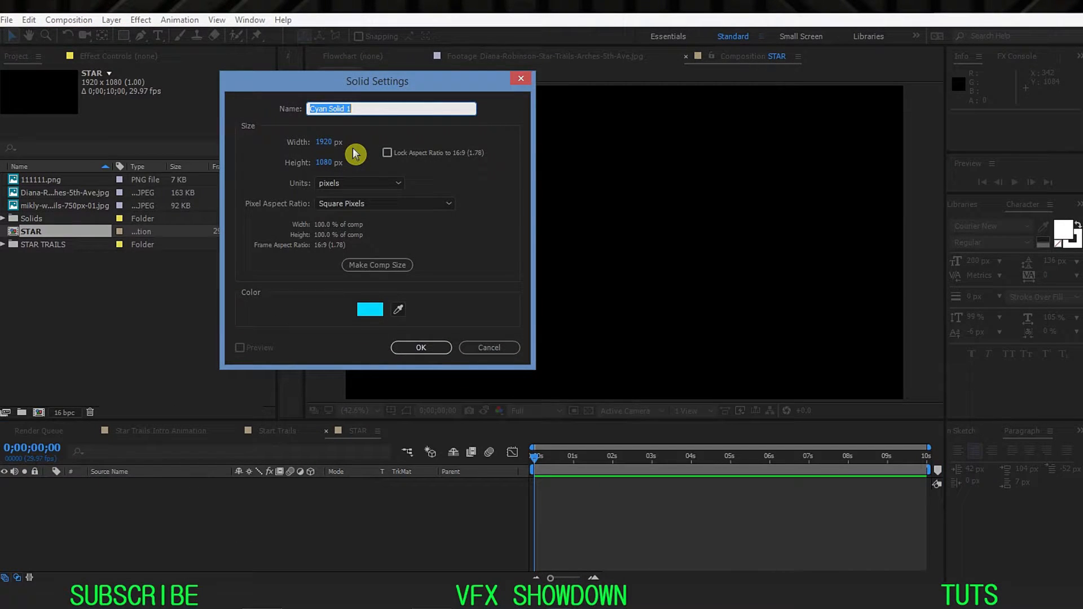
{"action": "type", "text": "Particals"}
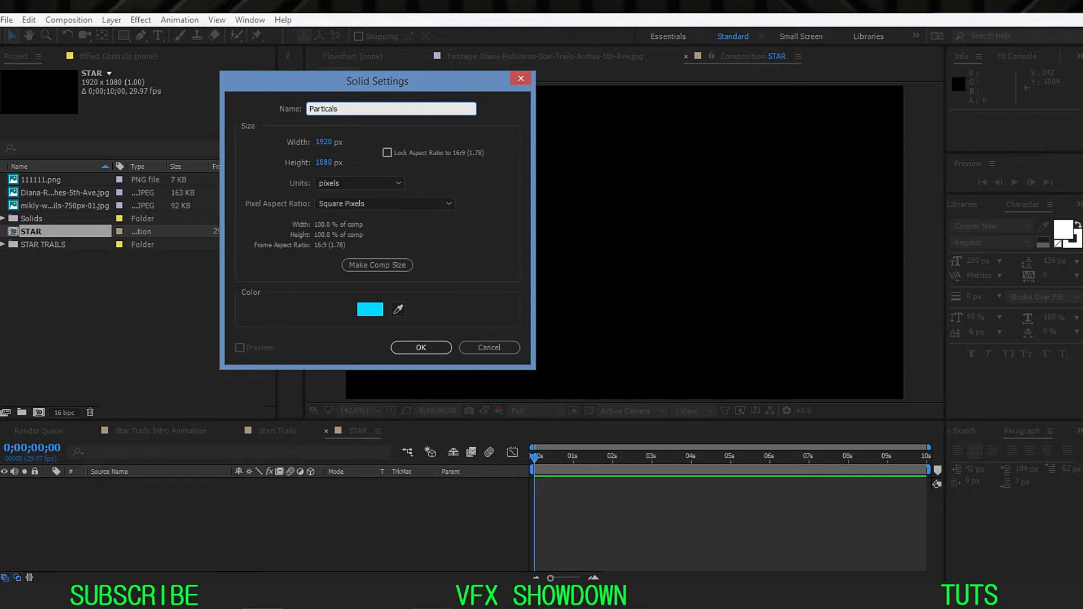
{"action": "key", "text": "Return"}
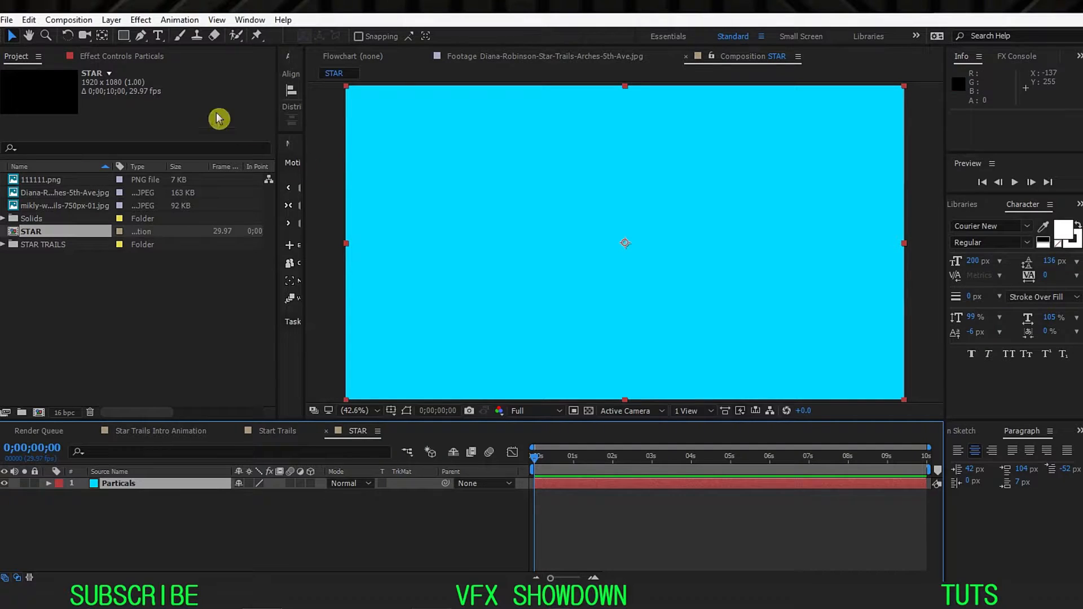
- Apply the Trapcode Particular effect to the Particals layer and scrub through the first seconds to preview the particles
{"action": "left_click", "coordinate": [141, 19]}
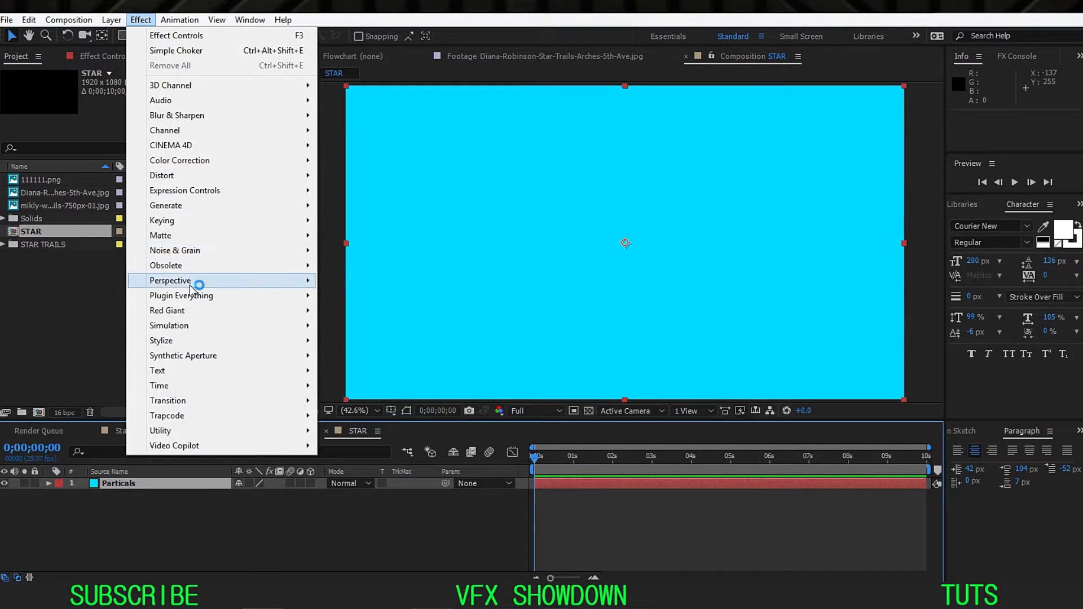
{"action": "mouse_move", "coordinate": [200, 416]}
{"action": "left_click", "coordinate": [366, 511]}
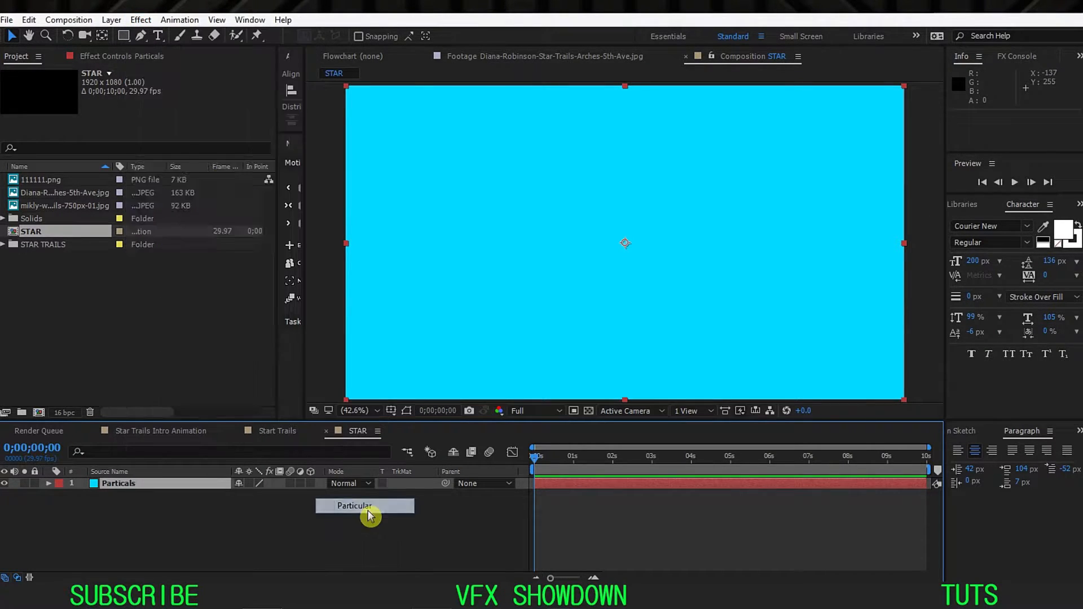
{"action": "left_click_drag", "start_coordinate": [547, 464], "coordinate": [601, 465]}
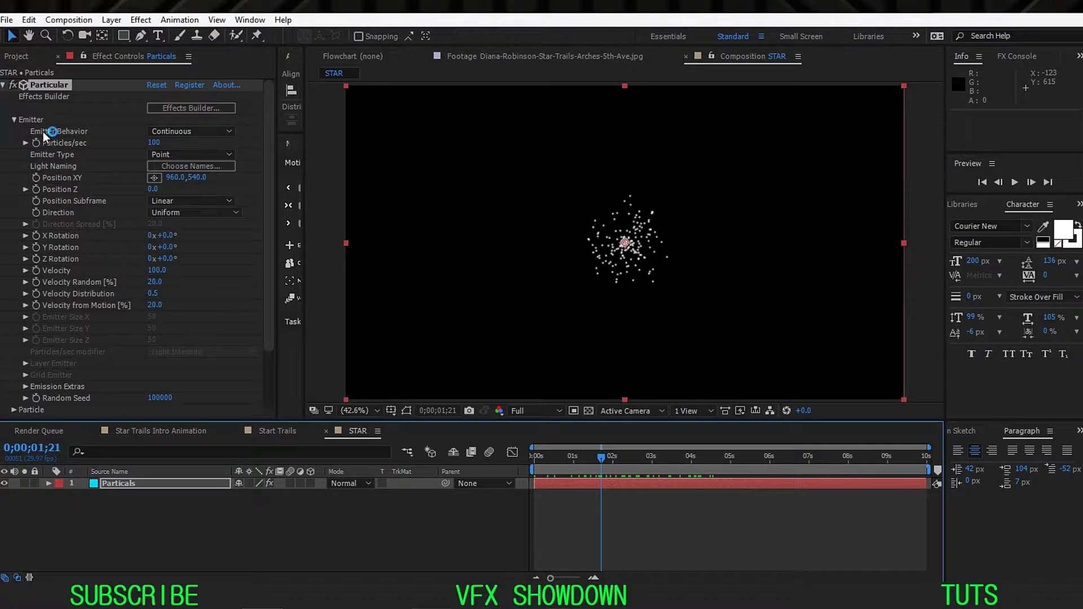
- Set Particular's Emitter Behavior to Explode and preview the burst on the timeline
{"action": "left_click", "coordinate": [214, 136]}
{"action": "left_click", "coordinate": [236, 162]}
{"action": "mouse_move", "coordinate": [570, 461]}
{"action": "left_mouse_down"}
{"action": "mouse_move", "coordinate": [507, 472]}
{"action": "mouse_move", "coordinate": [610, 463]}
{"action": "mouse_move", "coordinate": [570, 463]}
{"action": "left_mouse_up"}
{"action": "key", "text": "space"}
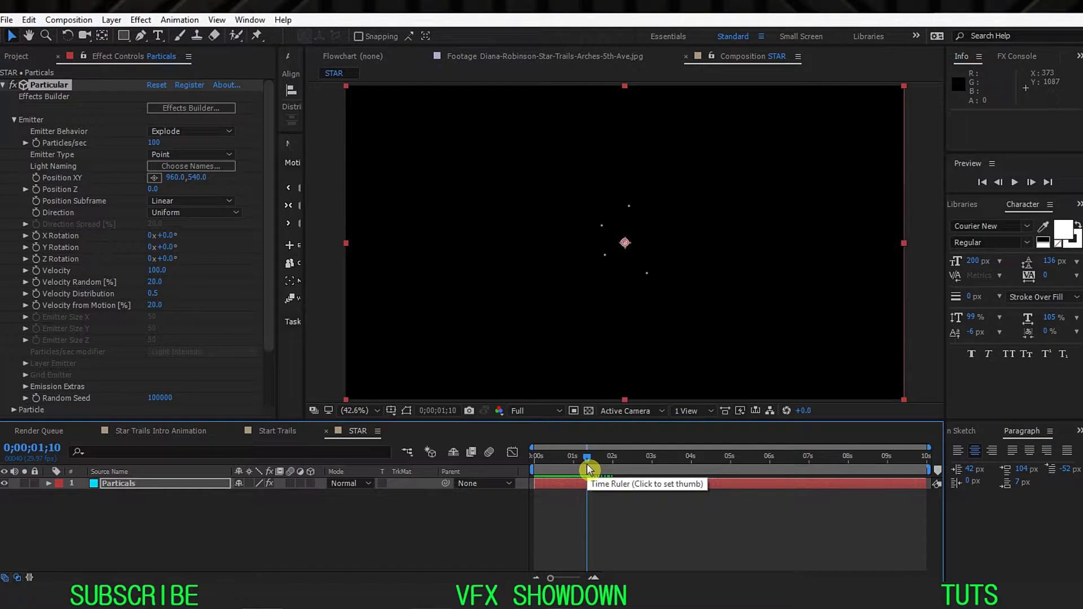
- Set the emitter's Pre Run to 100 in Emission Extras and scrub the timeline to check the particles
{"action": "scroll", "coordinate": [129, 305], "scroll_direction": "down", "scroll_amount": 1}
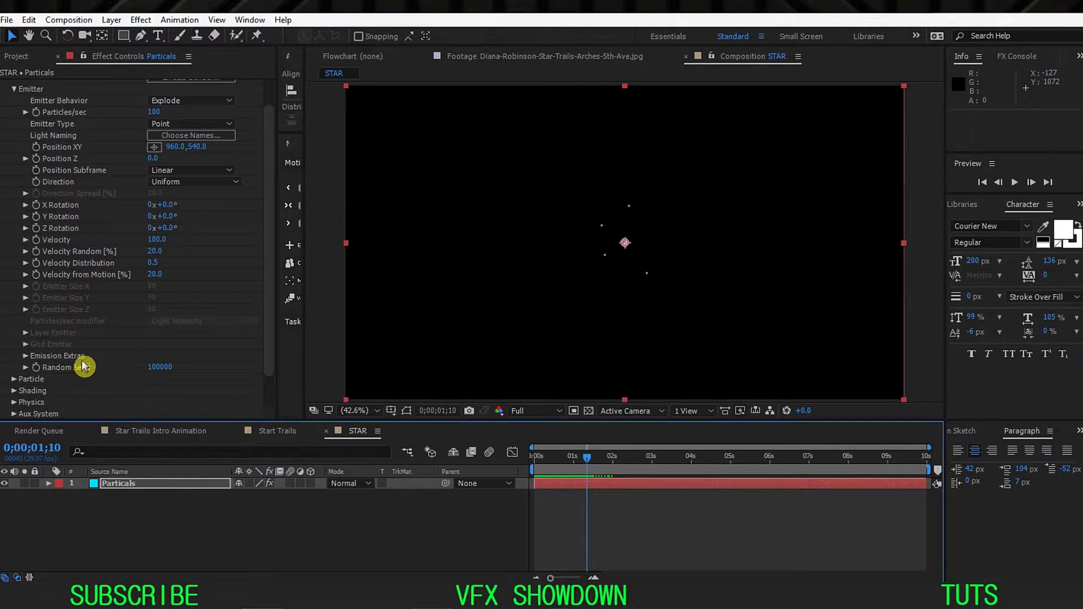
{"action": "left_click", "coordinate": [26, 359]}
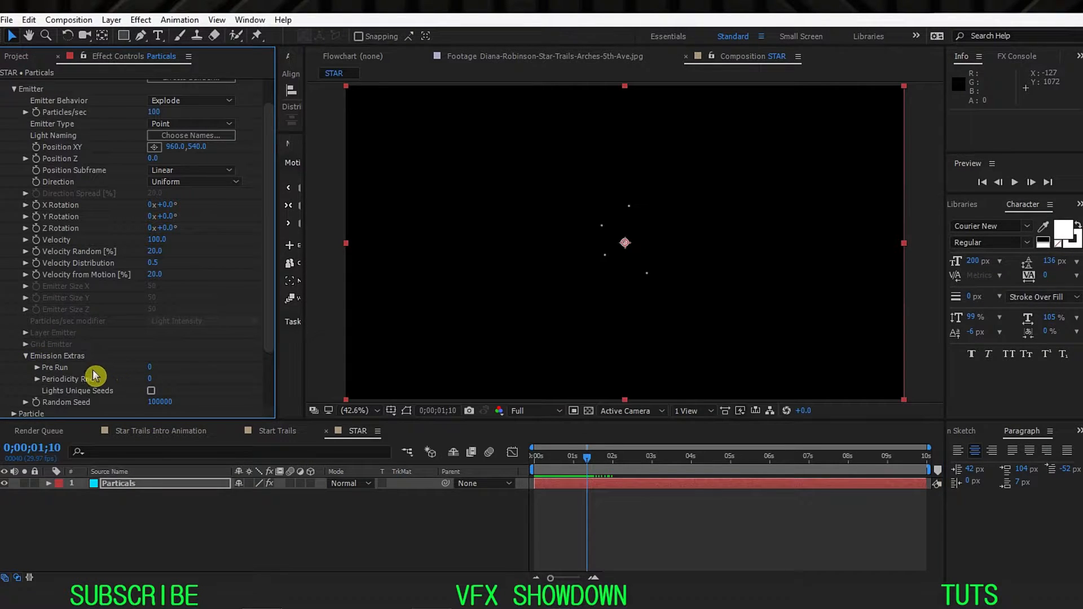
{"action": "left_click", "coordinate": [149, 368]}
{"action": "type", "text": "100"}
{"action": "left_click", "coordinate": [206, 374]}
{"action": "left_click", "coordinate": [589, 457]}
{"action": "left_click_drag", "start_coordinate": [598, 464], "coordinate": [575, 470]}
- Set the emitter's Particles/sec to 1000 and scrub back to the first frame
{"action": "scroll", "coordinate": [177, 238], "scroll_direction": "up", "scroll_amount": 2}
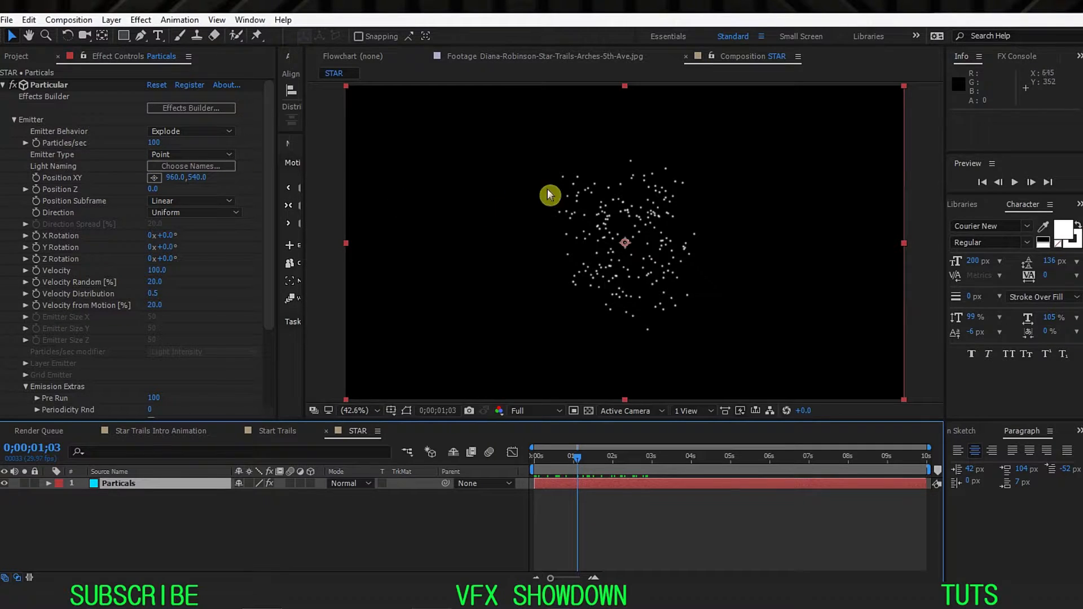
{"action": "left_click", "coordinate": [154, 143]}
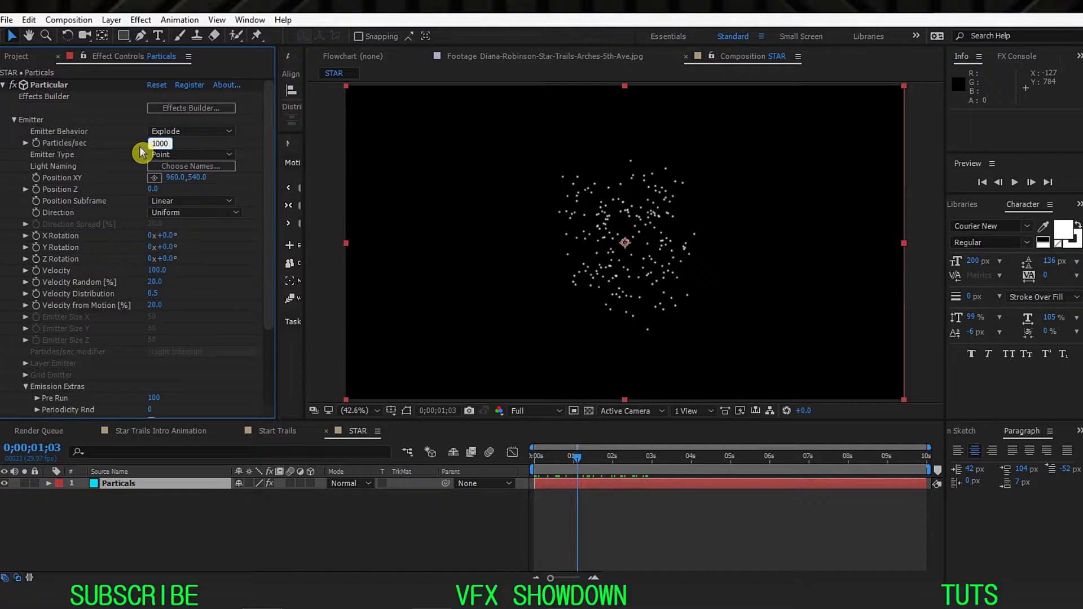
{"action": "key", "text": "Return"}
{"action": "left_click_drag", "start_coordinate": [576, 458], "coordinate": [492, 472]}
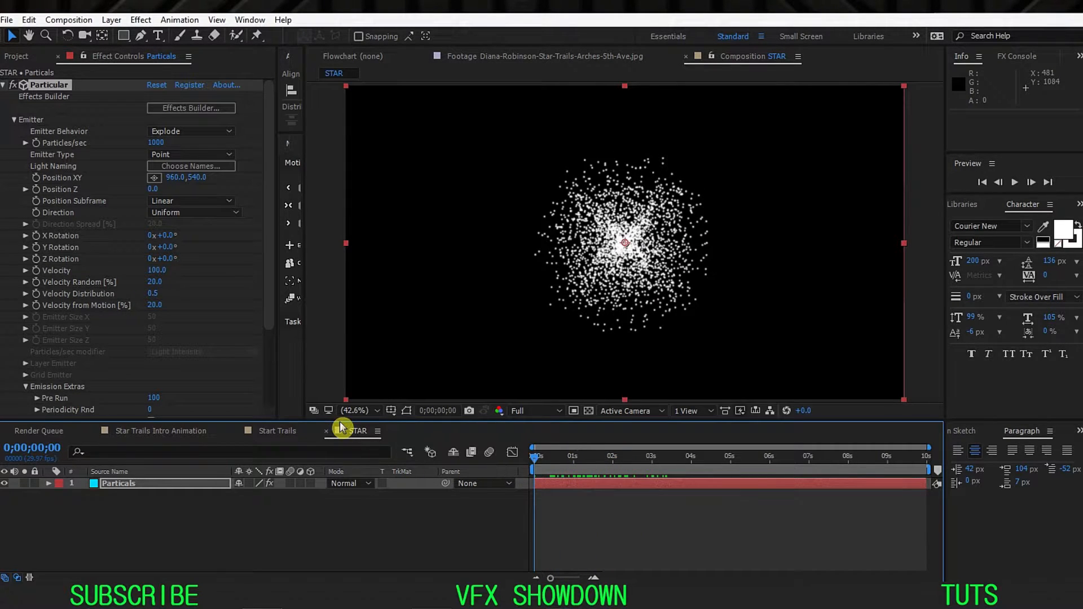
- Enable keyframing of Particular's Physics Time Factor at 0;00;00;00, with the timeline zoomed in enough to work frame by frame
{"action": "left_click", "coordinate": [13, 120]}
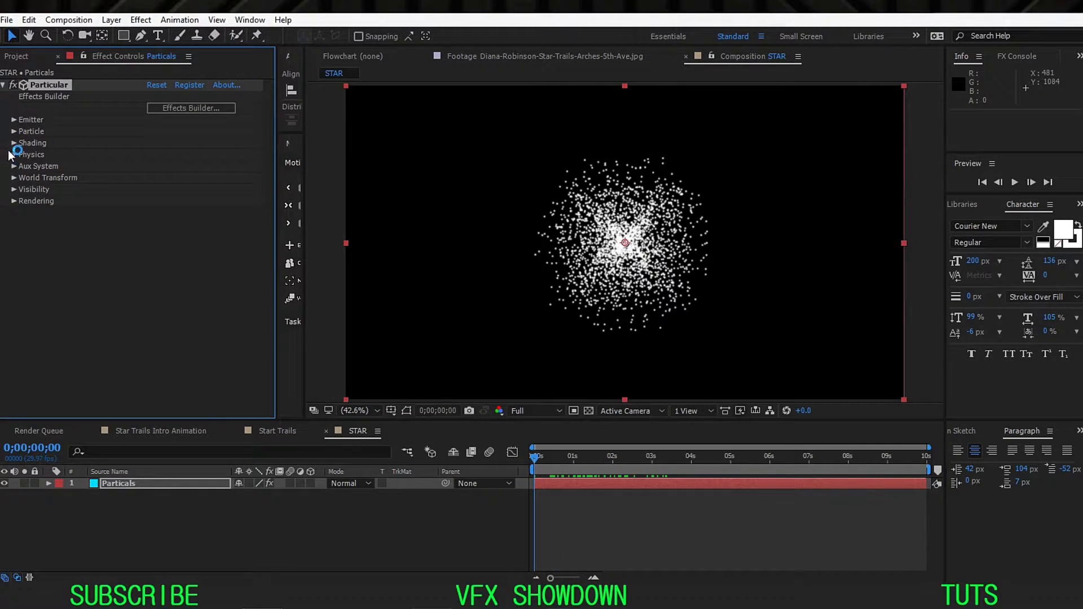
{"action": "left_click", "coordinate": [14, 156]}
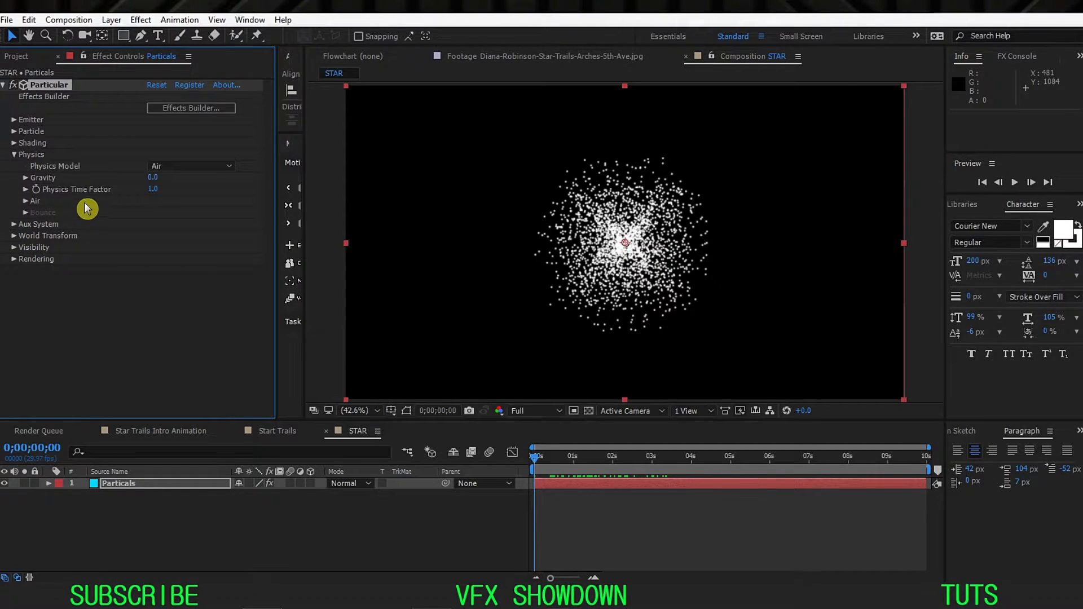
{"action": "left_click", "coordinate": [564, 481]}
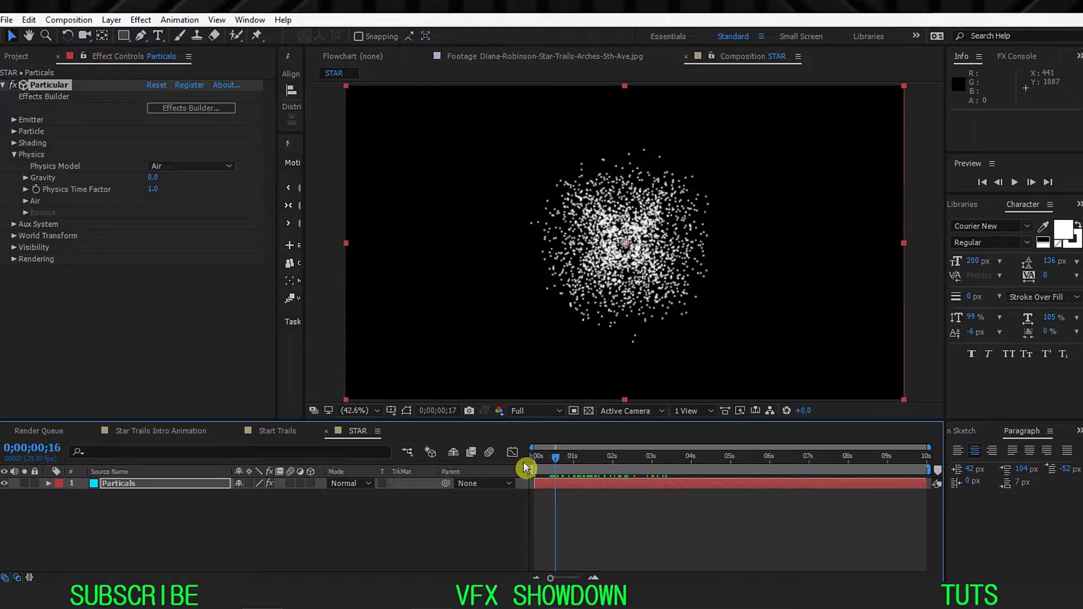
{"action": "key", "text": "equal"}
{"action": "key", "text": "equal"}
{"action": "key", "text": "equal"}
{"action": "key", "text": "equal"}
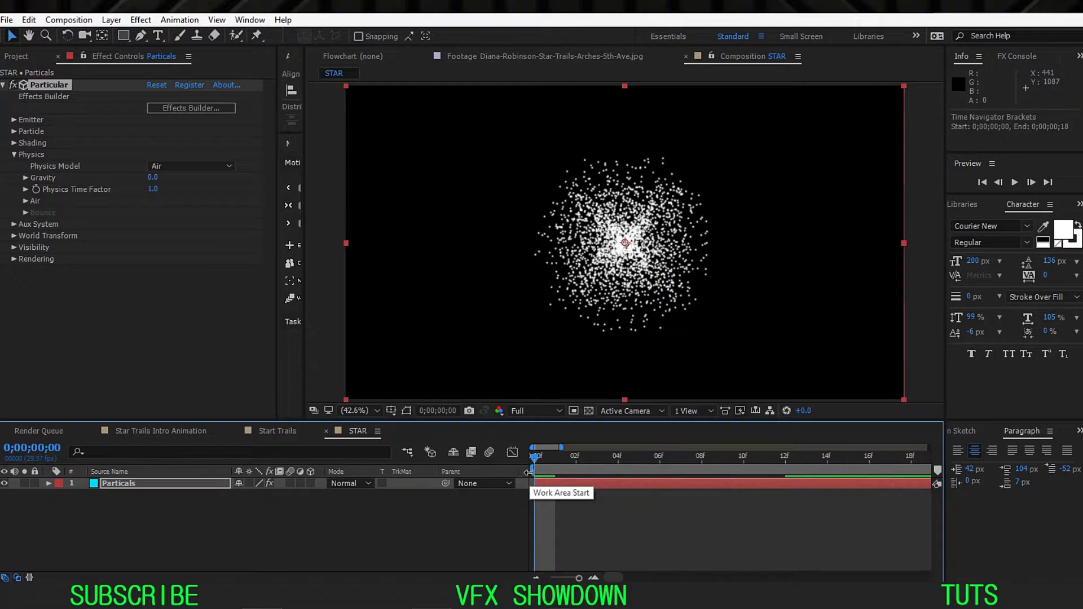
{"action": "key", "text": "minus"}
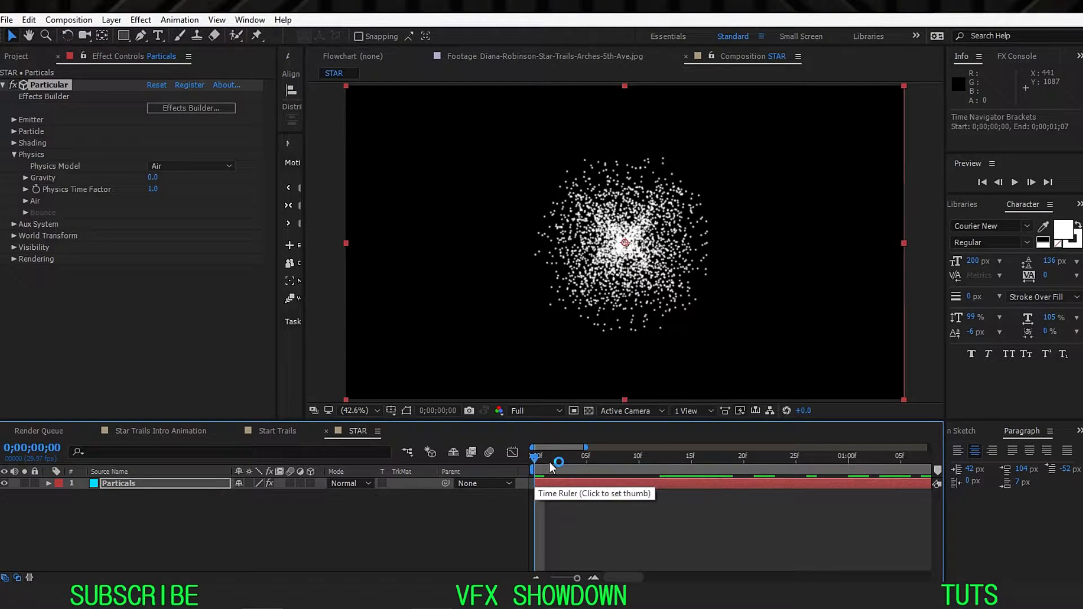
{"action": "left_click", "coordinate": [39, 194]}
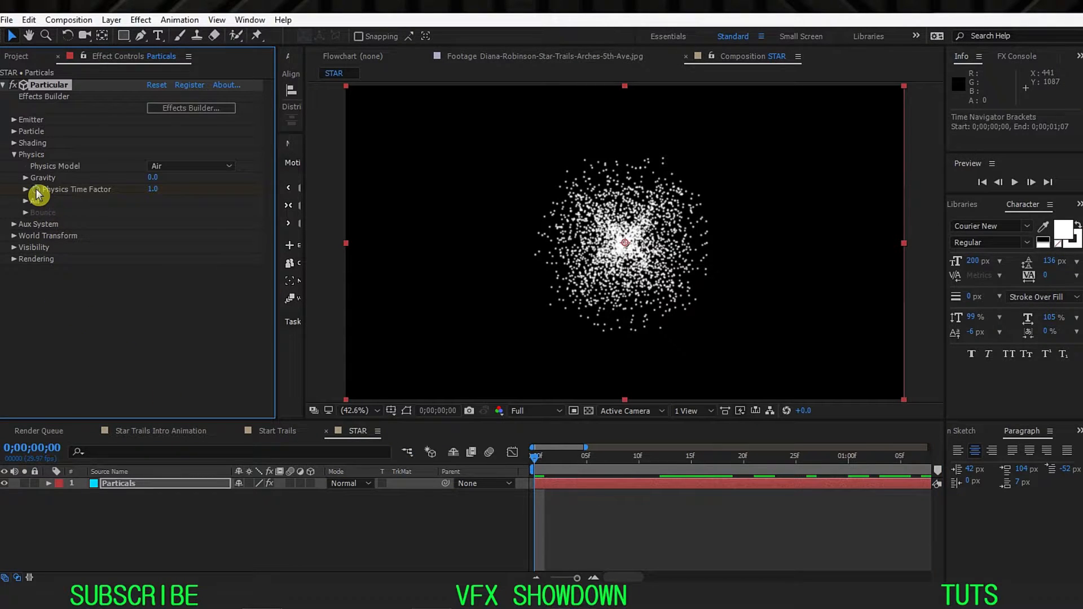
- Set the Physics Time Factor to 0 at frame 0;00;00;01 and scrub the timeline to check the particle motion
{"action": "key", "text": "Page_Down"}
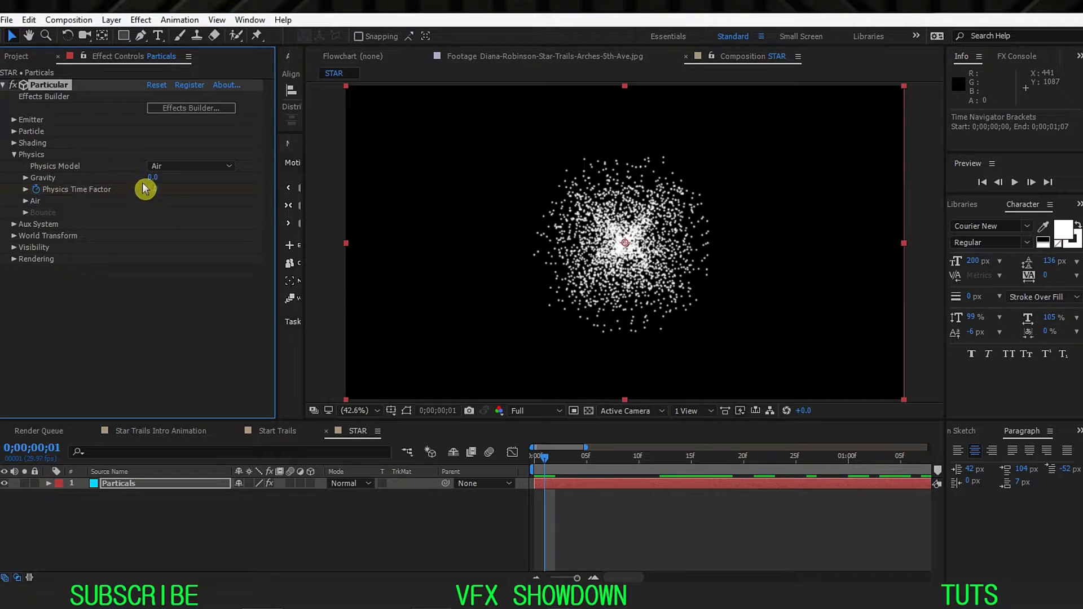
{"action": "type", "text": "0"}
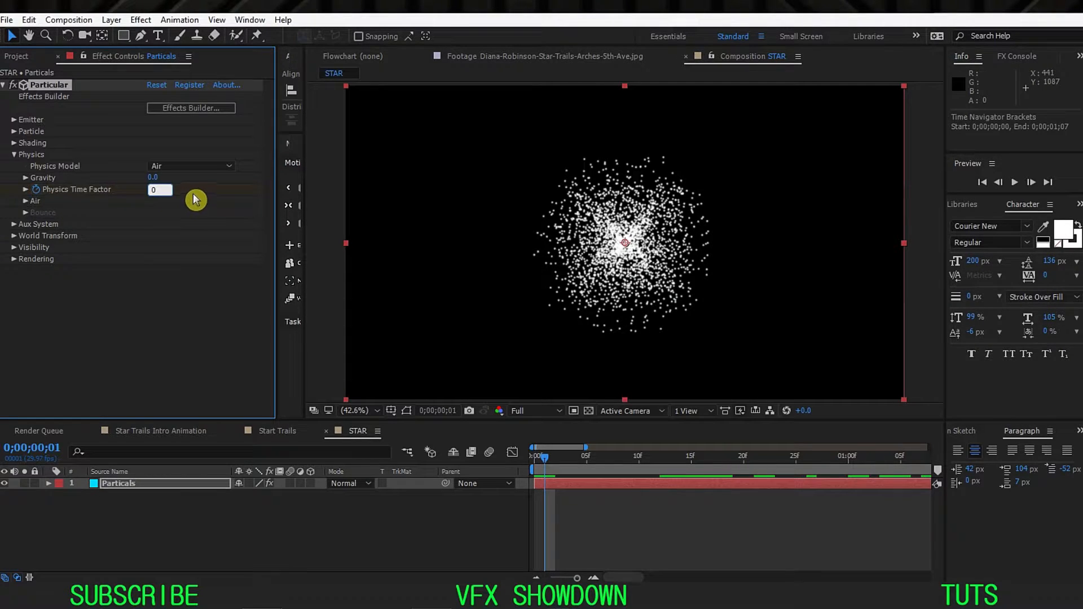
{"action": "key", "text": "Return"}
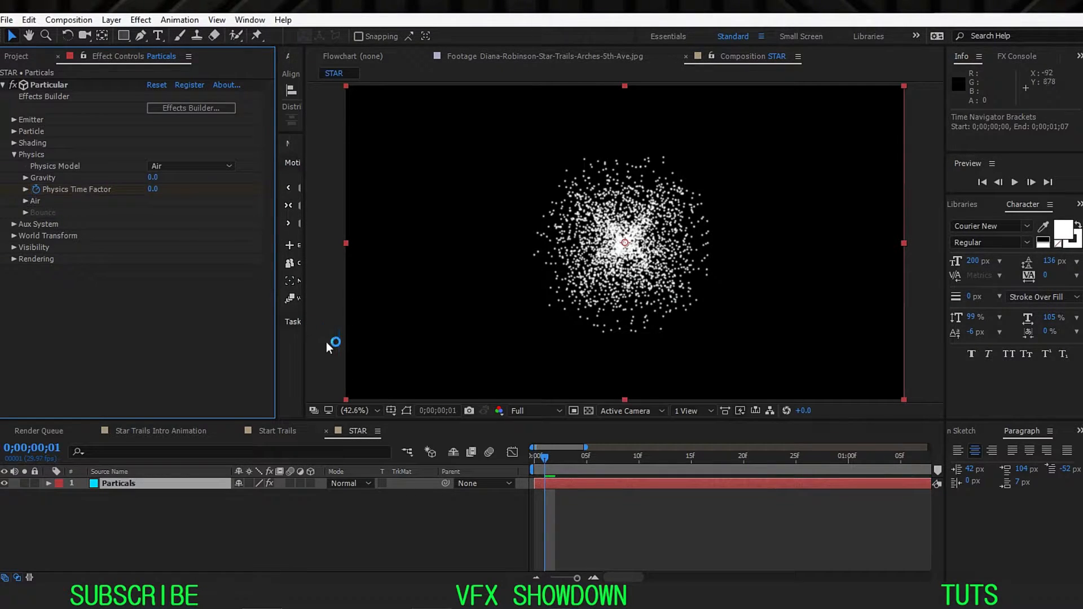
{"action": "left_click", "coordinate": [541, 474]}
{"action": "left_click_drag", "start_coordinate": [545, 466], "coordinate": [648, 459]}
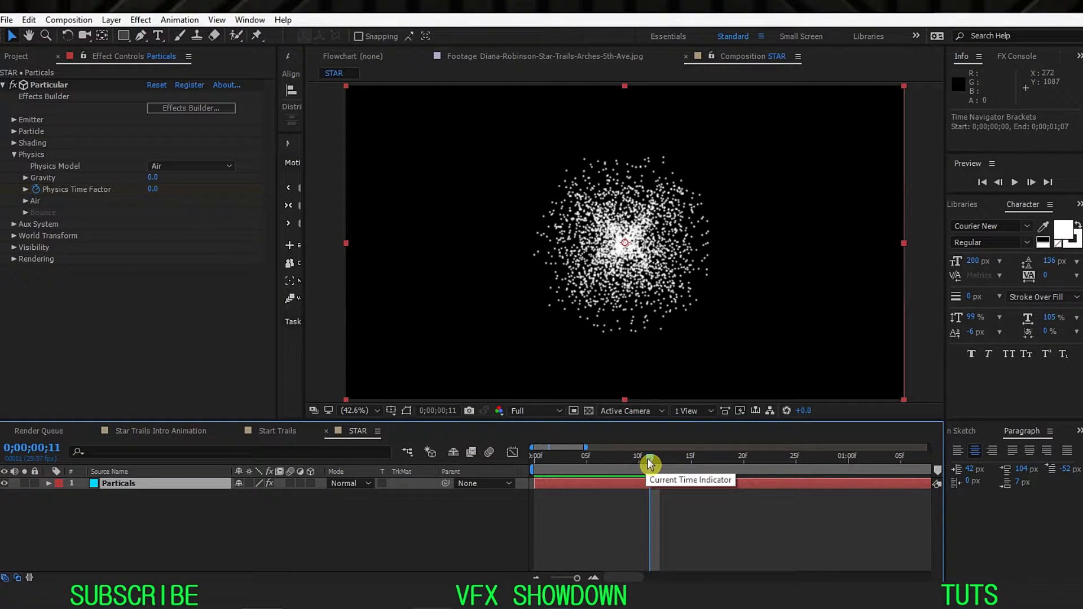
- Scrub through the full 10-second timeline to check that the particles stay frozen
{"action": "key", "text": "minus"}
{"action": "key", "text": "minus"}
{"action": "key", "text": "minus"}
{"action": "left_click_drag", "start_coordinate": [556, 464], "coordinate": [645, 461]}
{"action": "key", "text": "minus"}
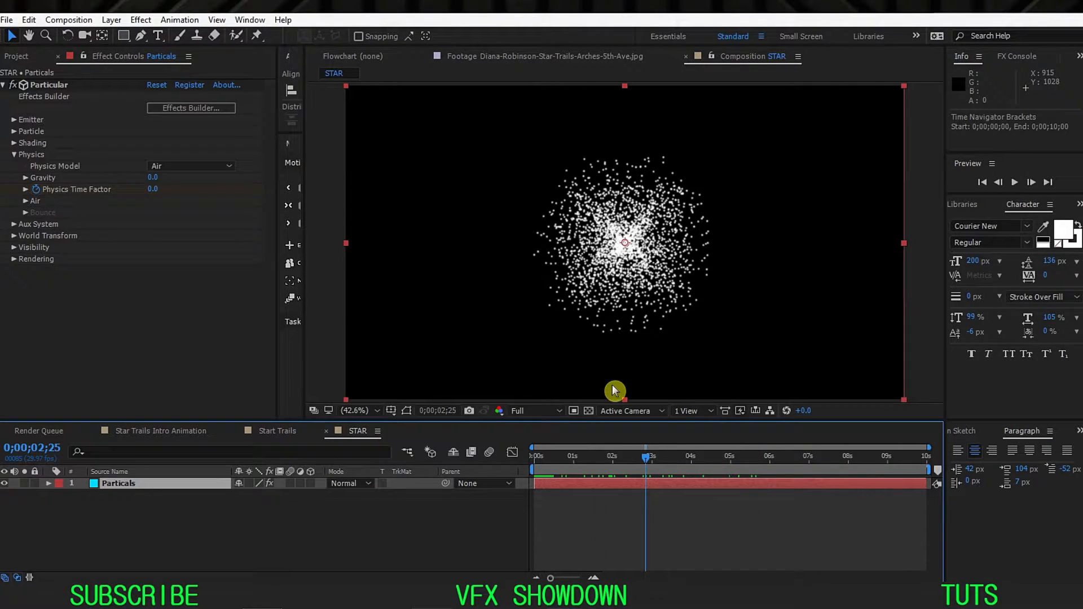
- Add a two-node camera with the 50mm preset and orbit it to test the particle view
{"action": "right_click", "coordinate": [184, 504]}
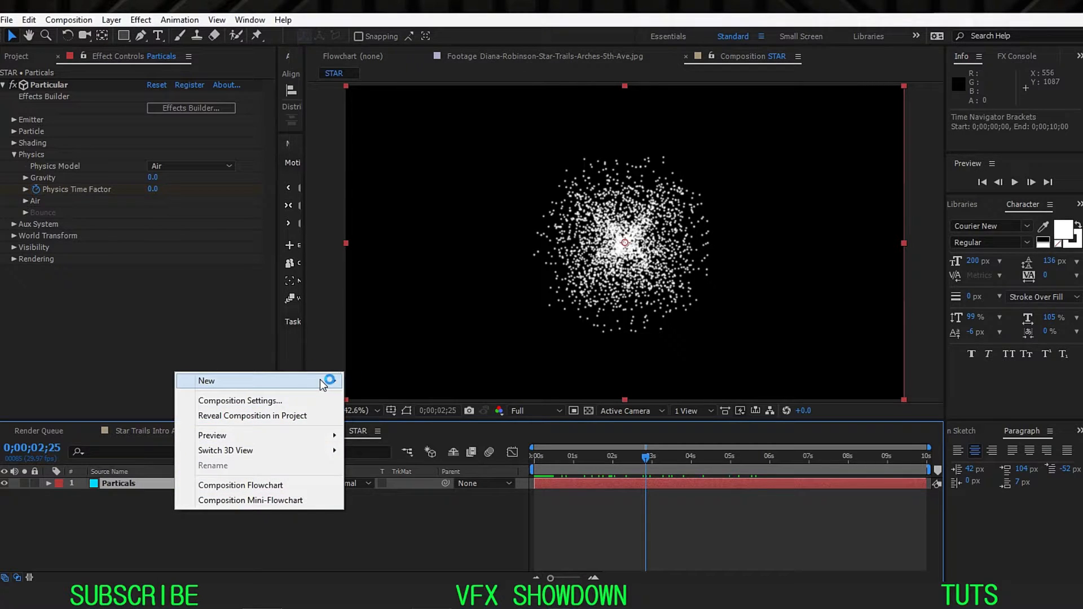
{"action": "mouse_move", "coordinate": [320, 380]}
{"action": "left_click", "coordinate": [381, 446]}
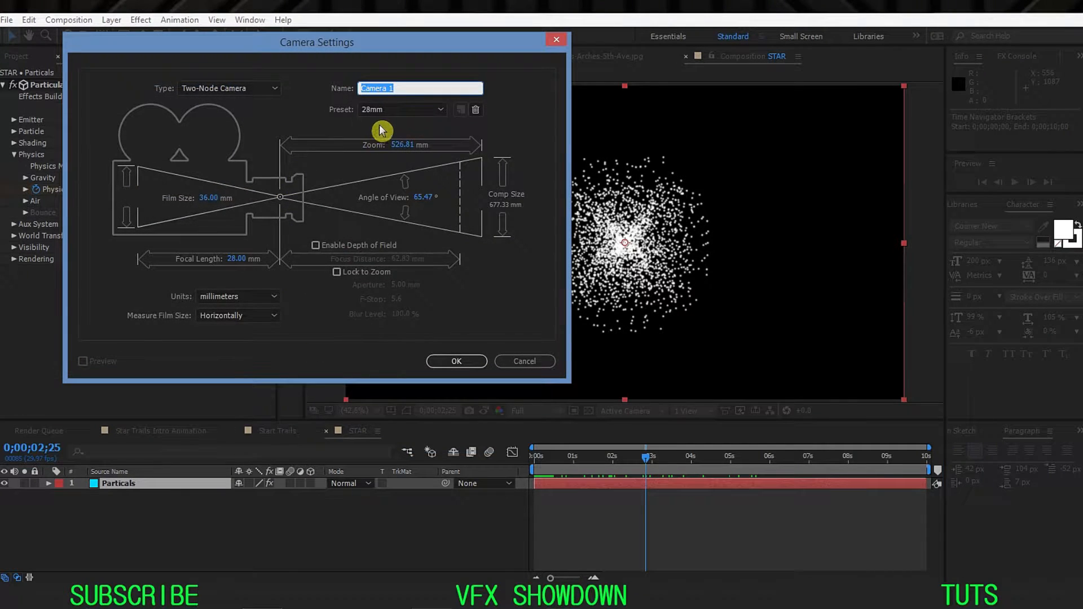
{"action": "left_click", "coordinate": [400, 110]}
{"action": "left_click", "coordinate": [398, 221]}
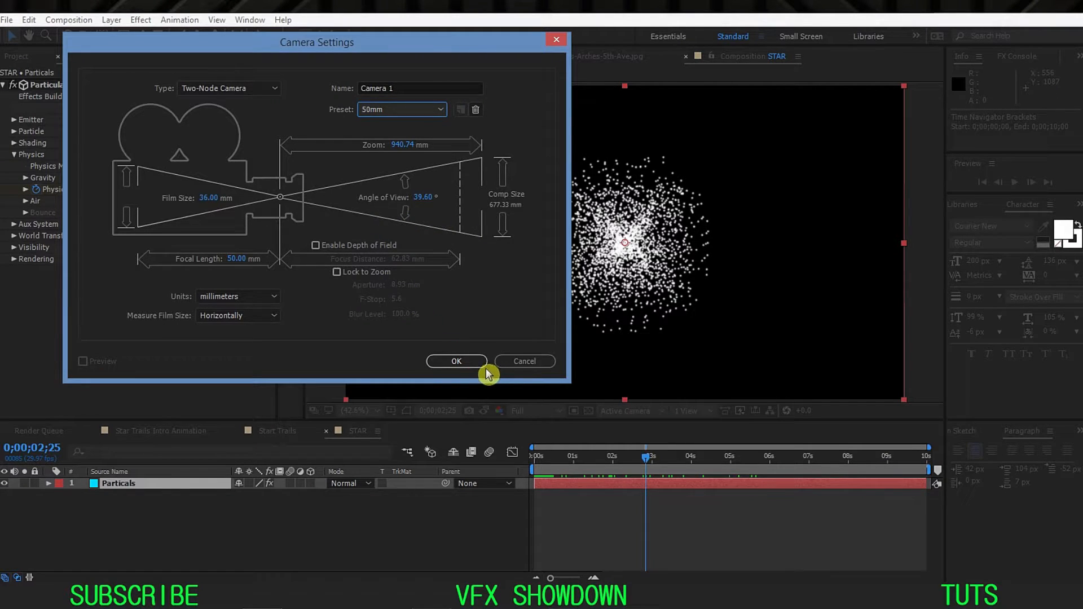
{"action": "left_click", "coordinate": [470, 361]}
{"action": "key", "text": "c"}
{"action": "left_click_drag", "start_coordinate": [563, 317], "coordinate": [594, 314]}
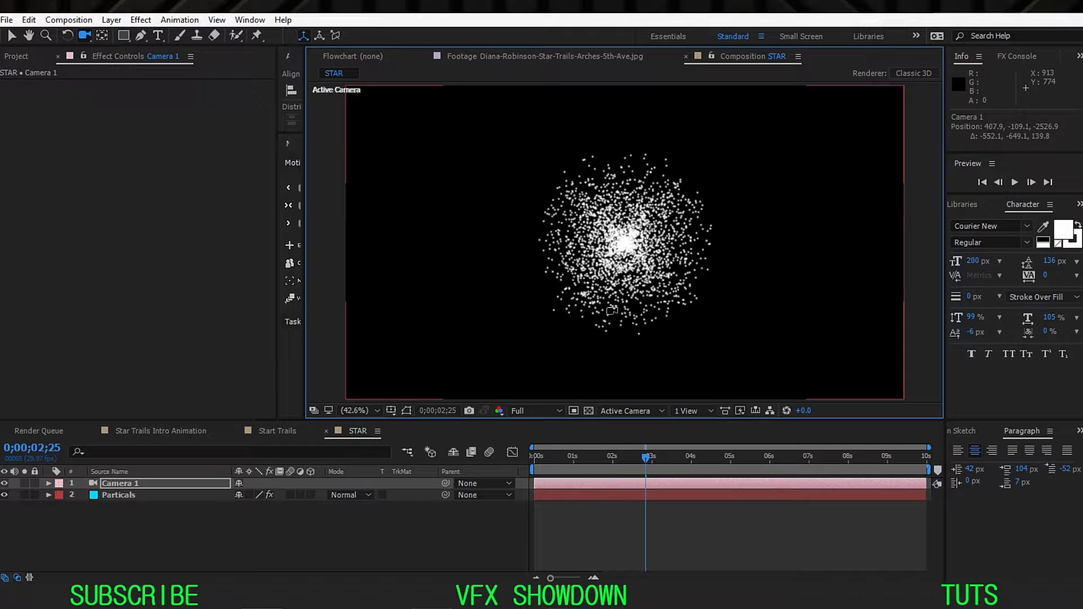
- Change the Particular emitter type on the Particals layer to Sphere
{"action": "left_click", "coordinate": [155, 496]}
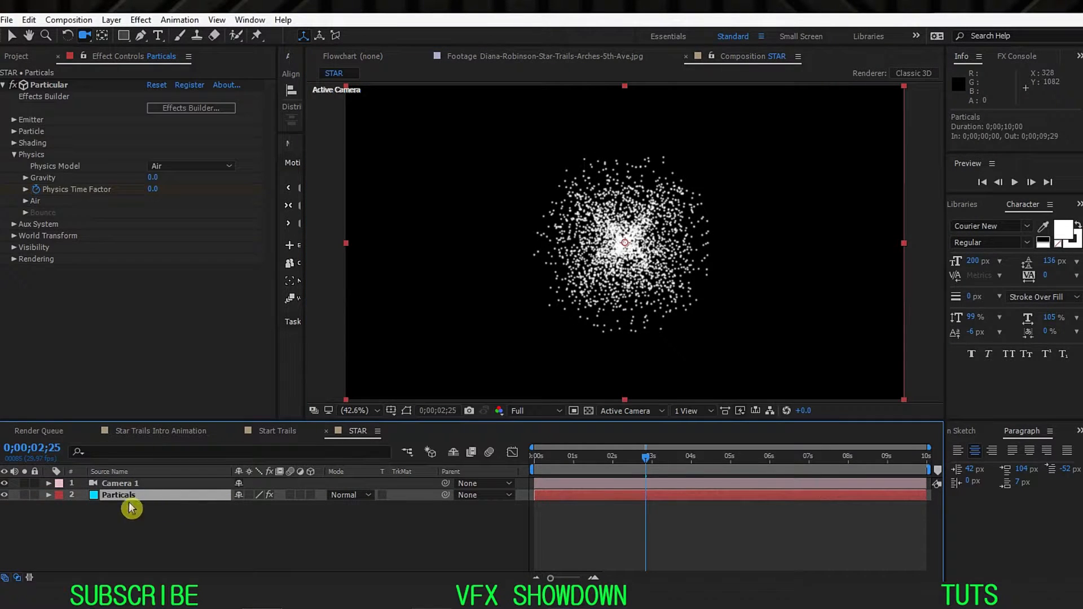
{"action": "left_click", "coordinate": [14, 155]}
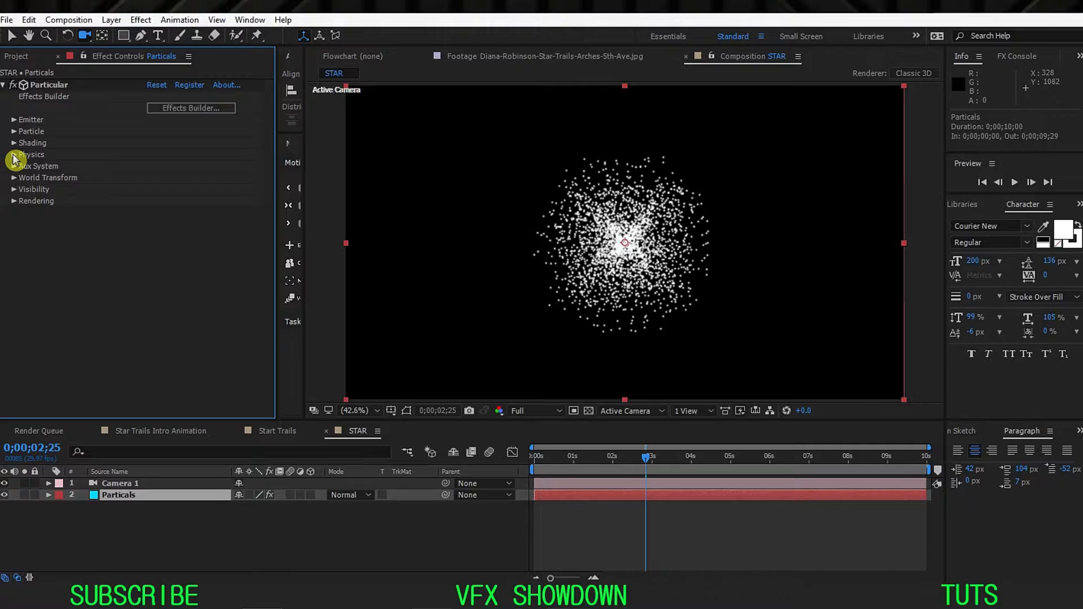
{"action": "left_click", "coordinate": [16, 120]}
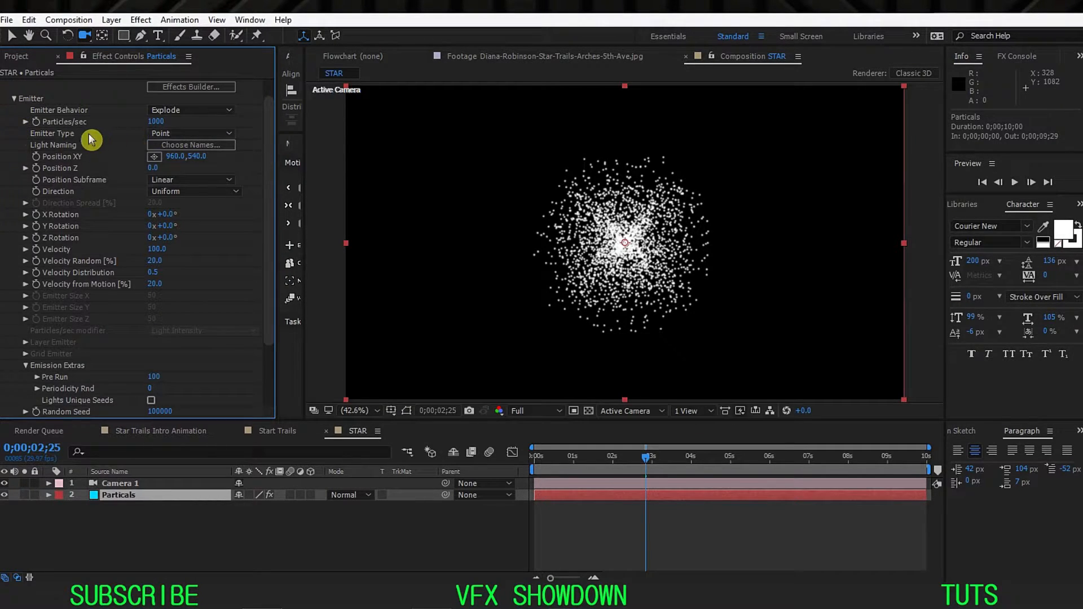
{"action": "left_click", "coordinate": [179, 134]}
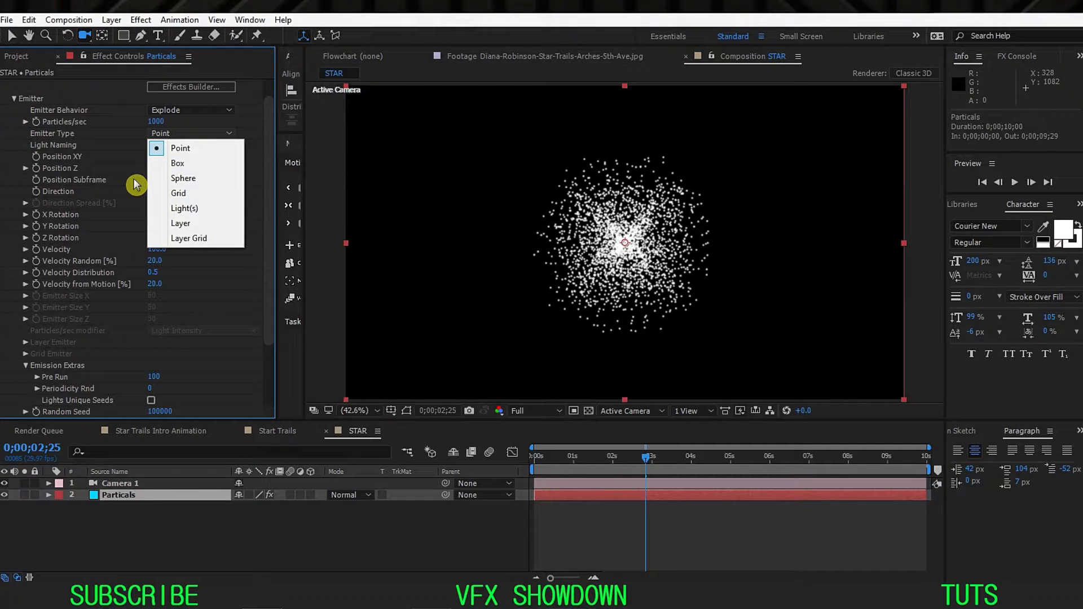
{"action": "left_click", "coordinate": [189, 179]}
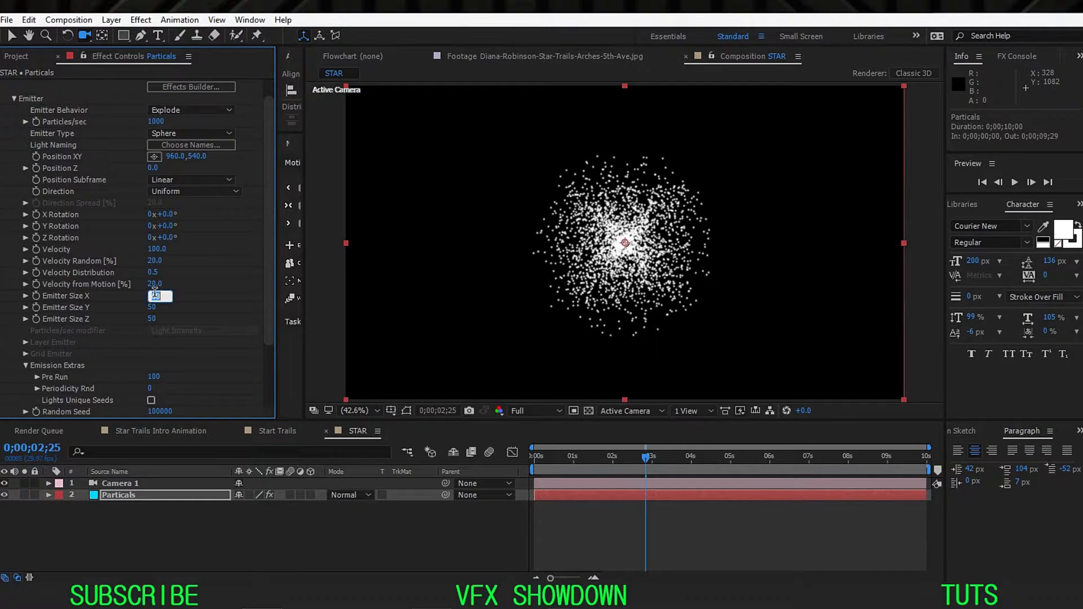
- Set Emitter Size X and Emitter Size Y to 3000 and scrub the timeline to check the spread
{"action": "type", "text": "00"}
{"action": "key", "text": "Return"}
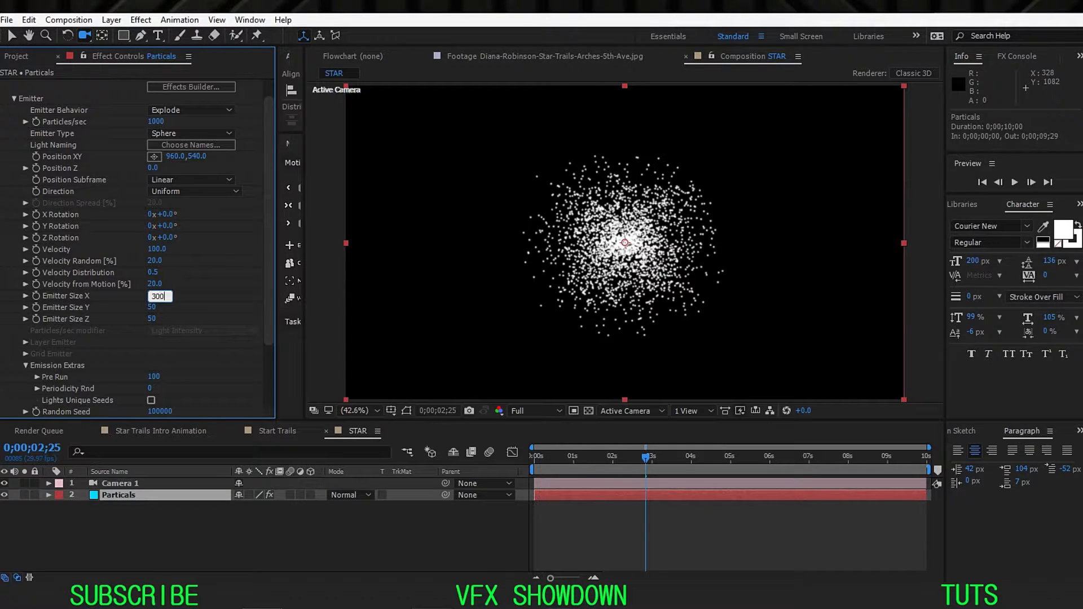
{"action": "key", "text": "Return"}
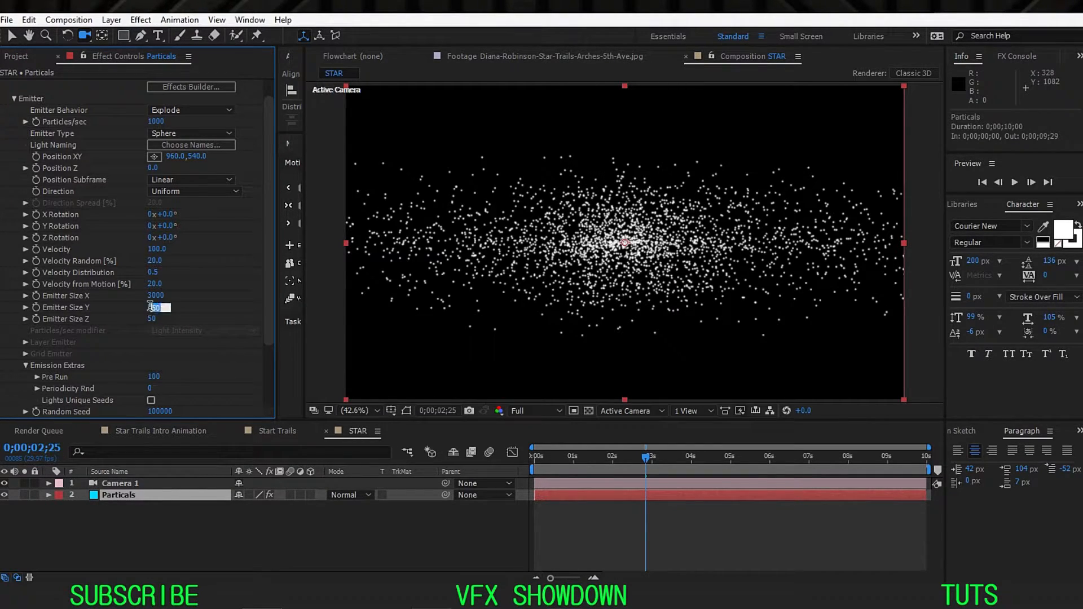
{"action": "left_click", "coordinate": [196, 312]}
{"action": "mouse_move", "coordinate": [647, 457]}
{"action": "left_mouse_down"}
{"action": "mouse_move", "coordinate": [676, 460]}
{"action": "mouse_move", "coordinate": [627, 458]}
{"action": "left_mouse_up"}
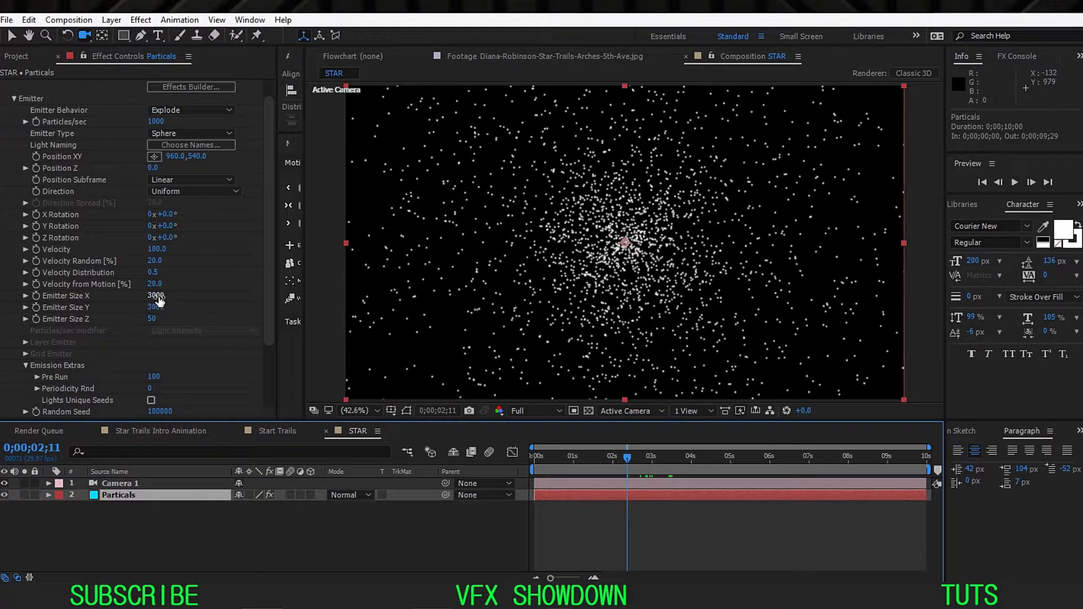
- Try out different emitter Velocity values and settle on 560
{"action": "left_click", "coordinate": [157, 260]}
{"action": "left_click_drag", "start_coordinate": [155, 249], "coordinate": [182, 251]}
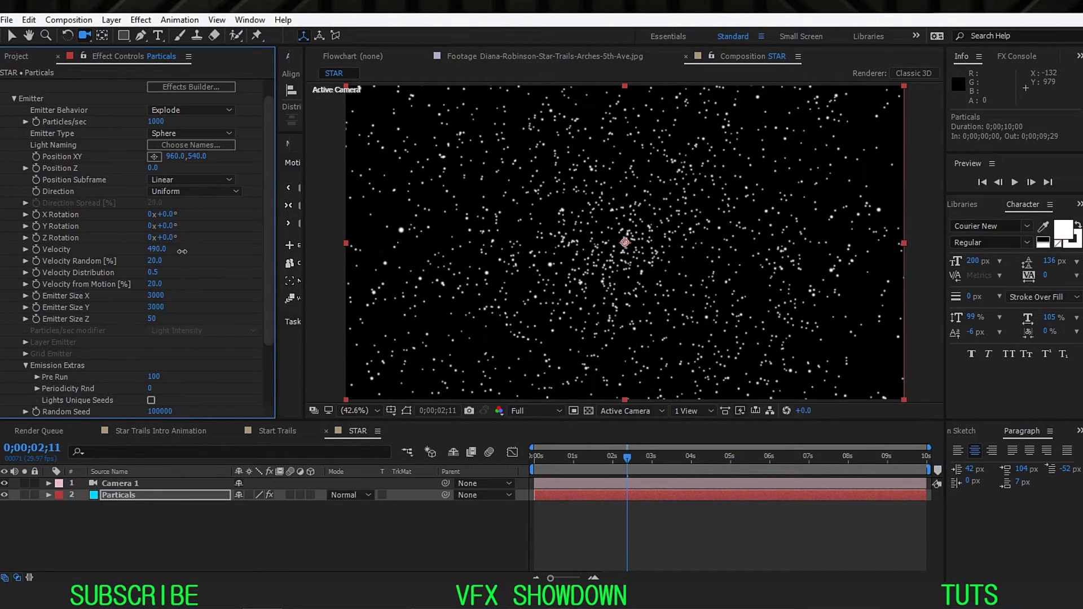
{"action": "key", "text": "ctrl+z"}
{"action": "left_click", "coordinate": [157, 249]}
{"action": "type", "text": "0"}
{"action": "left_click", "coordinate": [183, 260]}
{"action": "left_click_drag", "start_coordinate": [154, 250], "coordinate": [192, 252]}
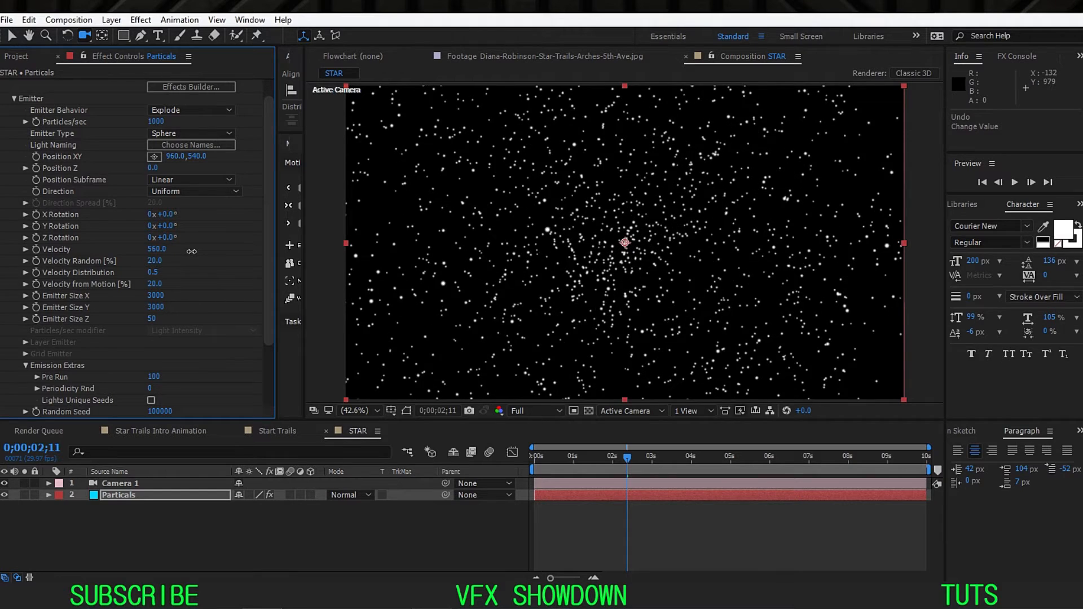
- Widen the emitter to a Size X of 11780 and a Size Y of 5130, then return to the Selection tool
{"action": "left_click_drag", "start_coordinate": [161, 295], "coordinate": [265, 304]}
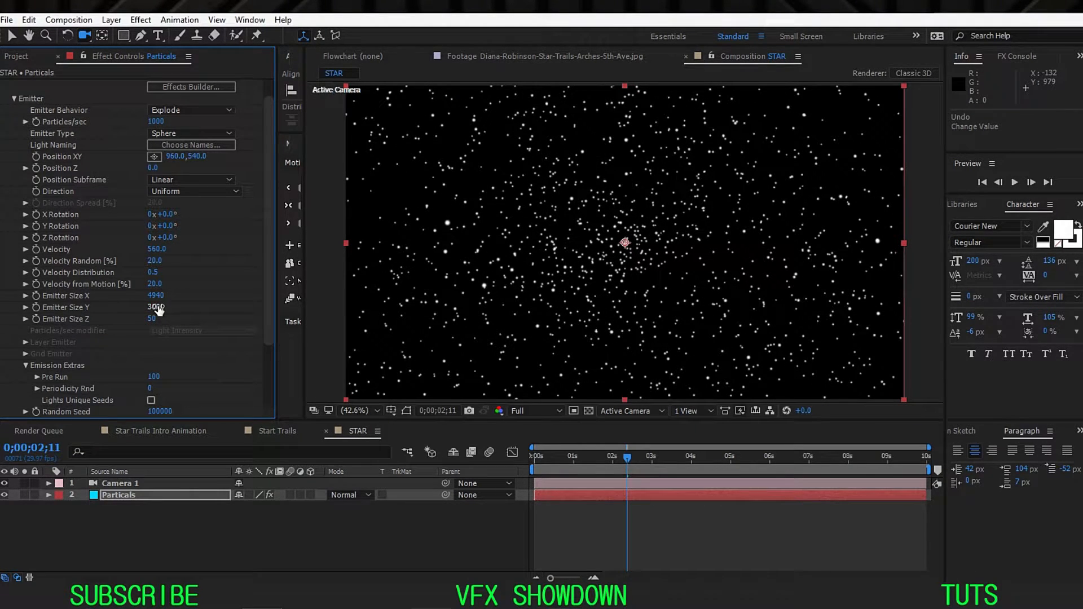
{"action": "left_click_drag", "start_coordinate": [180, 306], "coordinate": [644, 312]}
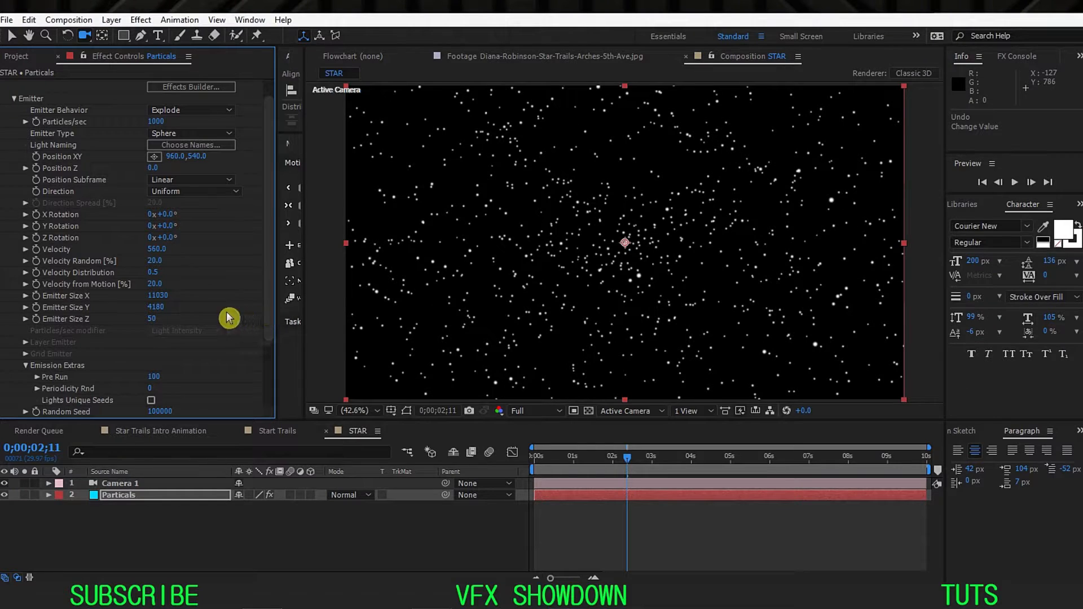
{"action": "left_click_drag", "start_coordinate": [159, 297], "coordinate": [224, 308]}
{"action": "scroll", "coordinate": [194, 246], "scroll_direction": "up", "scroll_amount": 1}
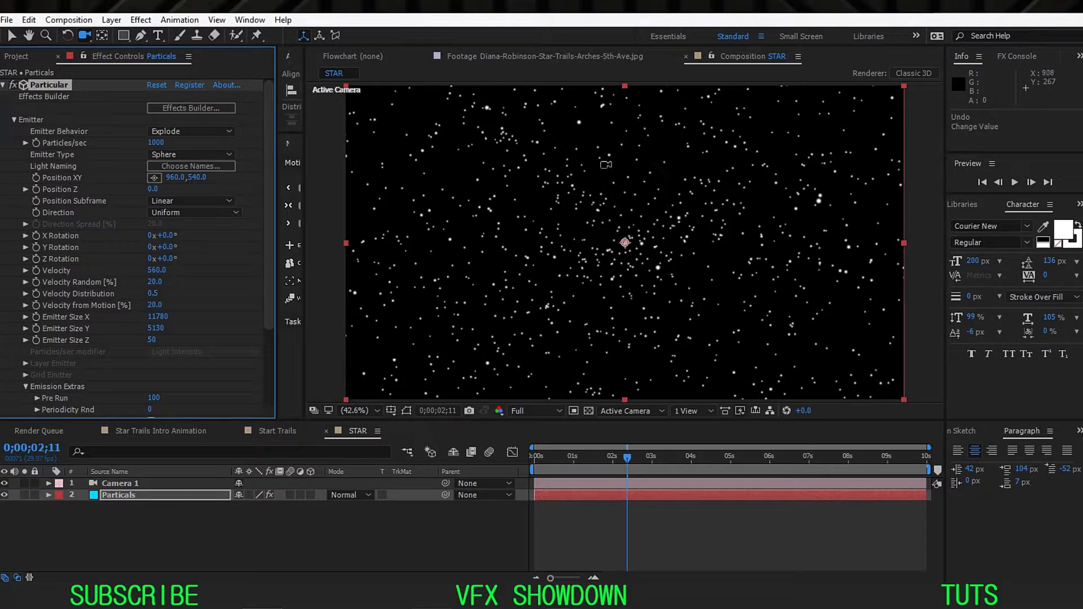
{"action": "key", "text": "v"}
- Set the particle Life to 10 seconds and the particle Size to 1
{"action": "left_click", "coordinate": [14, 120]}
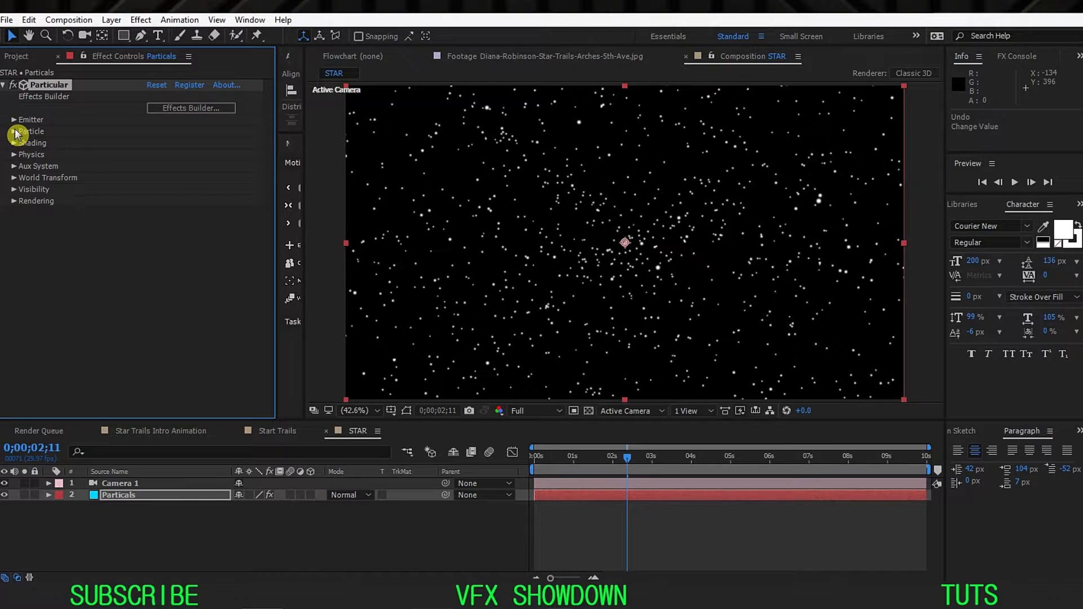
{"action": "left_click", "coordinate": [15, 131]}
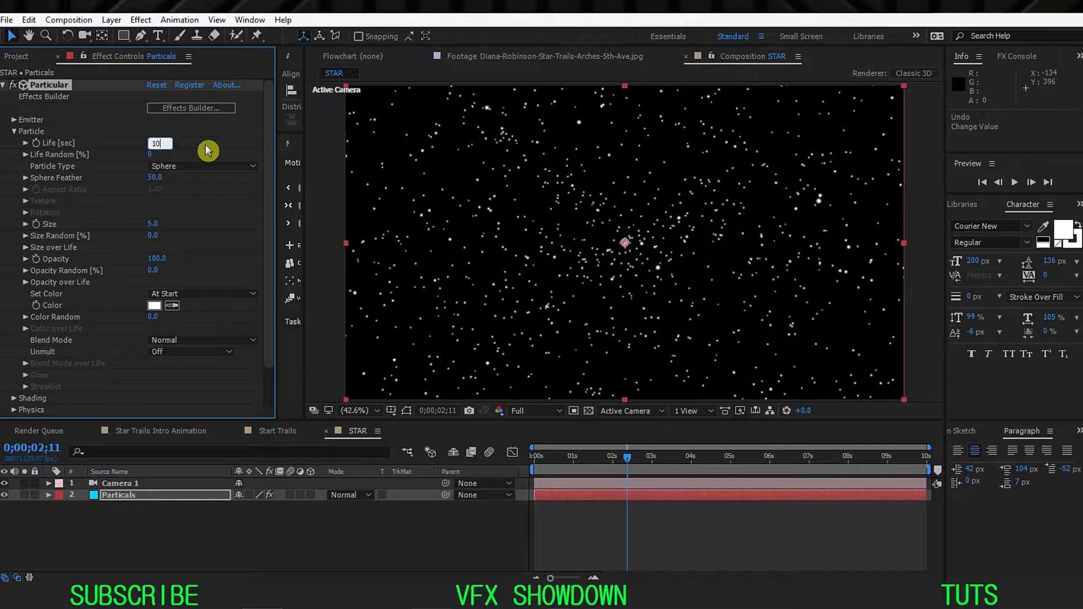
{"action": "key", "text": "Return"}
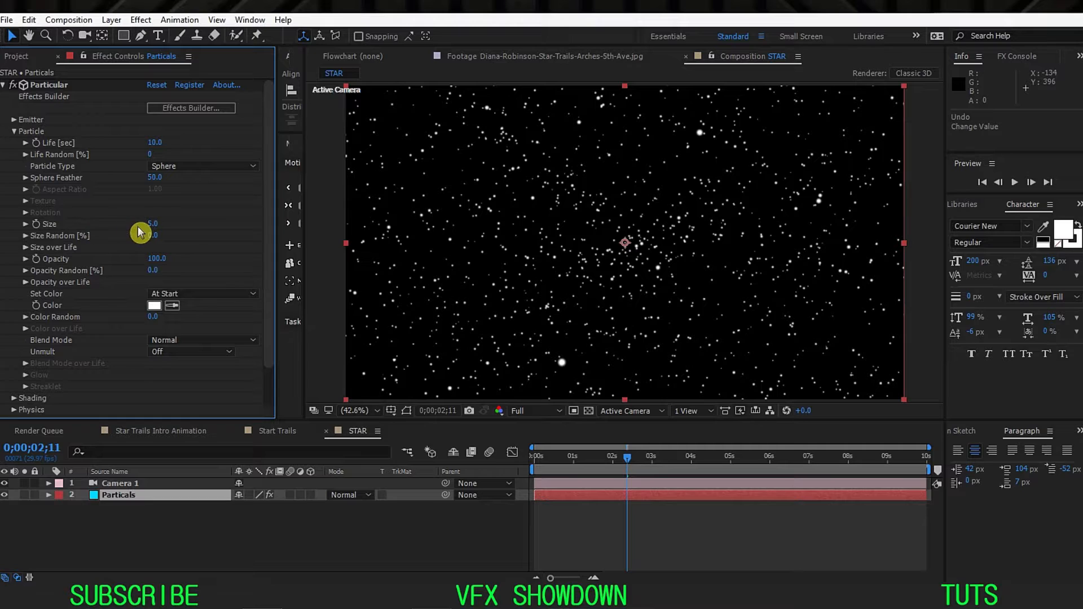
{"action": "type", "text": "1"}
{"action": "key", "text": "Return"}
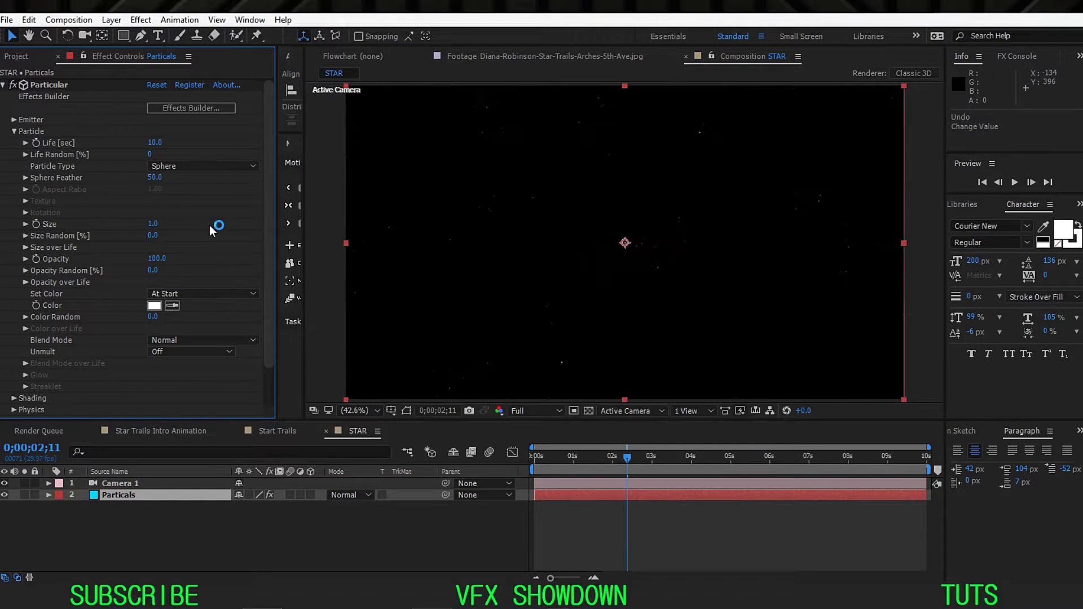
- Set the particles' Size Random to 100% and their Size to 1.2
{"action": "scroll", "coordinate": [550, 253], "scroll_direction": "up", "scroll_amount": 2}
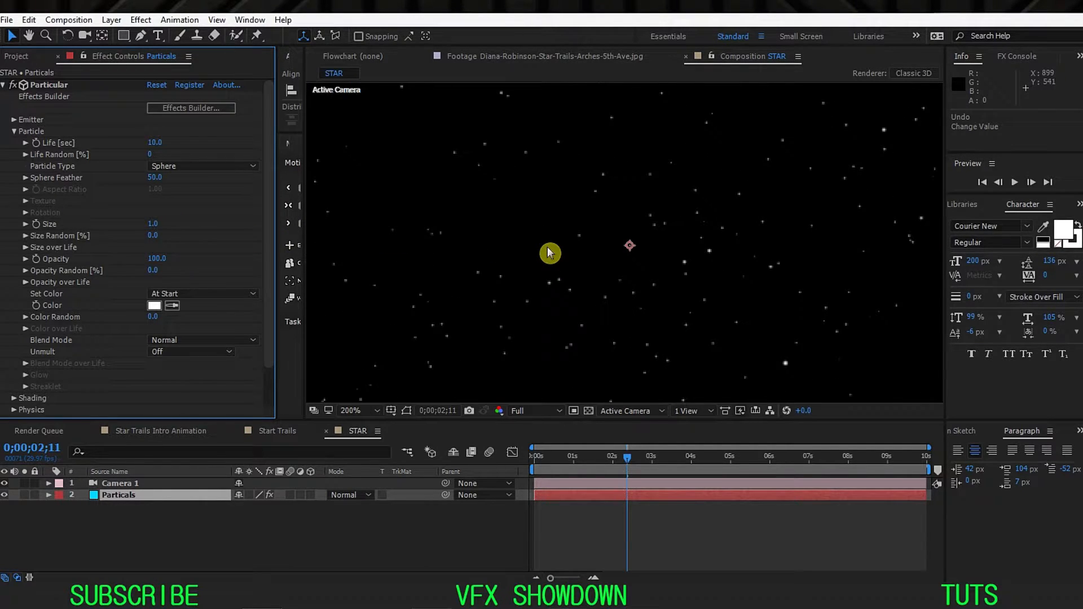
{"action": "left_click", "coordinate": [352, 411]}
{"action": "left_click", "coordinate": [389, 180]}
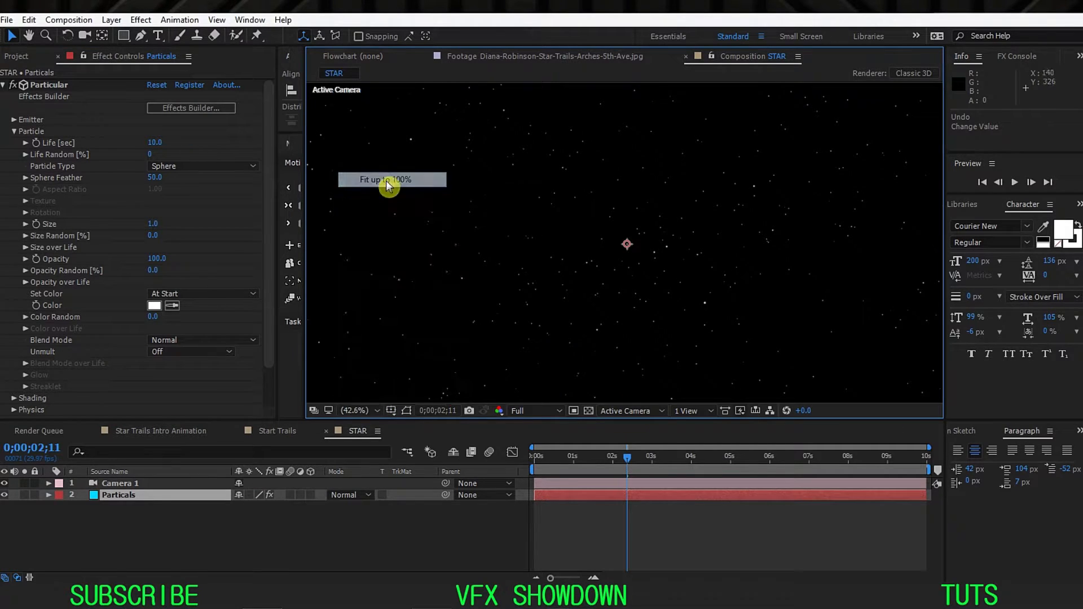
{"action": "left_click", "coordinate": [153, 236]}
{"action": "type", "text": "100"}
{"action": "key", "text": "Return"}
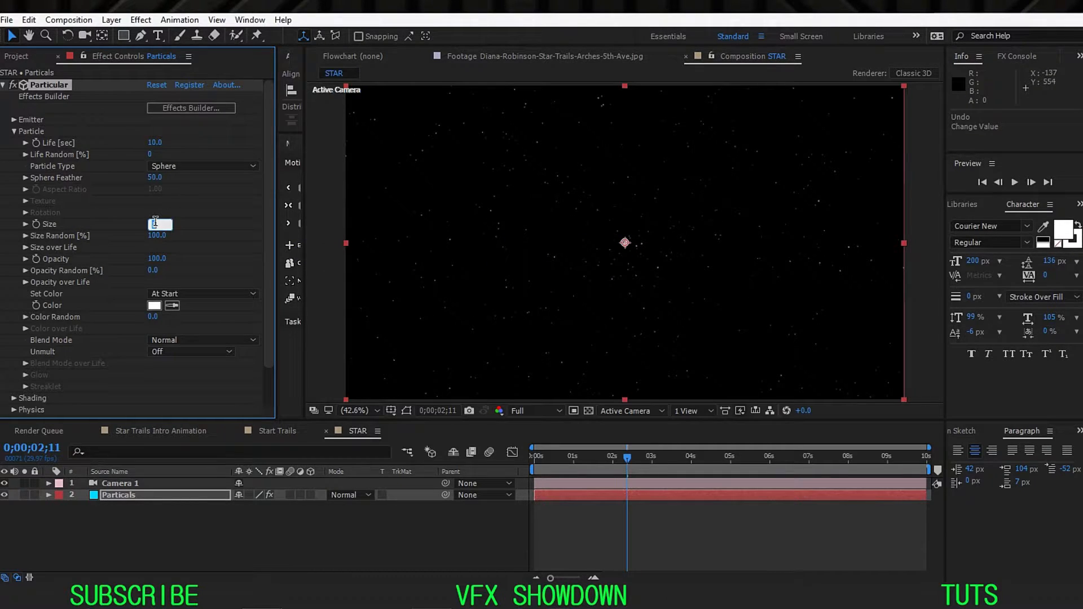
{"action": "left_click", "coordinate": [203, 231]}
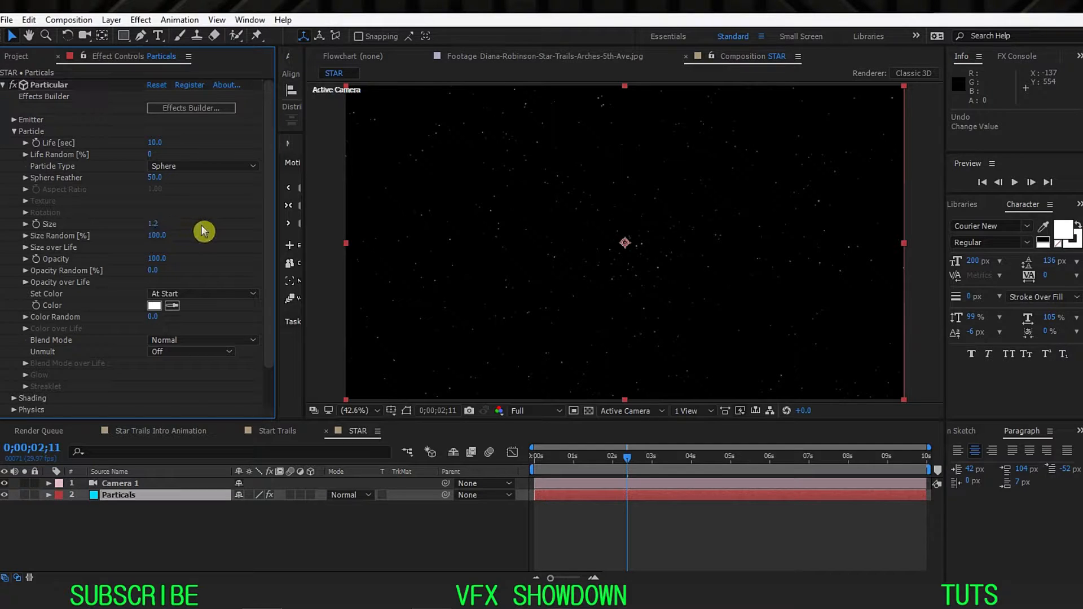
{"action": "left_click", "coordinate": [15, 132]}
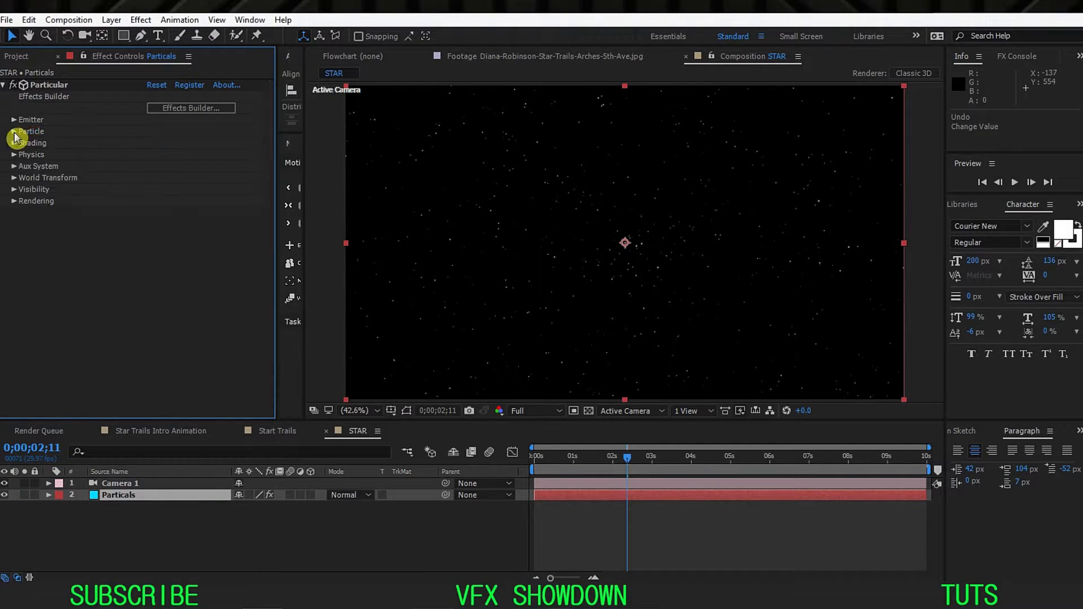
- Set Near Vanish to 200 in Particular's Visibility settings
{"action": "left_click", "coordinate": [16, 190]}
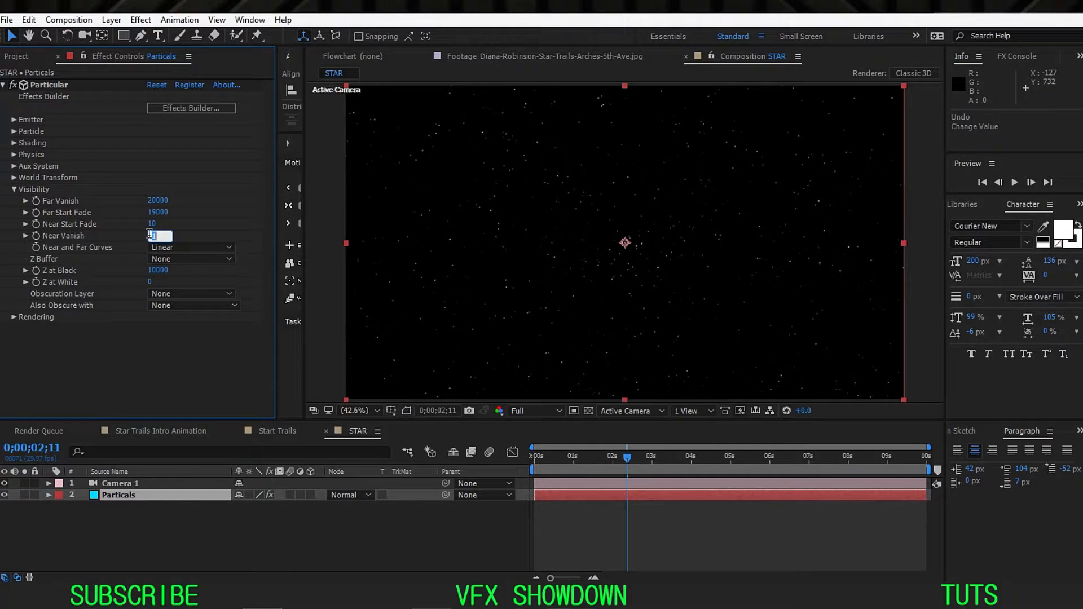
{"action": "left_click", "coordinate": [210, 237]}
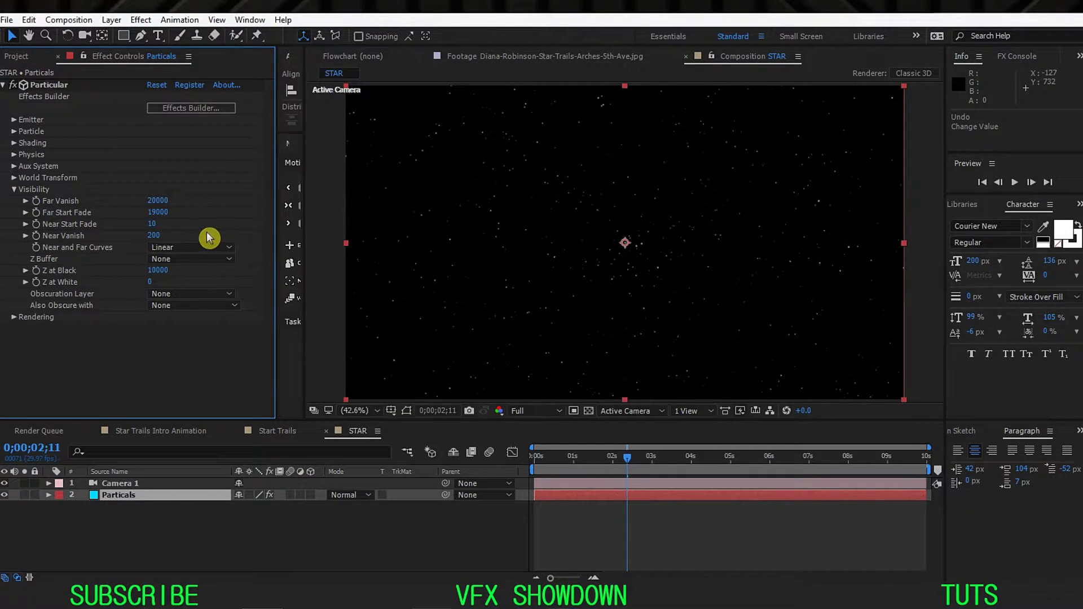
{"action": "left_click", "coordinate": [14, 189]}
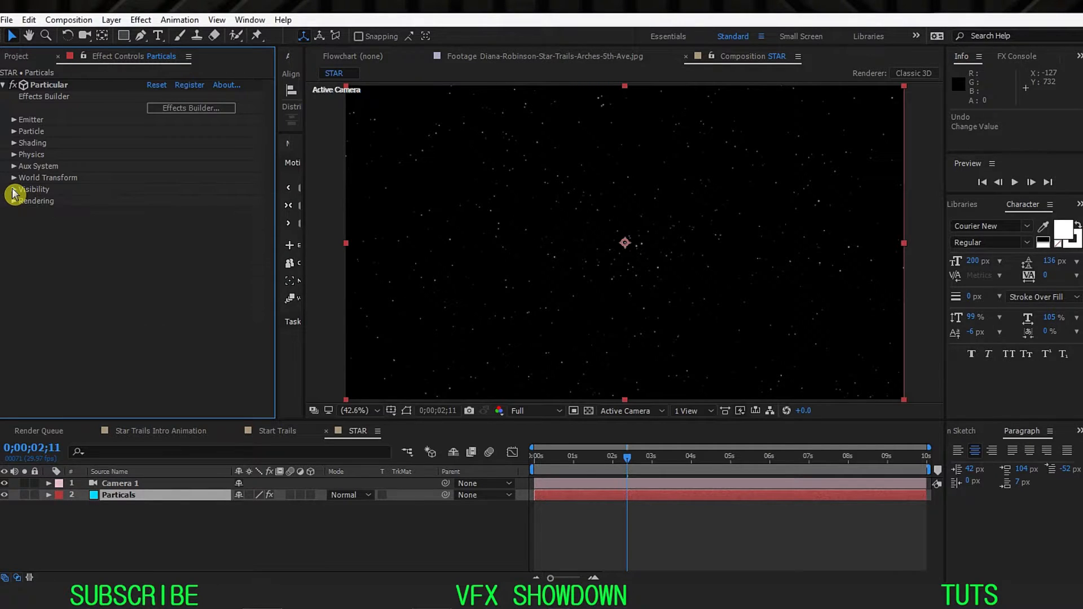
- Reopen the Particle settings and scrub to 0;00;03;10 to inspect the starfield up close
{"action": "left_click", "coordinate": [14, 133]}
{"action": "left_click_drag", "start_coordinate": [627, 464], "coordinate": [666, 463]}
{"action": "key", "text": "slash"}
{"action": "scroll", "coordinate": [615, 284], "scroll_direction": "down", "scroll_amount": 2}
{"action": "scroll", "coordinate": [615, 283], "scroll_direction": "up", "scroll_amount": 2}
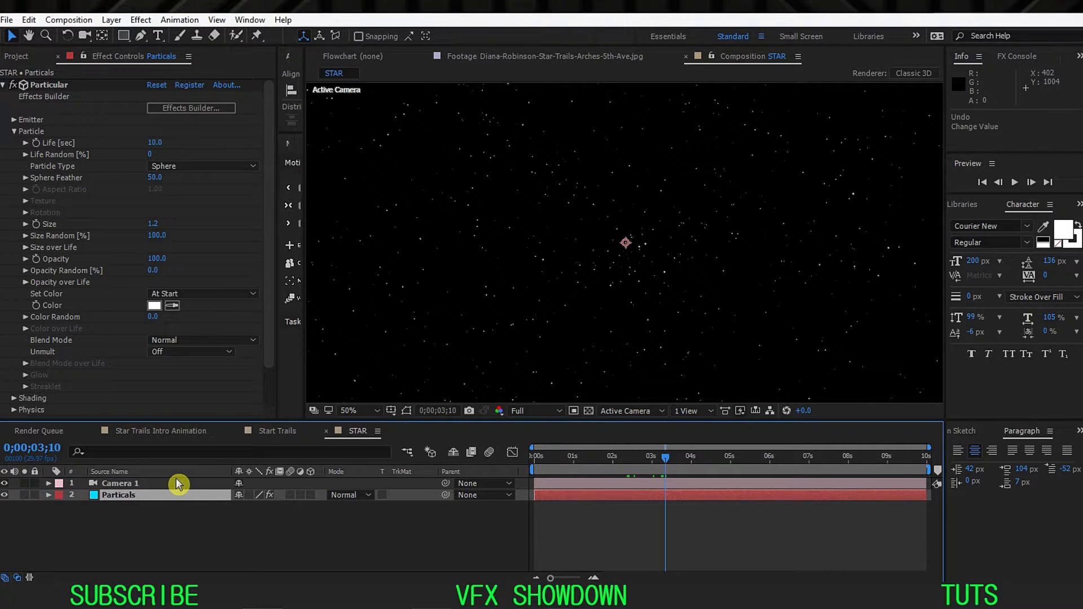
- Rotate Camera 1 to a Z Rotation of 14° and fit the composition in the viewer
{"action": "left_click", "coordinate": [173, 484]}
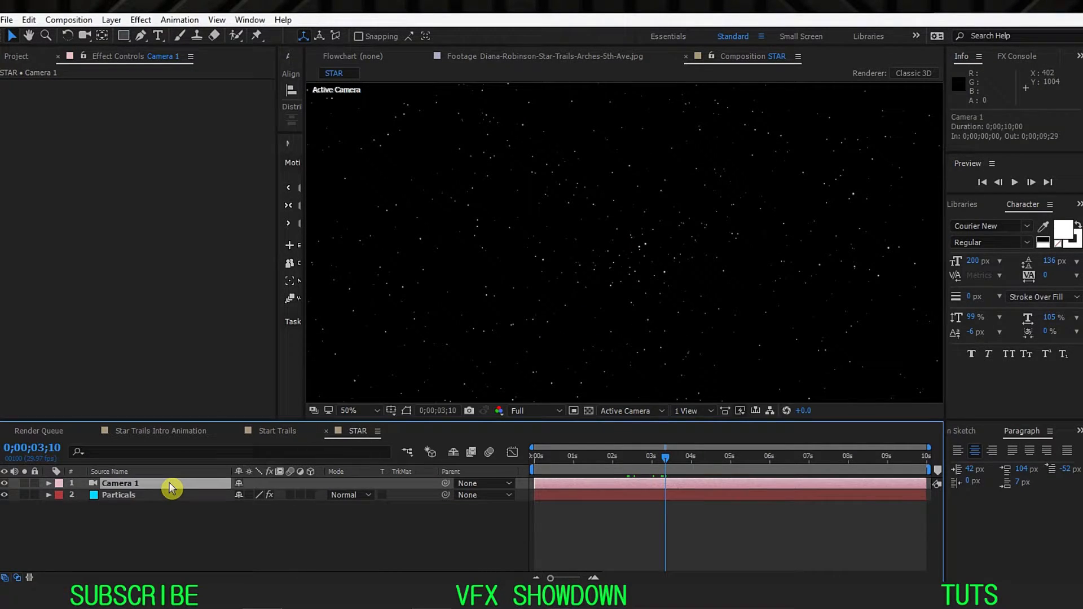
{"action": "key", "text": "r"}
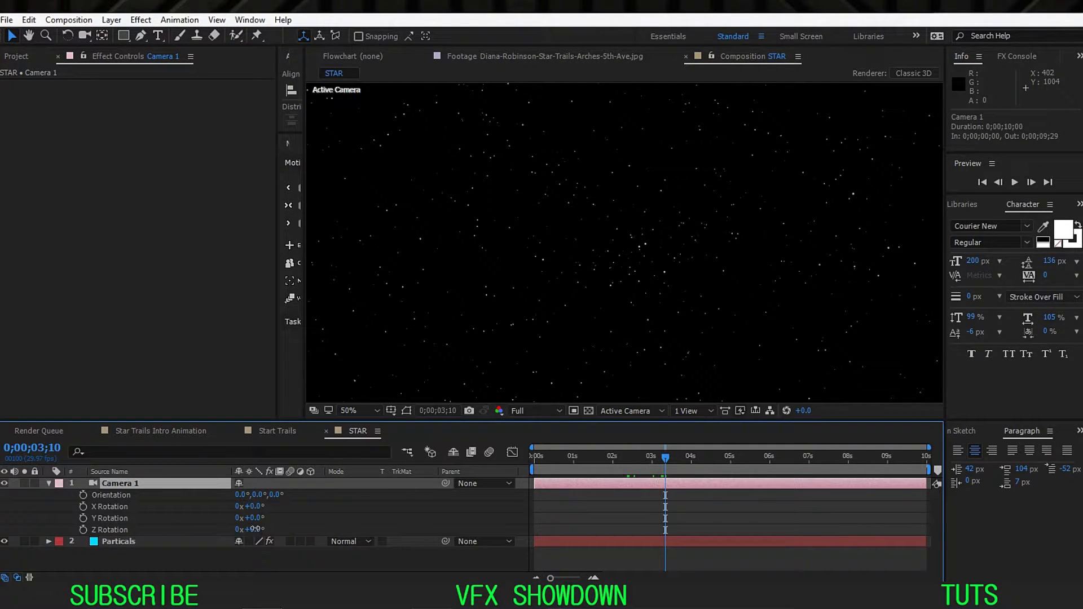
{"action": "left_click_drag", "start_coordinate": [255, 529], "coordinate": [265, 529]}
{"action": "left_click", "coordinate": [361, 410]}
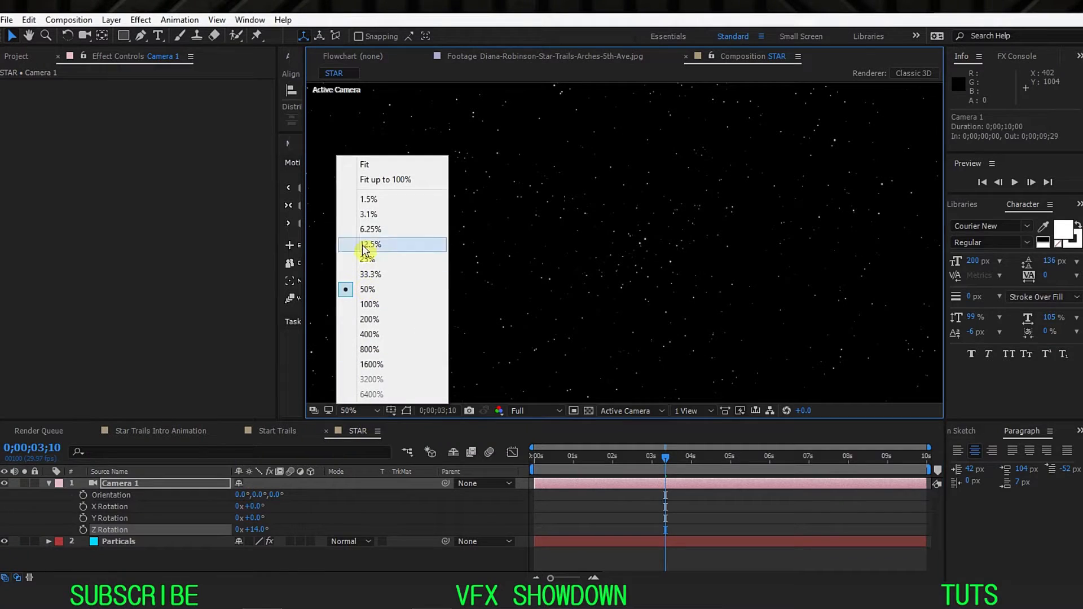
{"action": "left_click", "coordinate": [368, 179]}
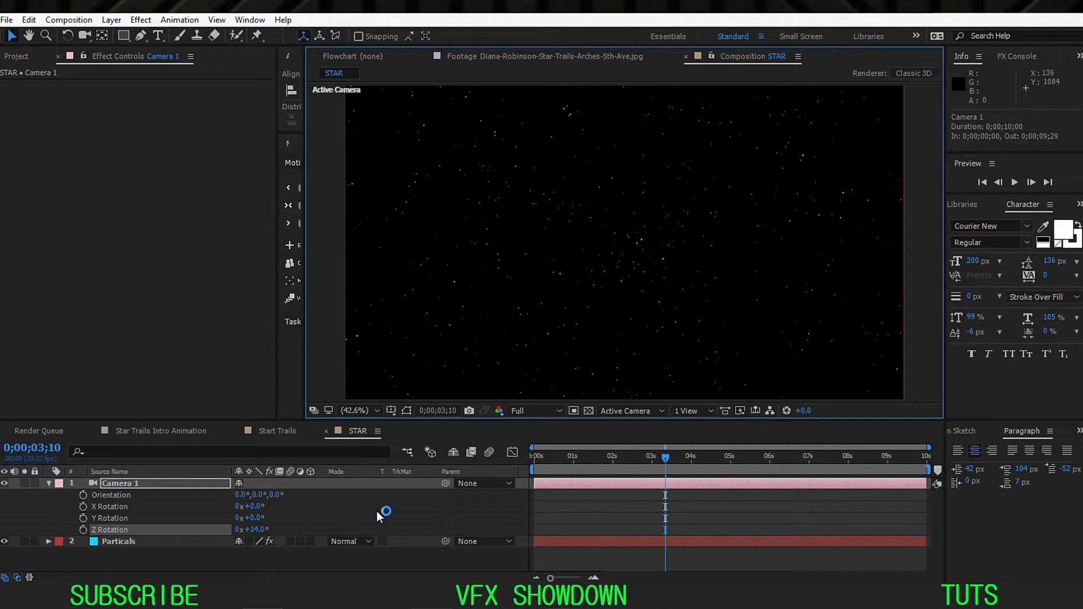
- Reset Camera 1's Z Rotation to 0°
{"action": "left_click", "coordinate": [261, 530]}
{"action": "type", "text": "0"}
{"action": "left_click", "coordinate": [191, 551]}
- Try a 3° Z Rotation W in Particular's World Transform and a Z rotation of Camera 1, undoing both
{"action": "left_click", "coordinate": [174, 542]}
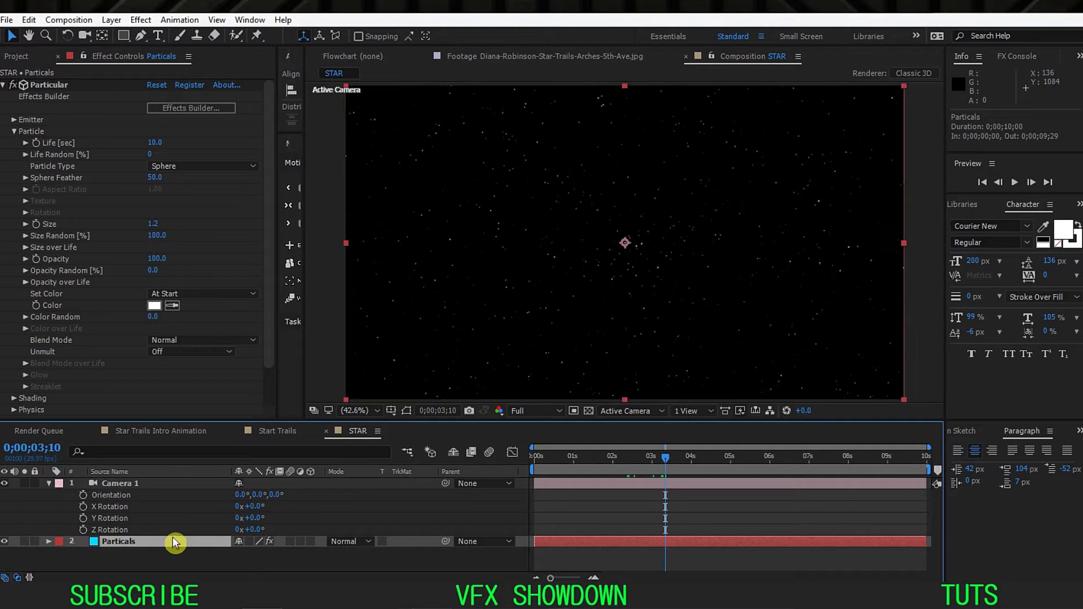
{"action": "left_click", "coordinate": [14, 130]}
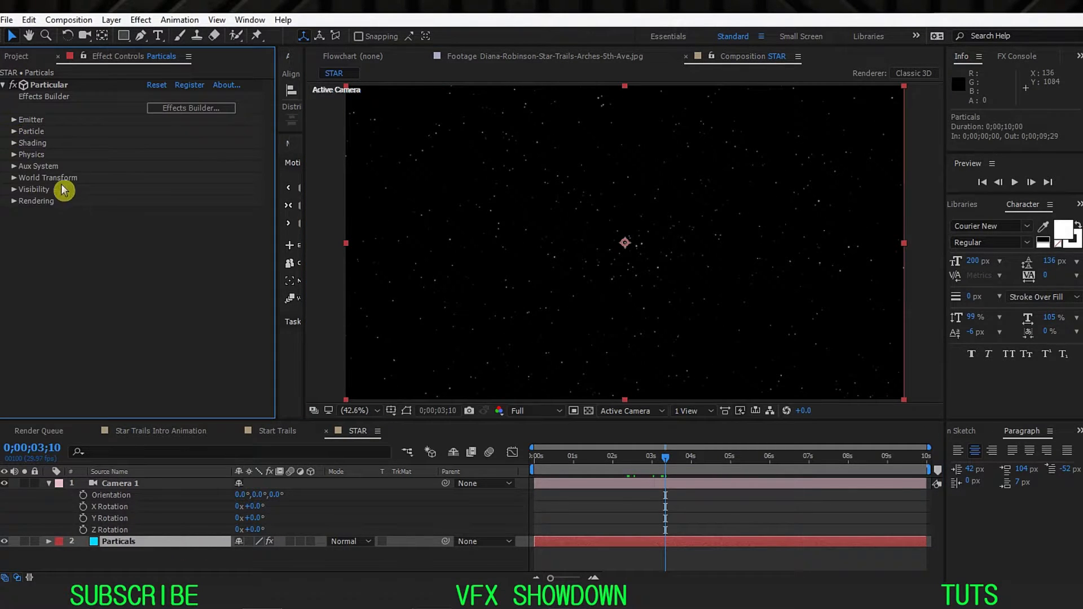
{"action": "left_click", "coordinate": [14, 178]}
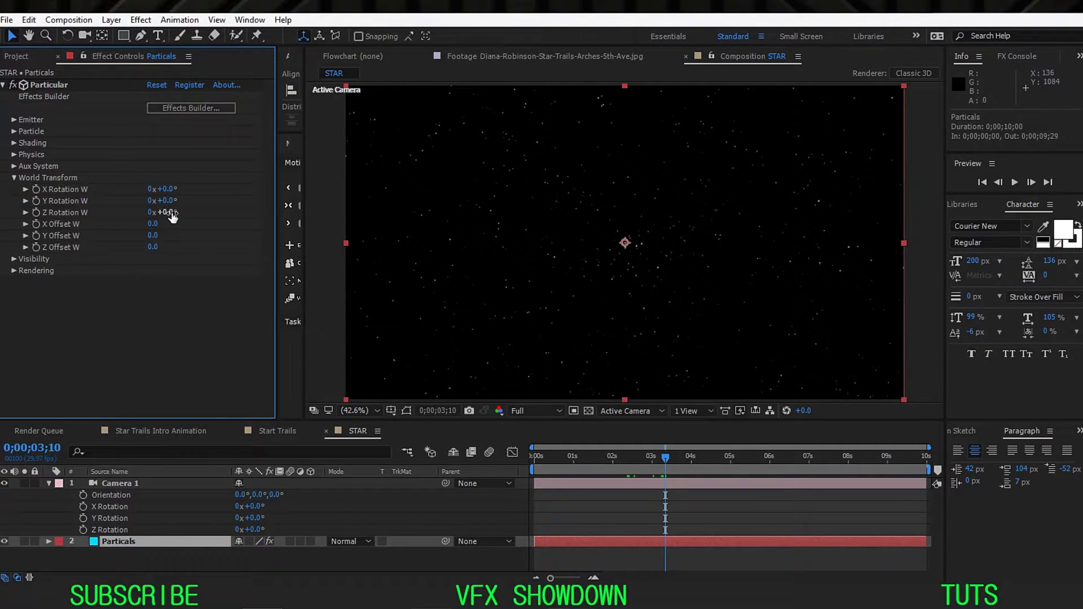
{"action": "left_click_drag", "start_coordinate": [172, 215], "coordinate": [184, 213]}
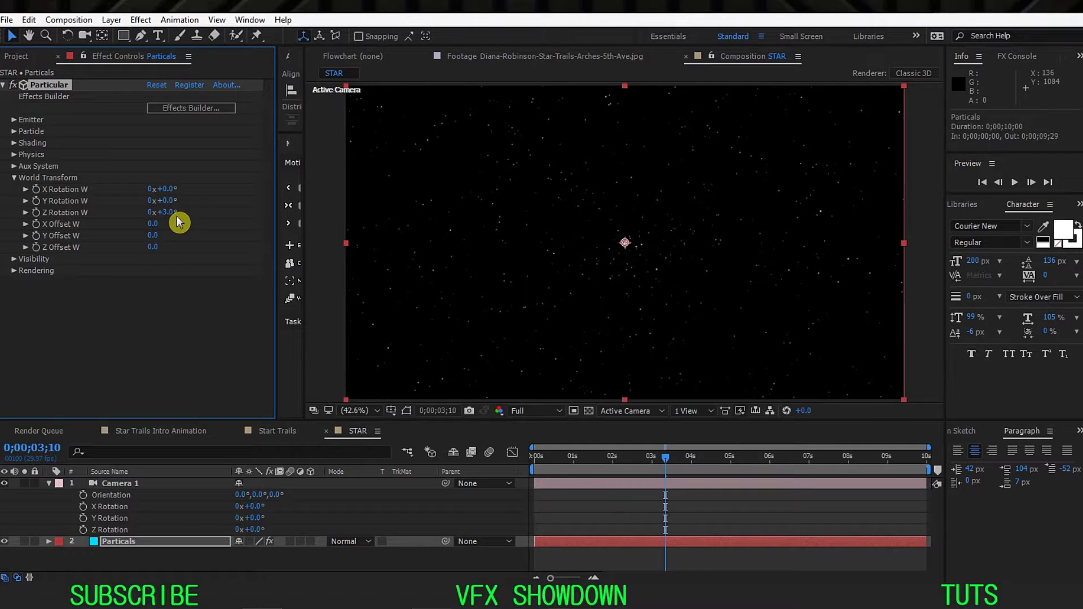
{"action": "key", "text": "ctrl+z"}
{"action": "left_click", "coordinate": [15, 179]}
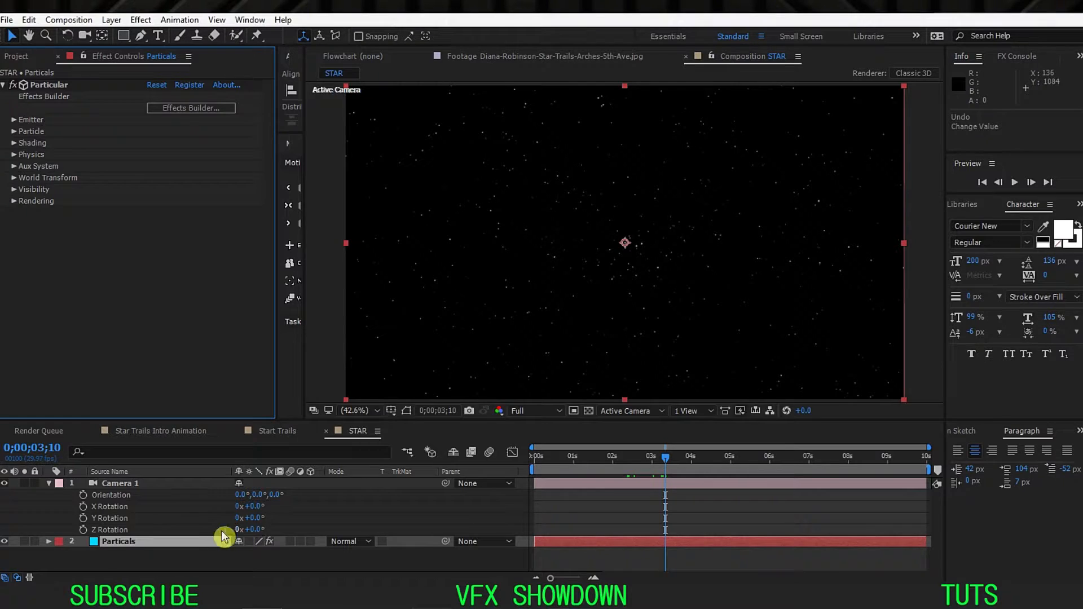
{"action": "left_click_drag", "start_coordinate": [257, 529], "coordinate": [277, 529]}
{"action": "key", "text": "ctrl+z"}
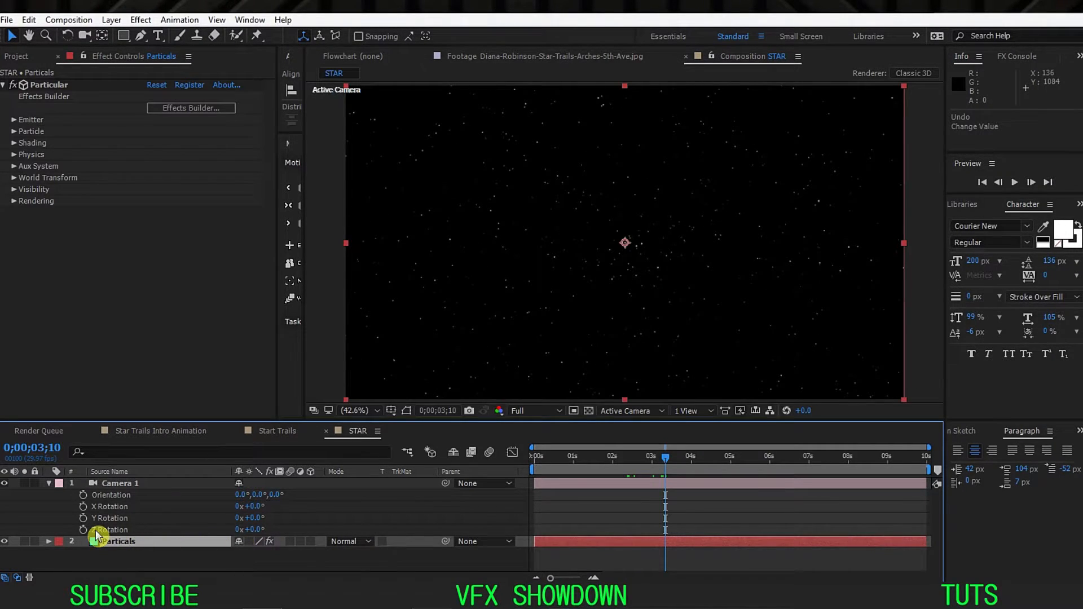
- Reveal the Particals keyframes, slide the layer 11 frames before the composition start, and extend its out point to 0;00;09;29
{"action": "left_click_drag", "start_coordinate": [568, 466], "coordinate": [496, 478]}
{"action": "left_click", "coordinate": [211, 543]}
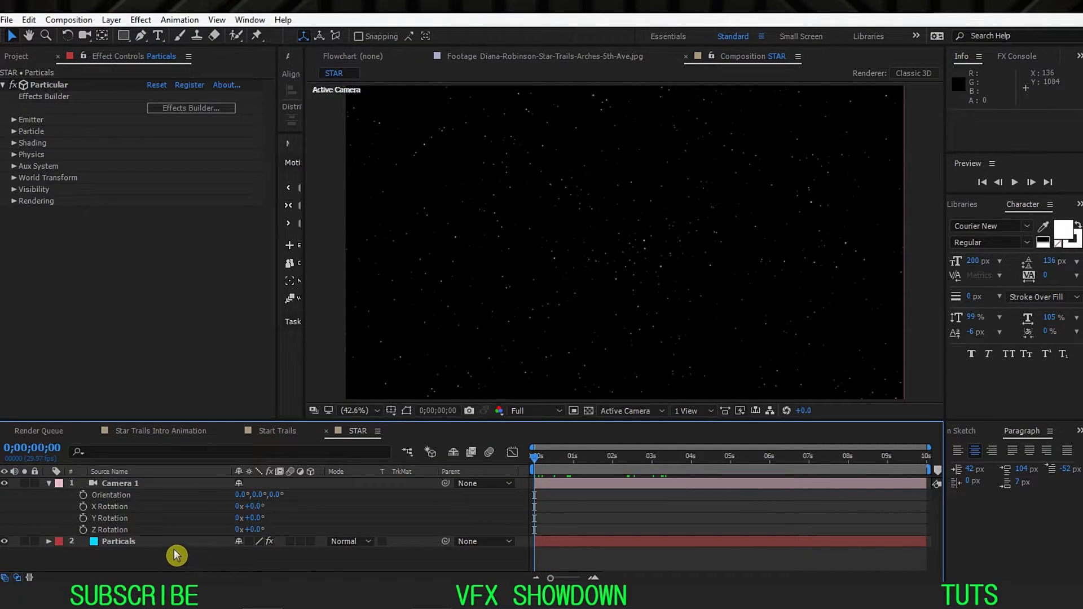
{"action": "key", "text": "u"}
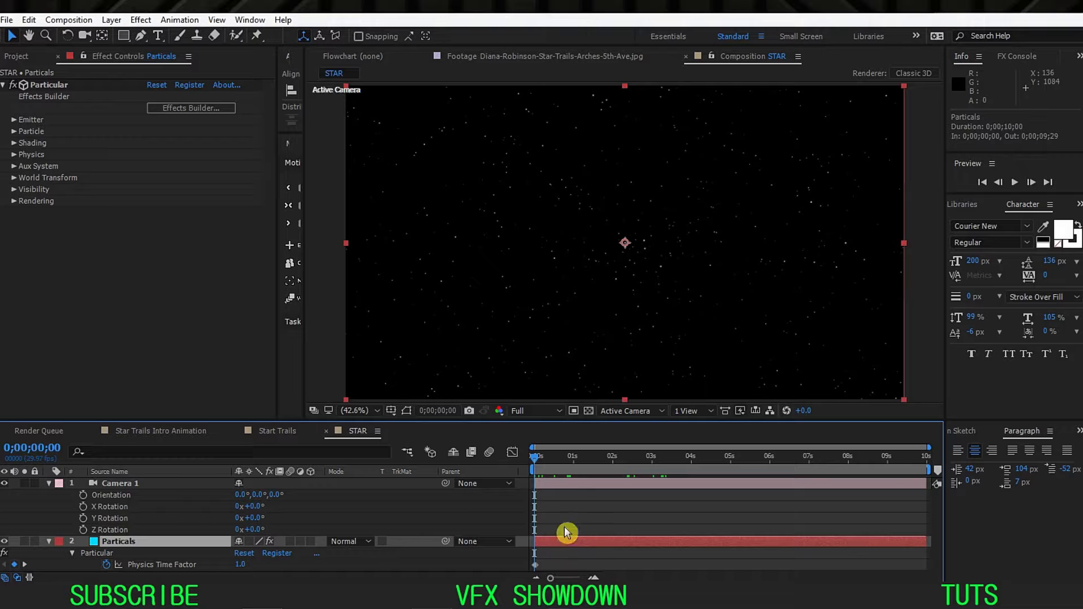
{"action": "left_click_drag", "start_coordinate": [560, 420], "coordinate": [561, 389]}
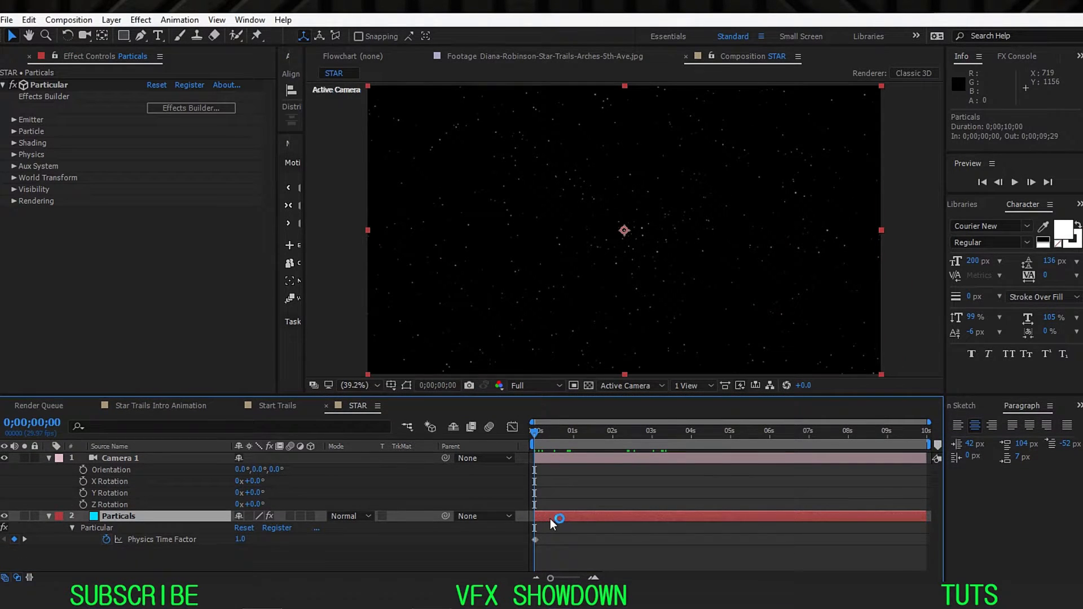
{"action": "left_click_drag", "start_coordinate": [631, 523], "coordinate": [625, 524]}
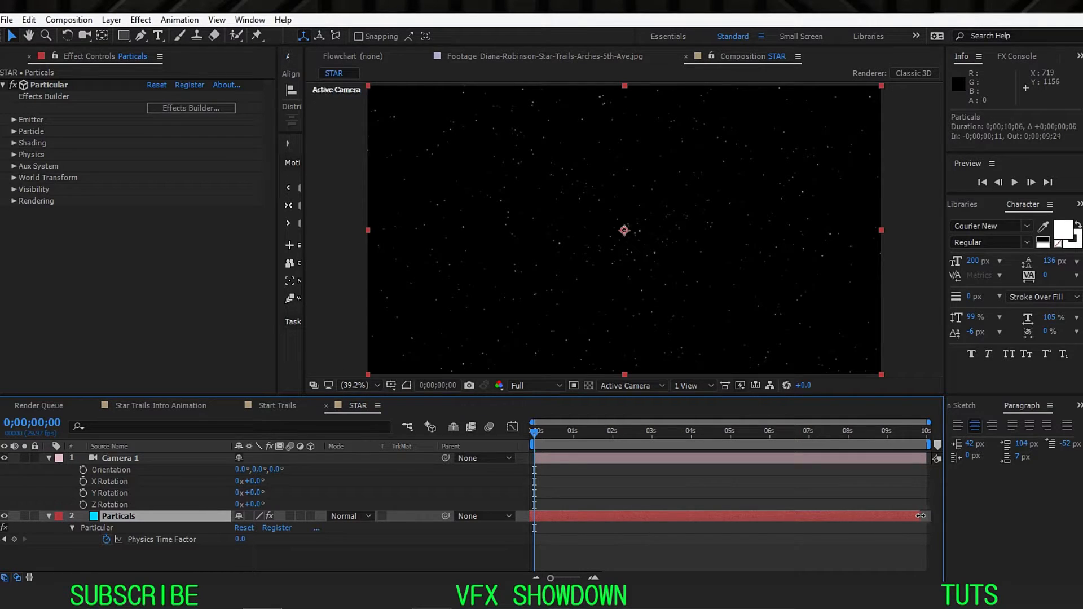
- Scrub through the frozen starfield, return to the first frame and keyframe Camera 1's Z Rotation at 0°
{"action": "left_click_drag", "start_coordinate": [536, 437], "coordinate": [850, 446]}
{"action": "key", "text": "Home"}
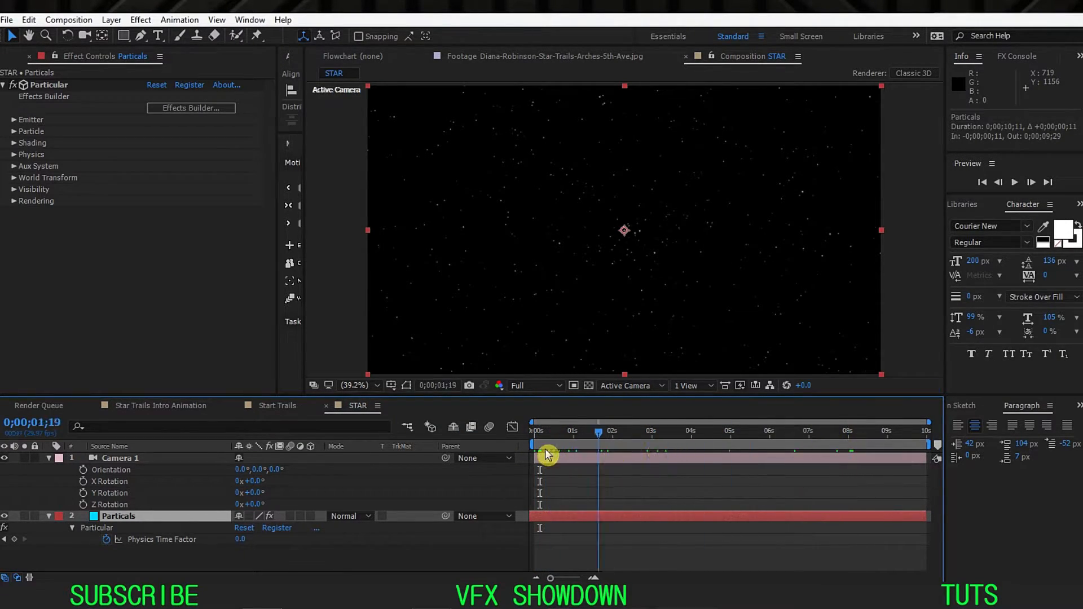
{"action": "left_click", "coordinate": [84, 508]}
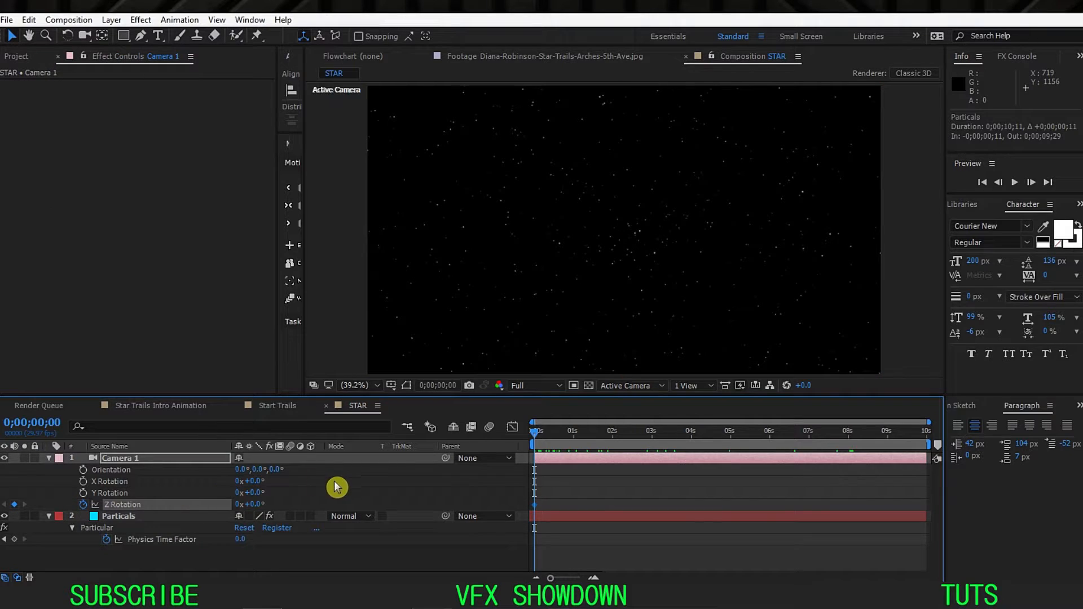
- End the work area at five seconds and trim the composition to it
{"action": "left_click_drag", "start_coordinate": [575, 445], "coordinate": [732, 456]}
{"action": "key", "text": "n"}
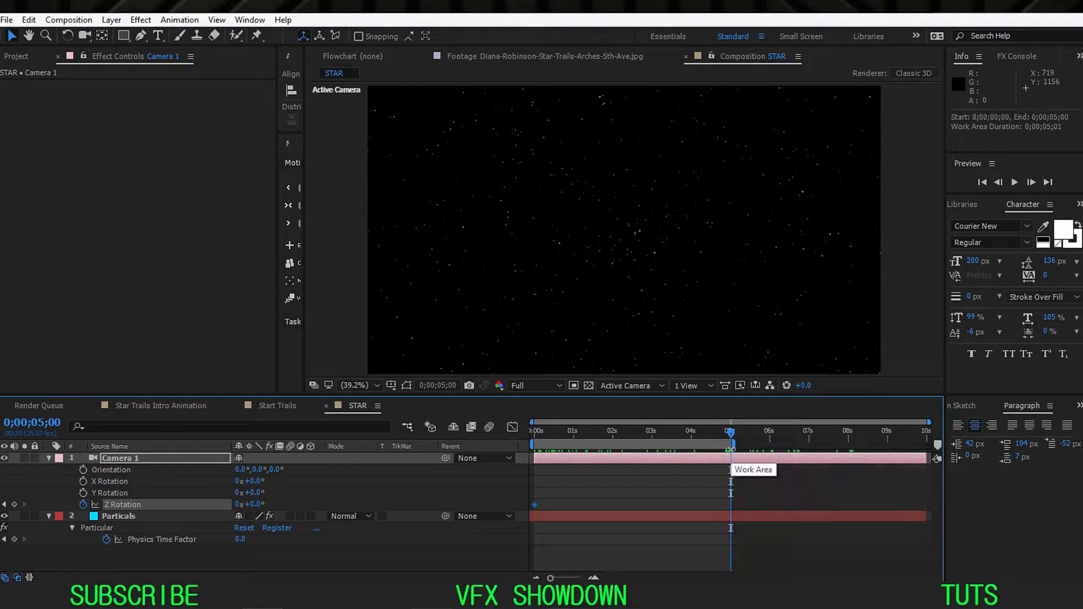
{"action": "right_click", "coordinate": [689, 448]}
{"action": "left_click", "coordinate": [722, 484]}
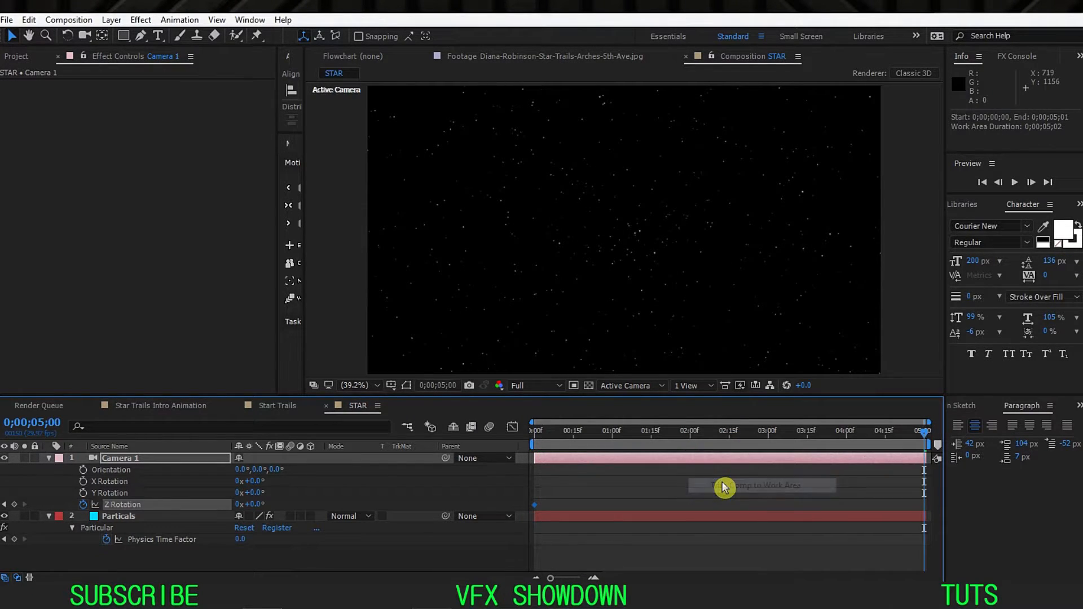
- Keyframe Camera 1's Z Rotation at 180° on the last frame, scrub through the rotation and return to the first frame
{"action": "left_click_drag", "start_coordinate": [832, 437], "coordinate": [936, 459]}
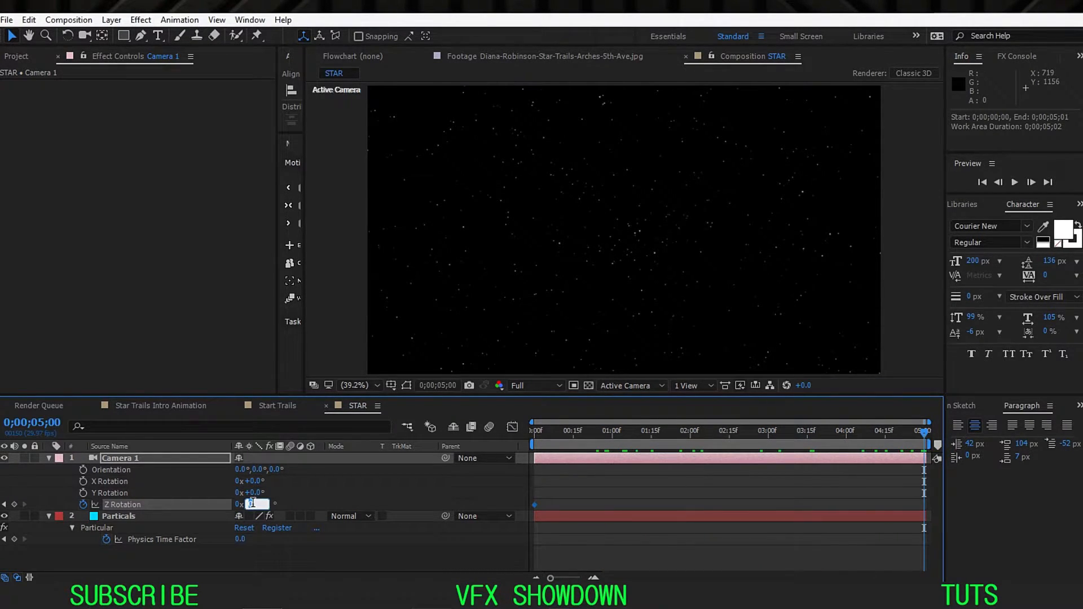
{"action": "type", "text": "180"}
{"action": "left_click", "coordinate": [304, 506]}
{"action": "left_click_drag", "start_coordinate": [617, 436], "coordinate": [443, 463]}
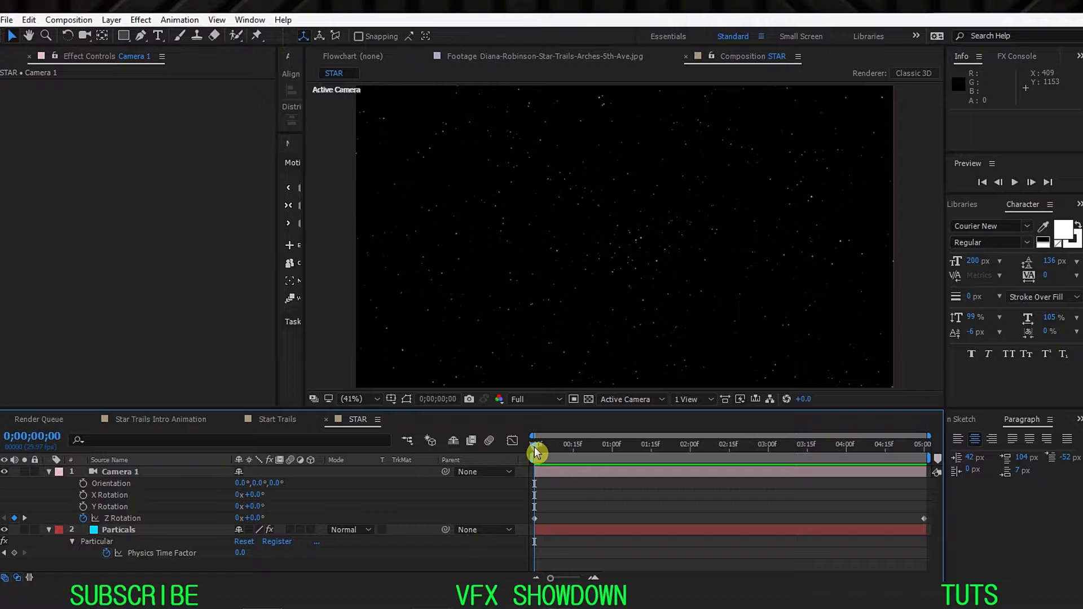
{"action": "left_click_drag", "start_coordinate": [536, 451], "coordinate": [590, 456]}
{"action": "left_click_drag", "start_coordinate": [687, 461], "coordinate": [664, 471]}
{"action": "key", "text": "Home"}
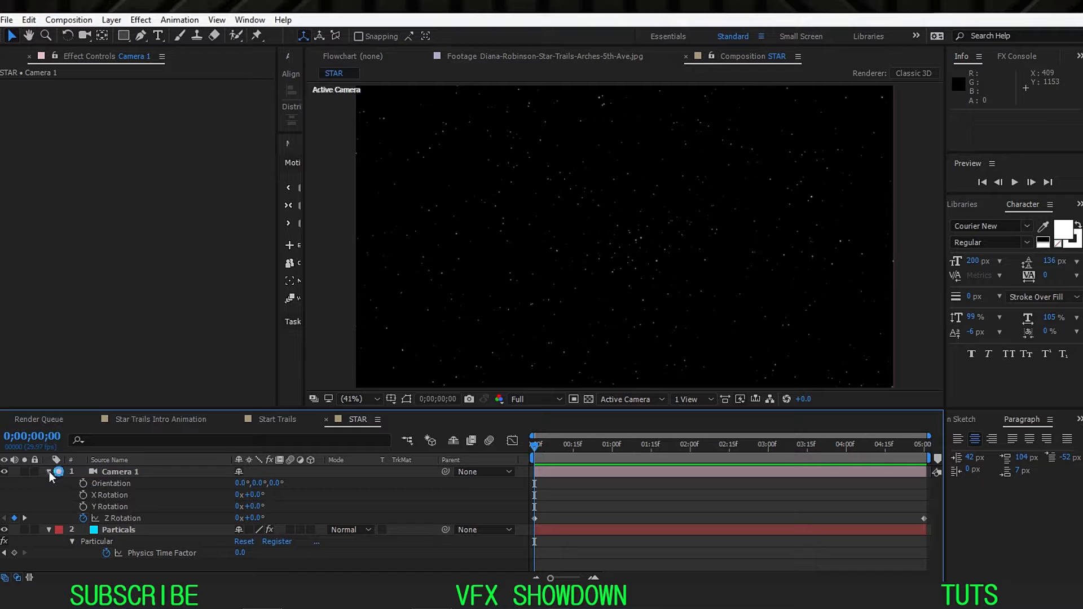
- Save the project, collapse the properties of both layers and select the Particals layer
{"action": "left_click", "coordinate": [49, 471]}
{"action": "key", "text": "ctrl+s"}
{"action": "left_click", "coordinate": [48, 483]}
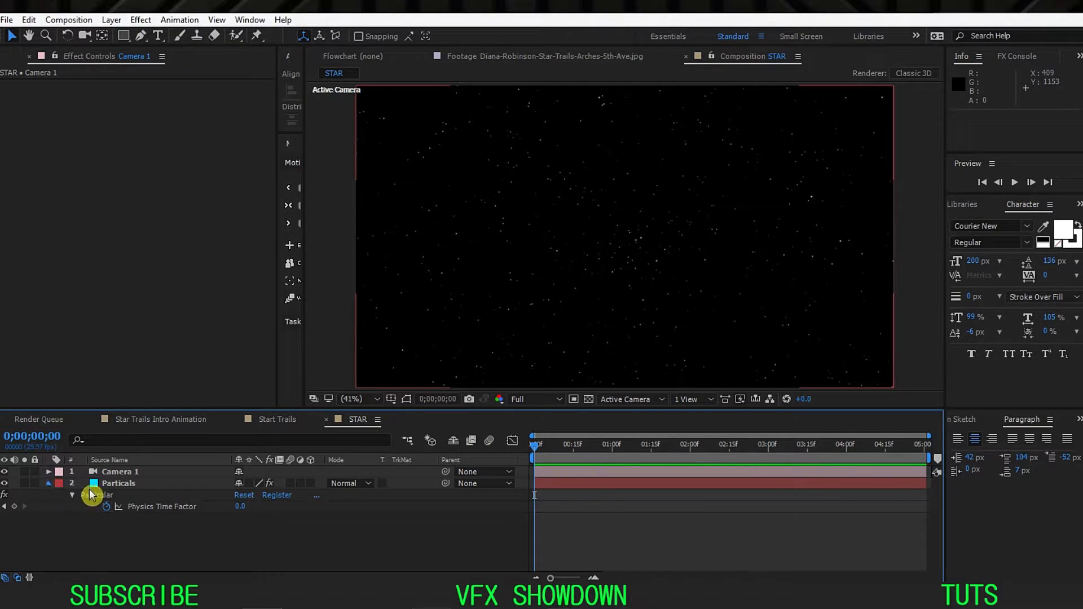
{"action": "left_click", "coordinate": [144, 485]}
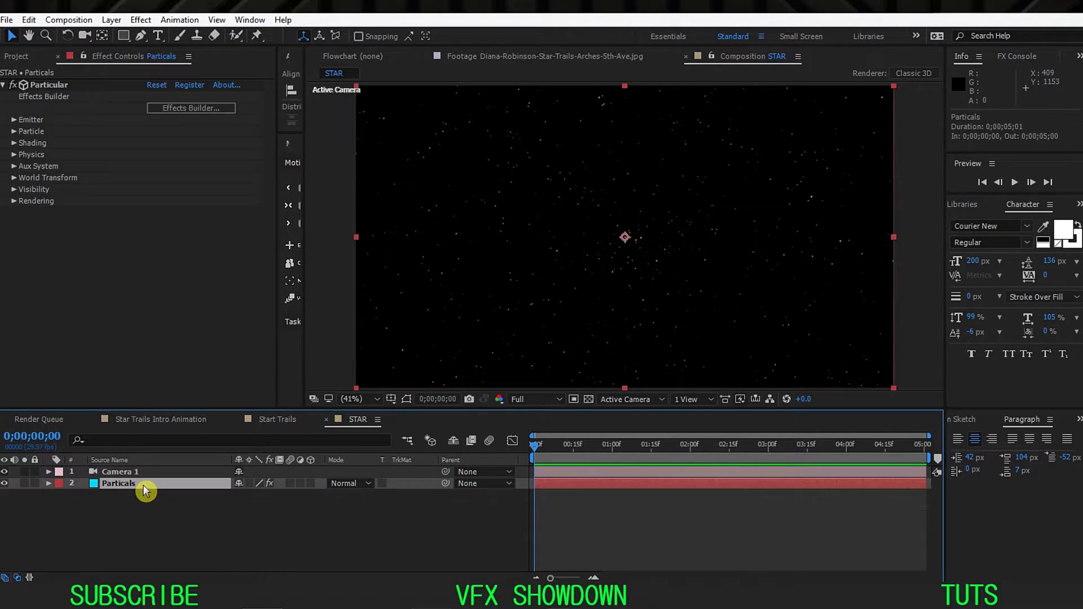
- Set Velocity Distribution and Velocity from Motion to 0 in Particular's Emitter settings
{"action": "left_click", "coordinate": [14, 121]}
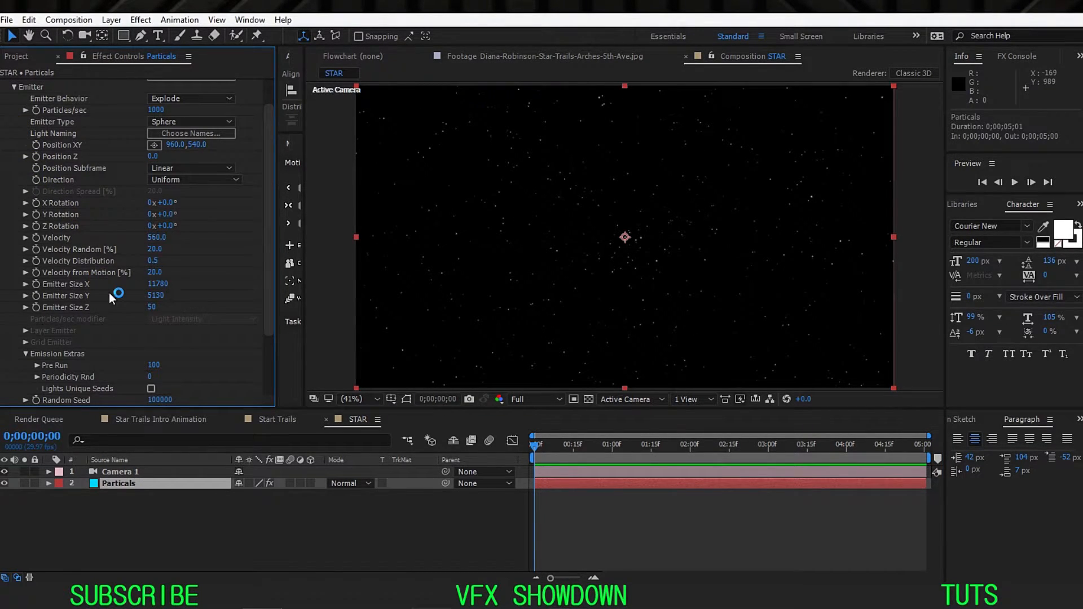
{"action": "scroll", "coordinate": [110, 292], "scroll_direction": "up", "scroll_amount": 2}
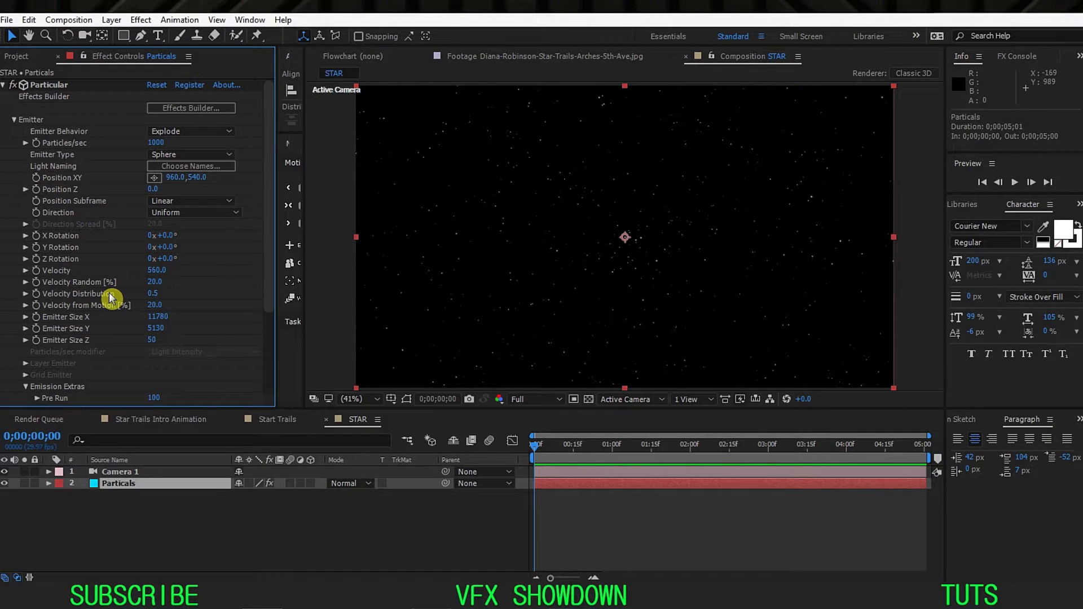
{"action": "left_click", "coordinate": [154, 295]}
{"action": "type", "text": "0"}
{"action": "key", "text": "Return"}
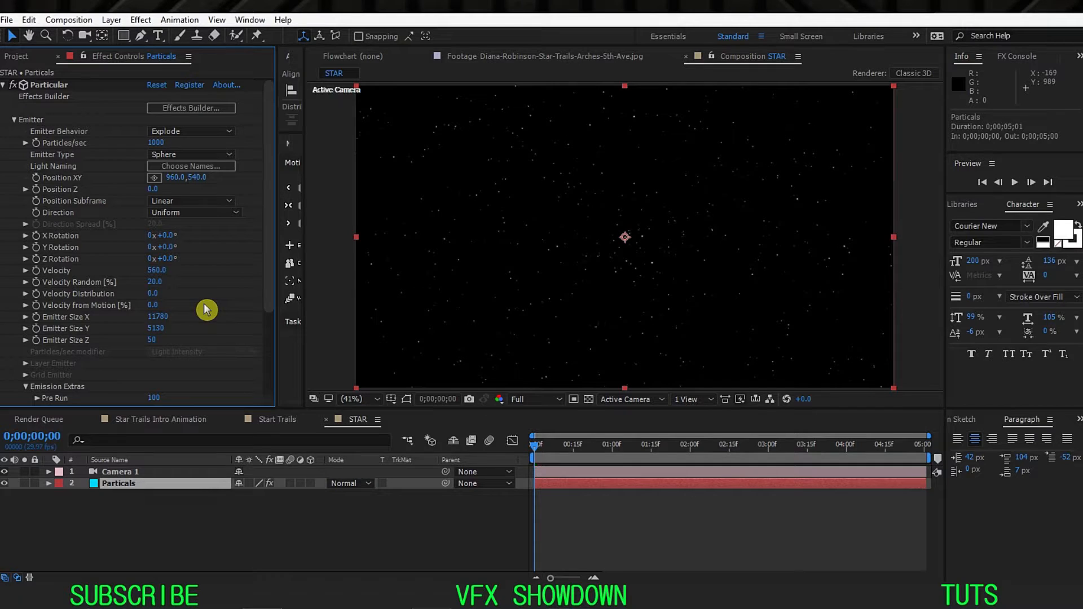
{"action": "left_click", "coordinate": [14, 122]}
- Open the Particle settings, examine the stars at 100% magnification and fit the composition in the viewer
{"action": "left_click", "coordinate": [15, 132]}
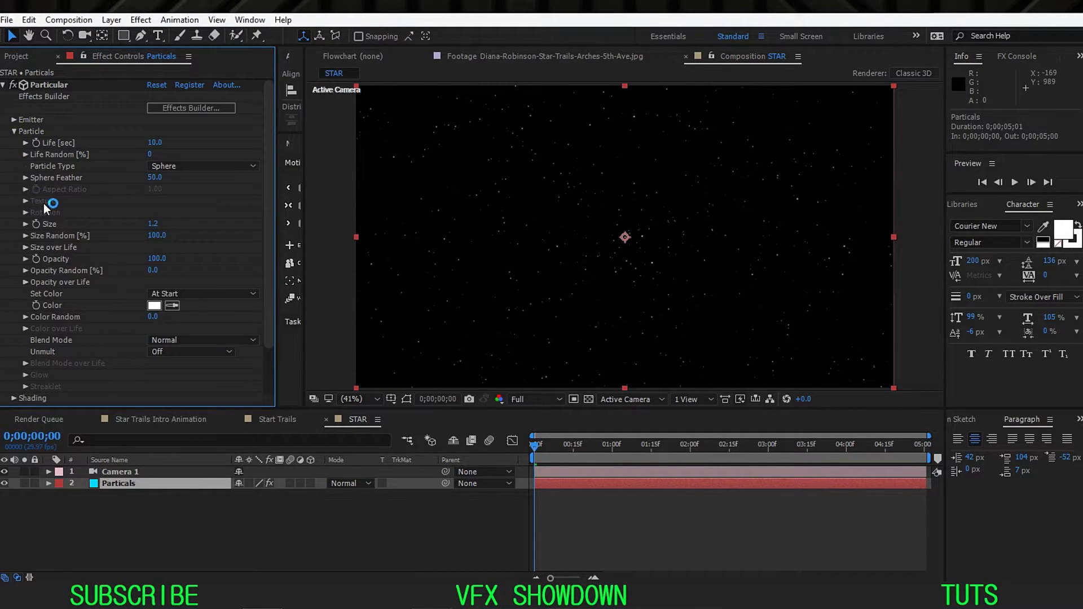
{"action": "key", "text": "slash"}
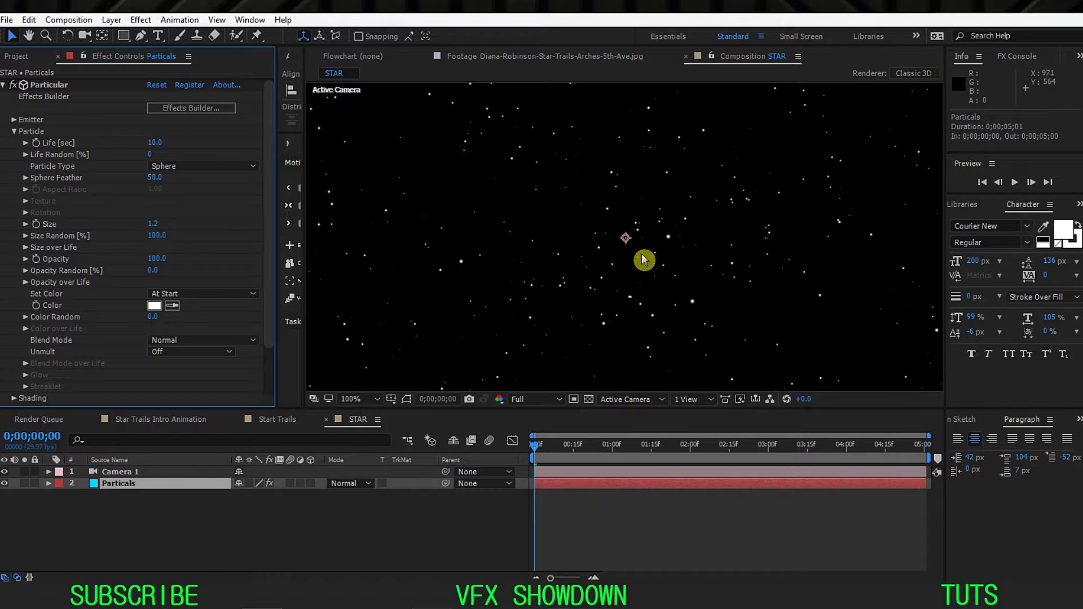
{"action": "left_click", "coordinate": [361, 399]}
{"action": "left_click", "coordinate": [383, 164]}
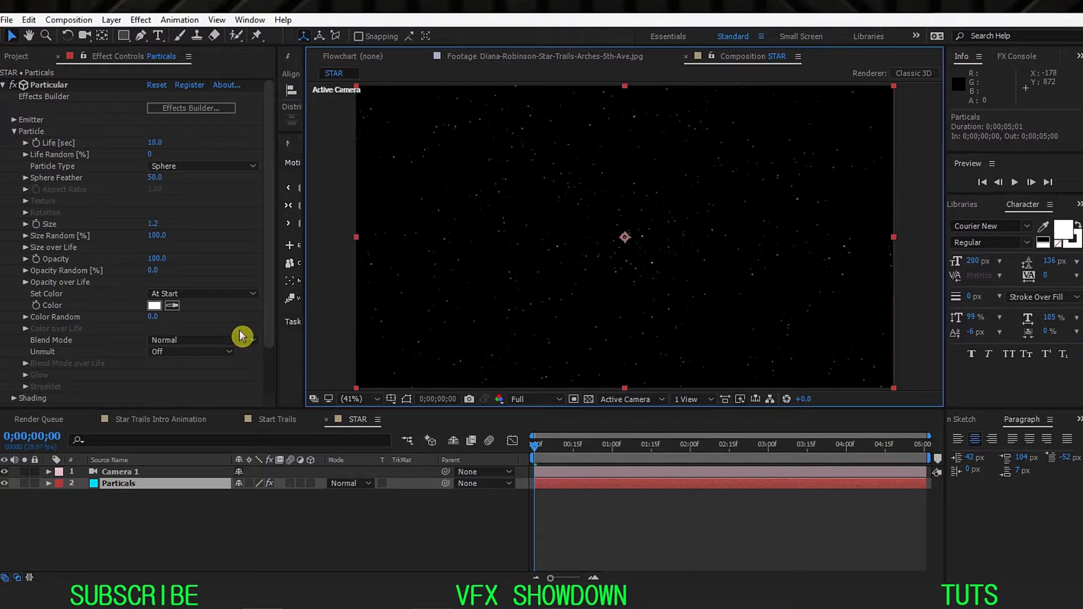
- Find the Echo effect and apply it to the Particals layer
{"action": "left_click", "coordinate": [122, 535]}
{"action": "left_click", "coordinate": [142, 484]}
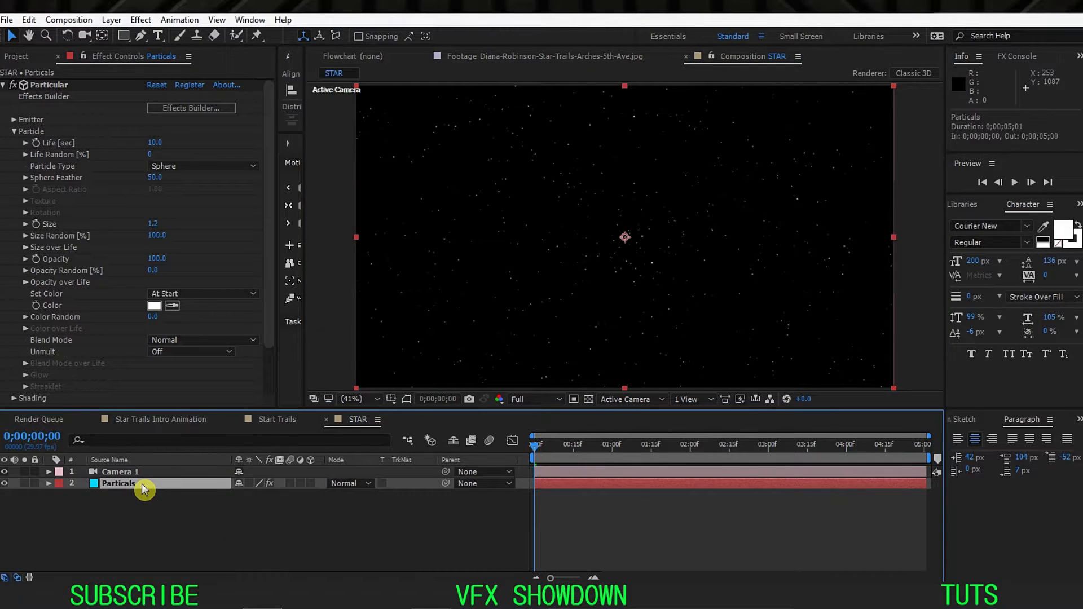
{"action": "left_click", "coordinate": [250, 438]}
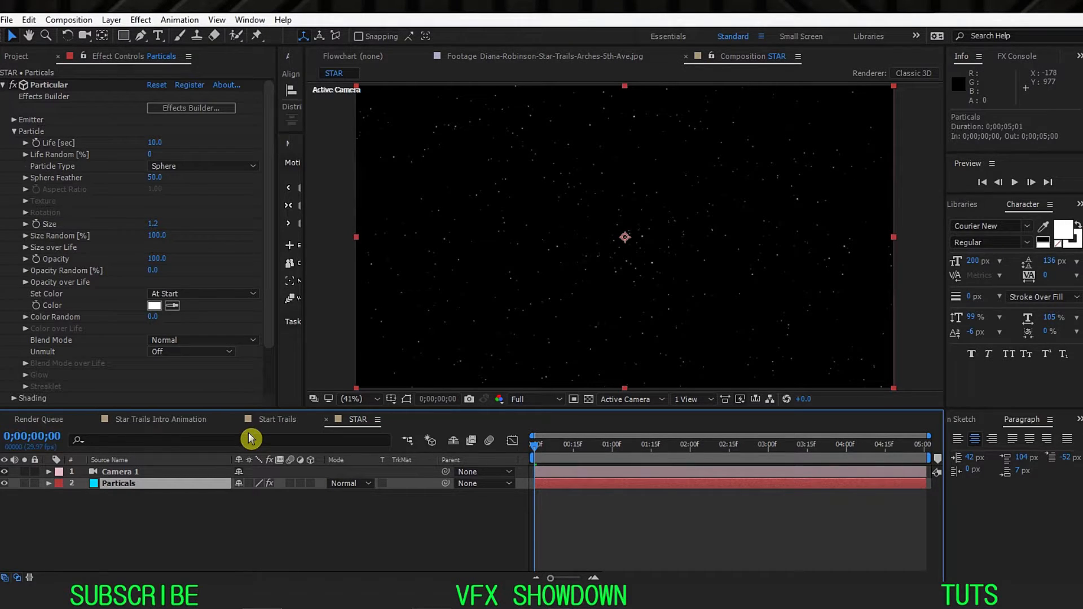
{"action": "left_click", "coordinate": [251, 438]}
{"action": "key", "text": "ctrl+space"}
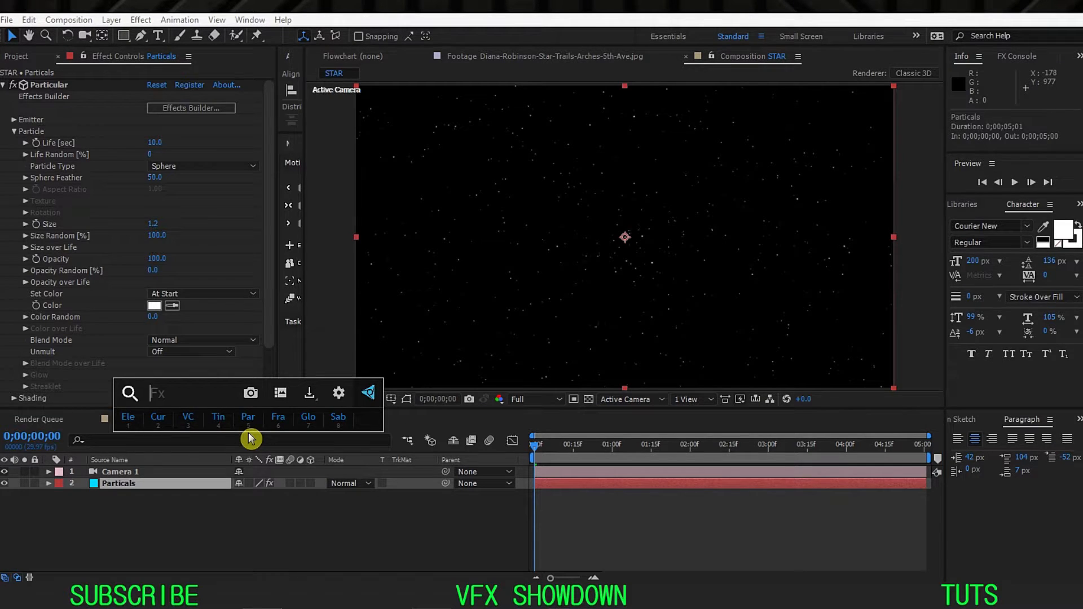
{"action": "type", "text": "ech"}
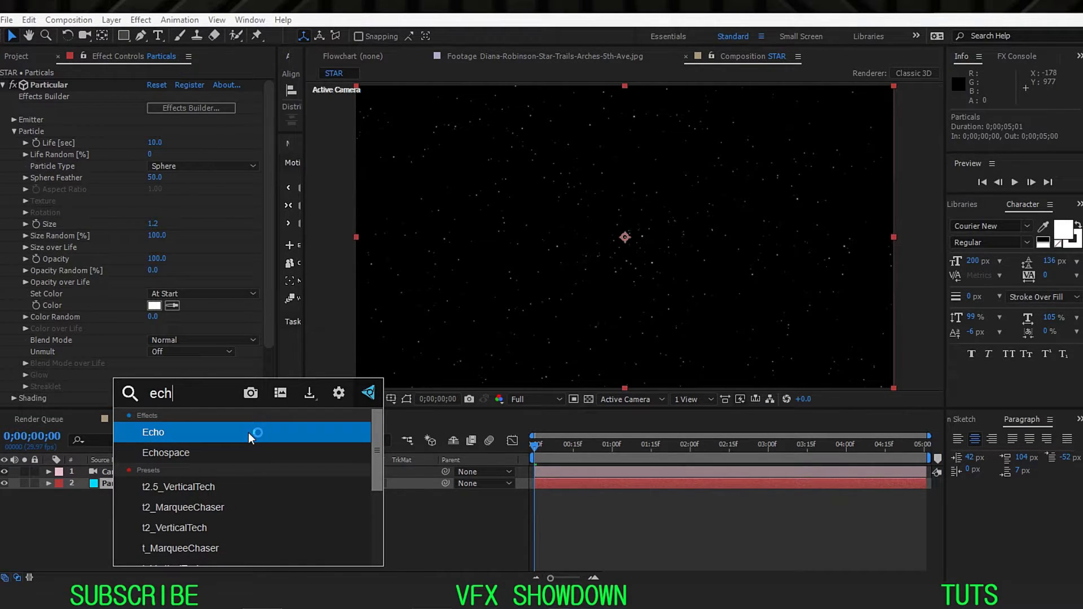
{"action": "left_click", "coordinate": [249, 433]}
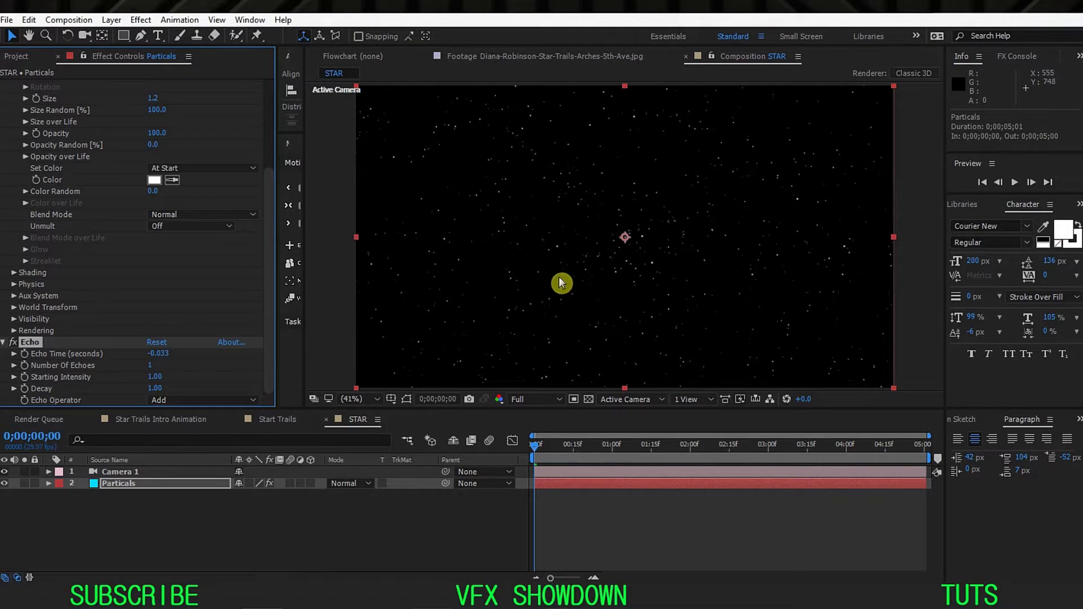
- Go to 0;00;01;17 and examine the echoed stars with the composition fitted in an enlarged viewer
{"action": "scroll", "coordinate": [614, 269], "scroll_direction": "up", "scroll_amount": 1}
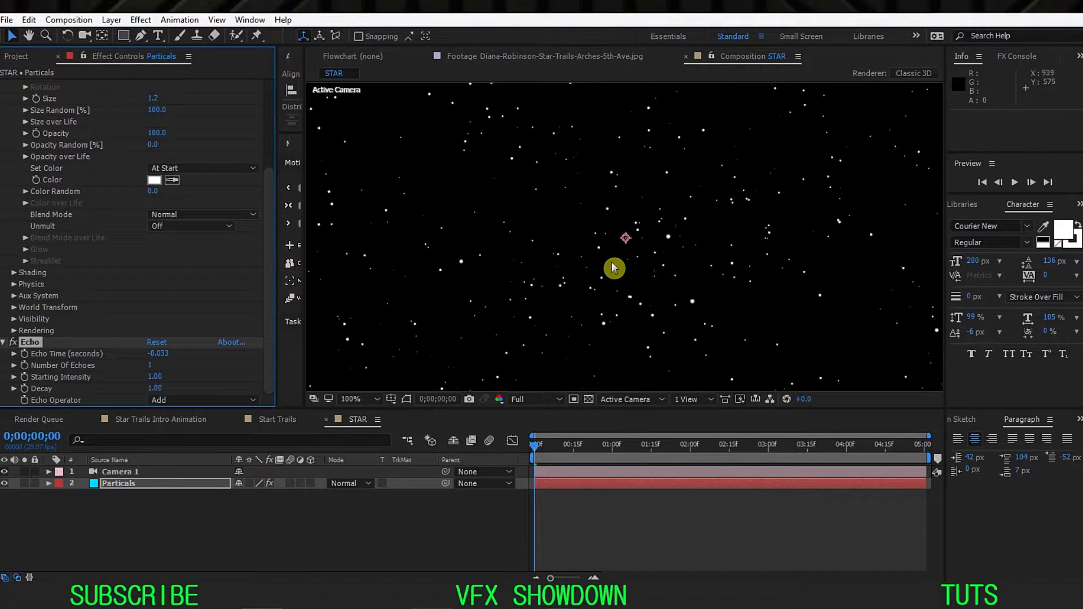
{"action": "scroll", "coordinate": [614, 268], "scroll_direction": "down", "scroll_amount": 2}
{"action": "left_click", "coordinate": [656, 457]}
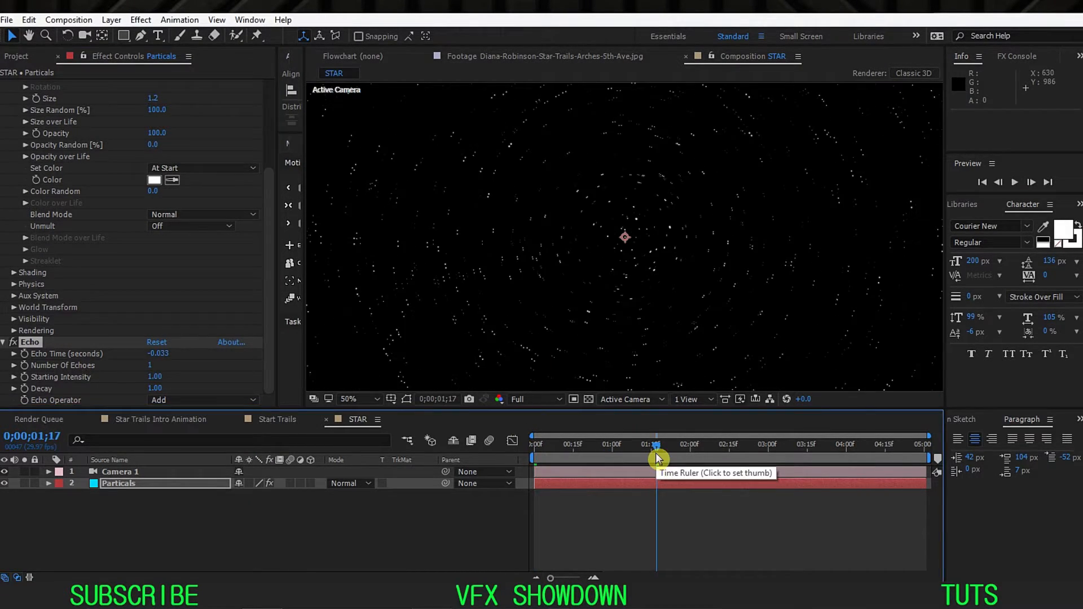
{"action": "left_click", "coordinate": [371, 397]}
{"action": "left_click", "coordinate": [386, 167]}
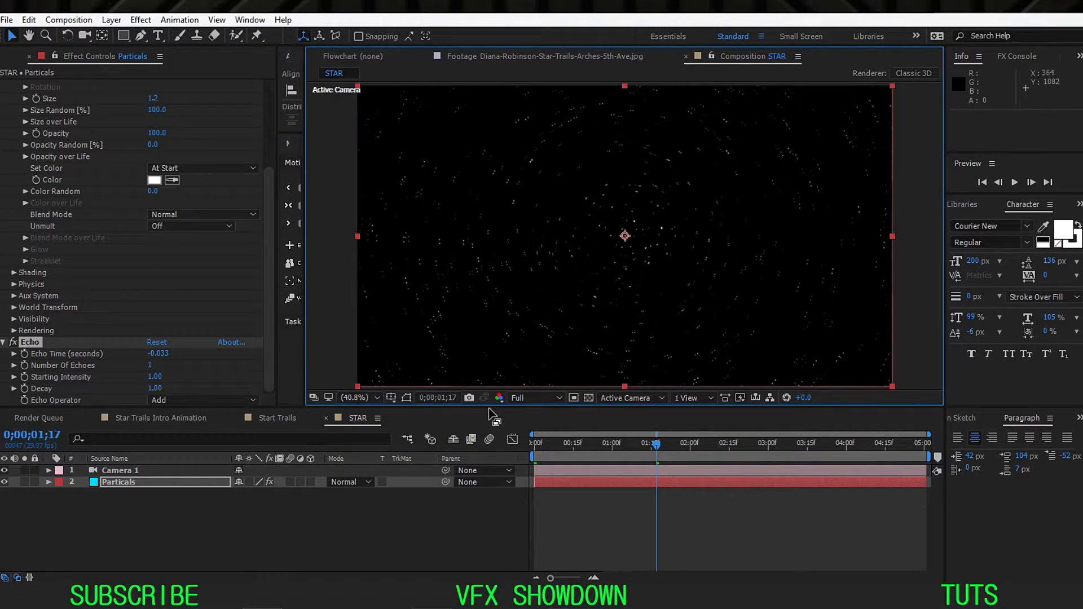
{"action": "left_click_drag", "start_coordinate": [491, 415], "coordinate": [495, 476]}
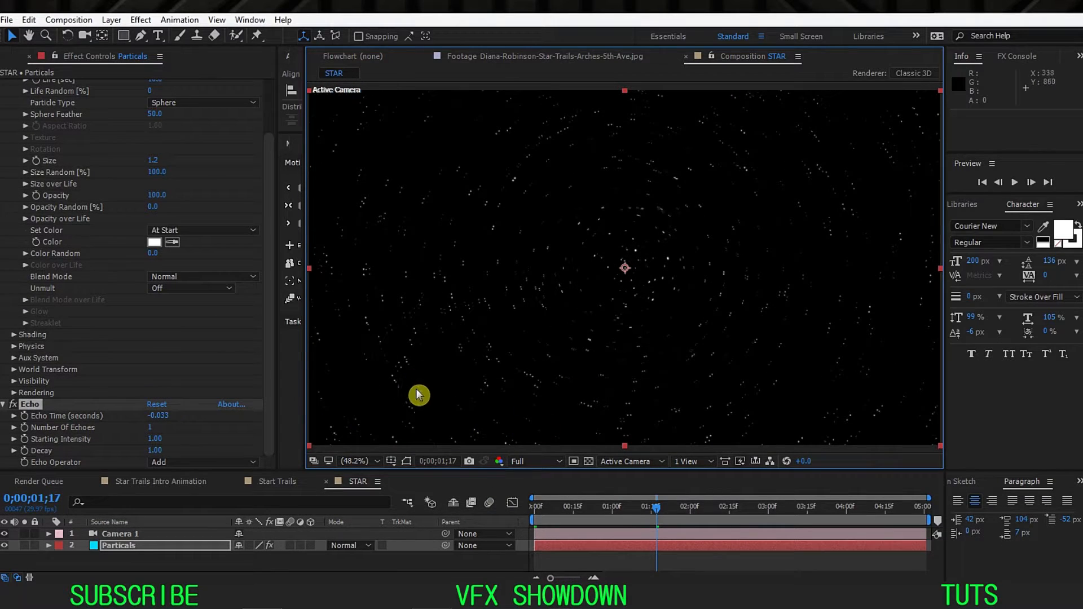
{"action": "scroll", "coordinate": [36, 259], "scroll_direction": "up", "scroll_amount": 3}
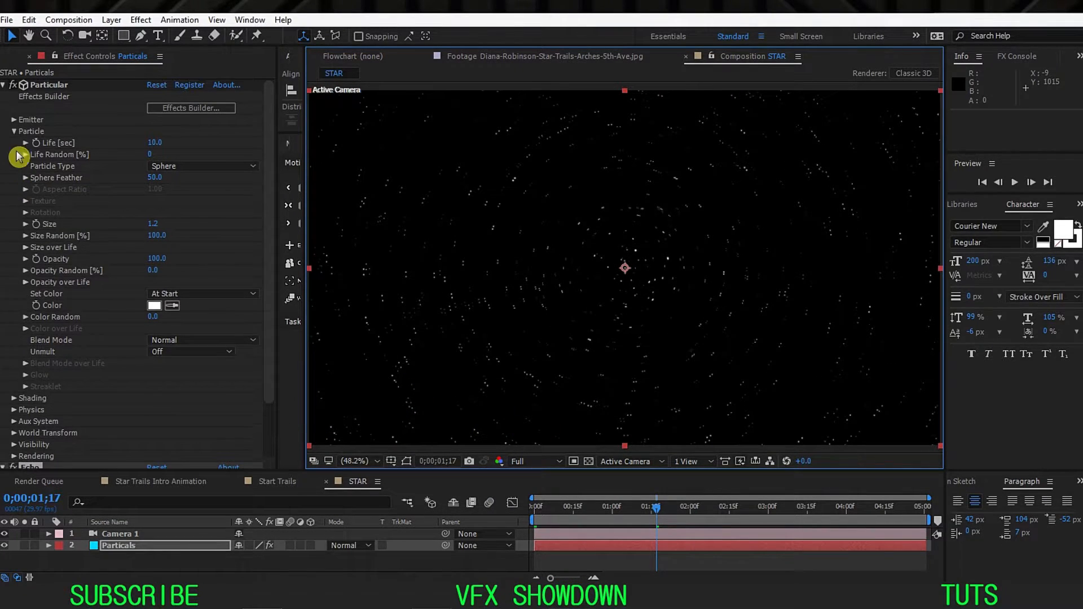
- Set Echo Time to -0.020 seconds, examine the echoed stars at 200% magnification and fit the composition in the viewer
{"action": "left_click", "coordinate": [2, 85]}
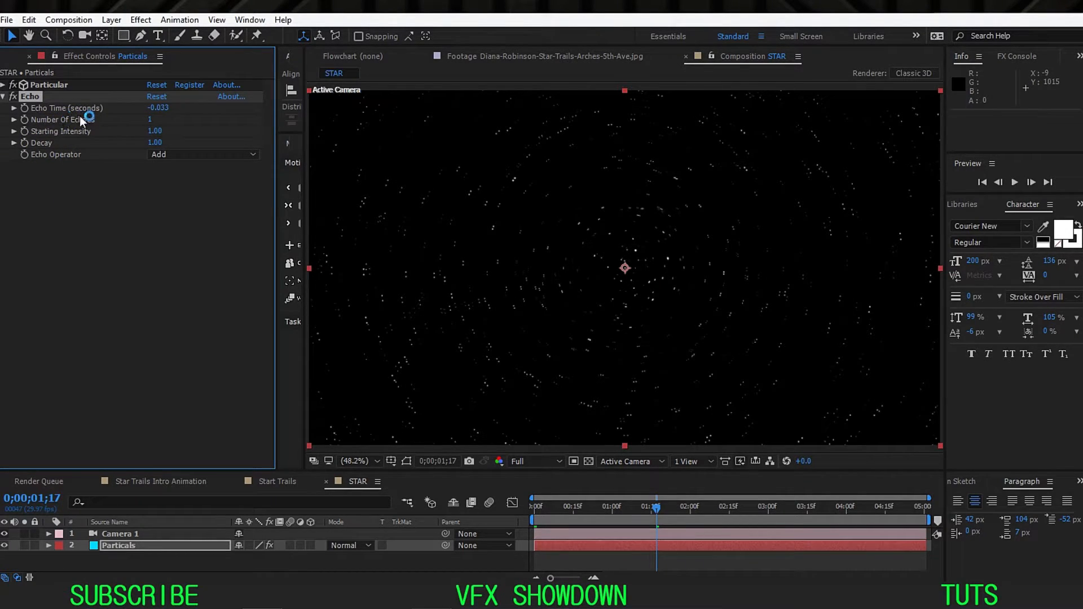
{"action": "left_click", "coordinate": [158, 108]}
{"action": "left_click", "coordinate": [192, 203]}
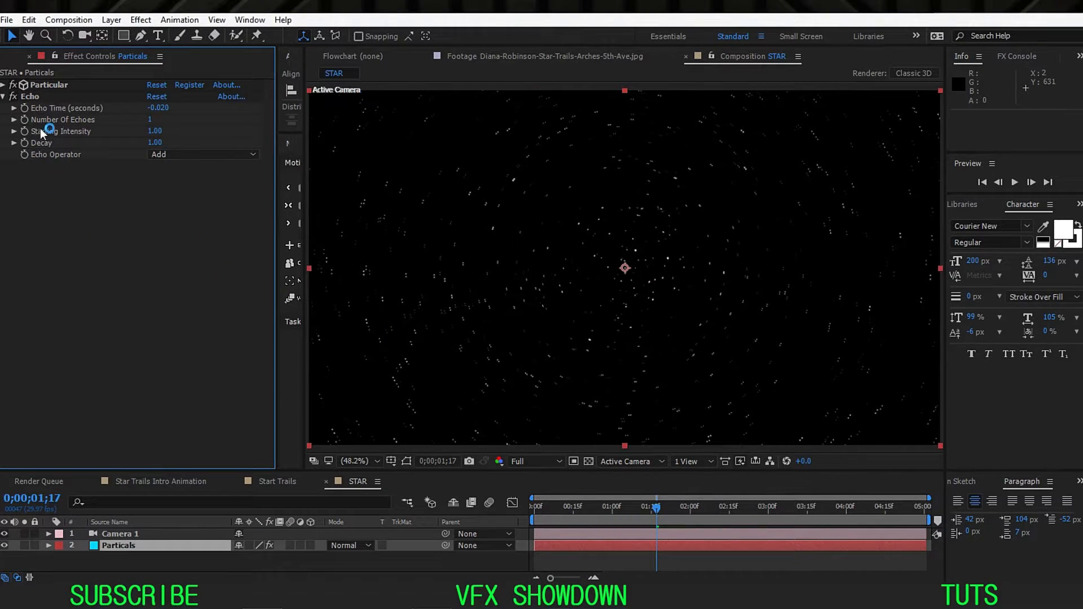
{"action": "key", "text": "slash"}
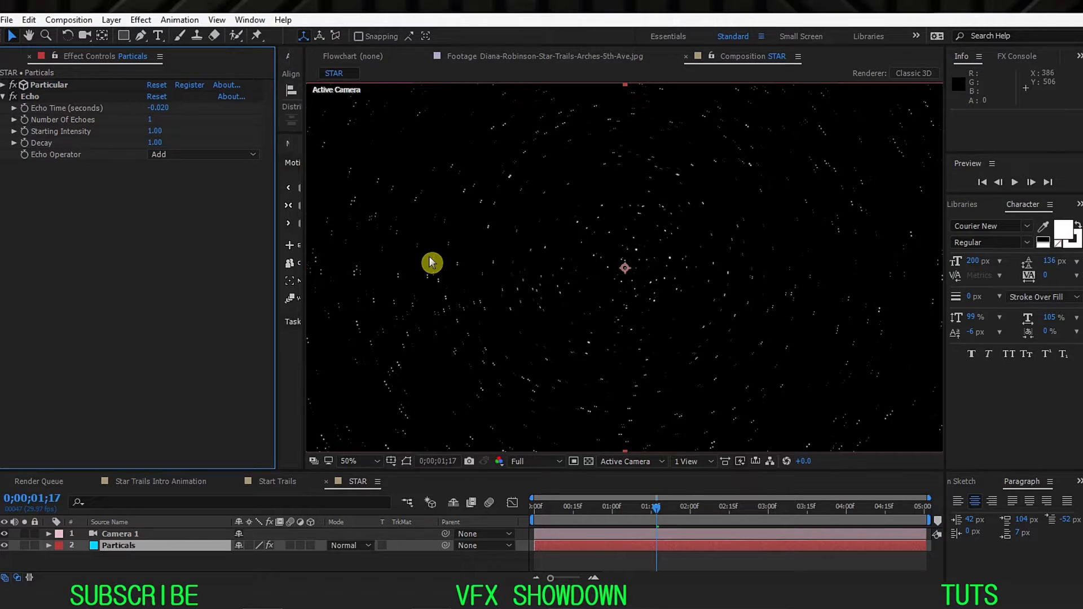
{"action": "scroll", "coordinate": [468, 247], "scroll_direction": "up", "scroll_amount": 1}
{"action": "key", "text": "space"}
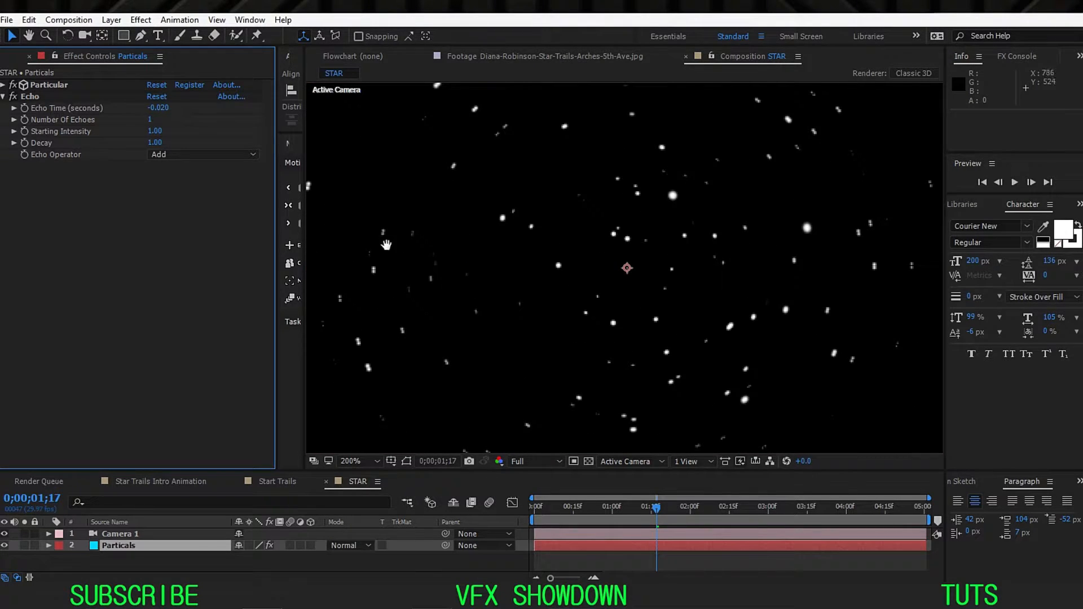
{"action": "left_click_drag", "start_coordinate": [373, 241], "coordinate": [517, 290]}
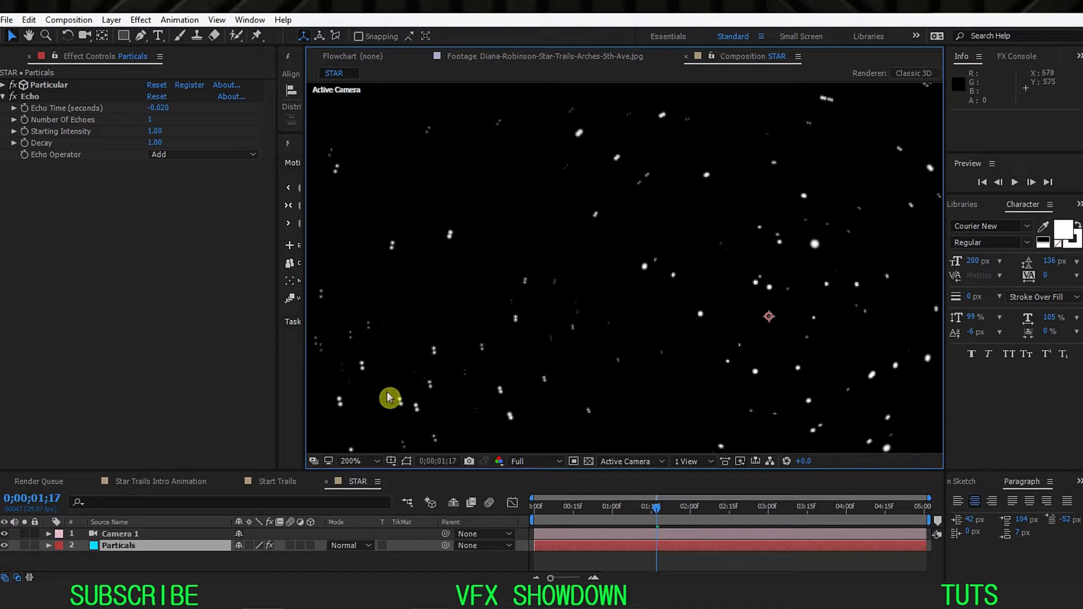
{"action": "left_click", "coordinate": [374, 467]}
{"action": "left_click", "coordinate": [378, 231]}
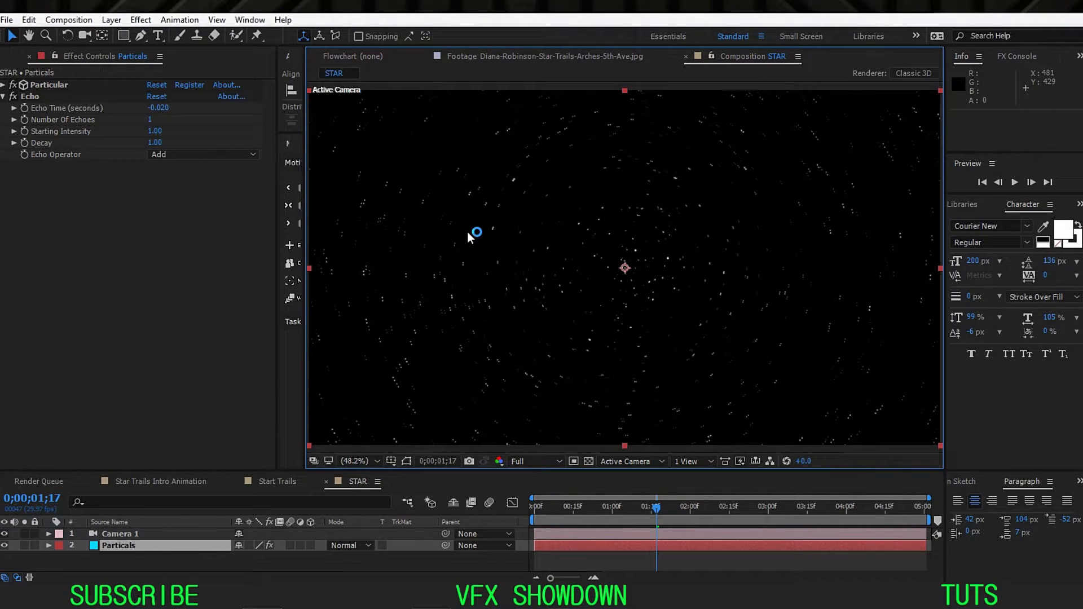
- Set the Echo effect's Number Of Echoes to 60, enlarge the timeline area and fit the composition in the viewer
{"action": "left_click", "coordinate": [150, 119]}
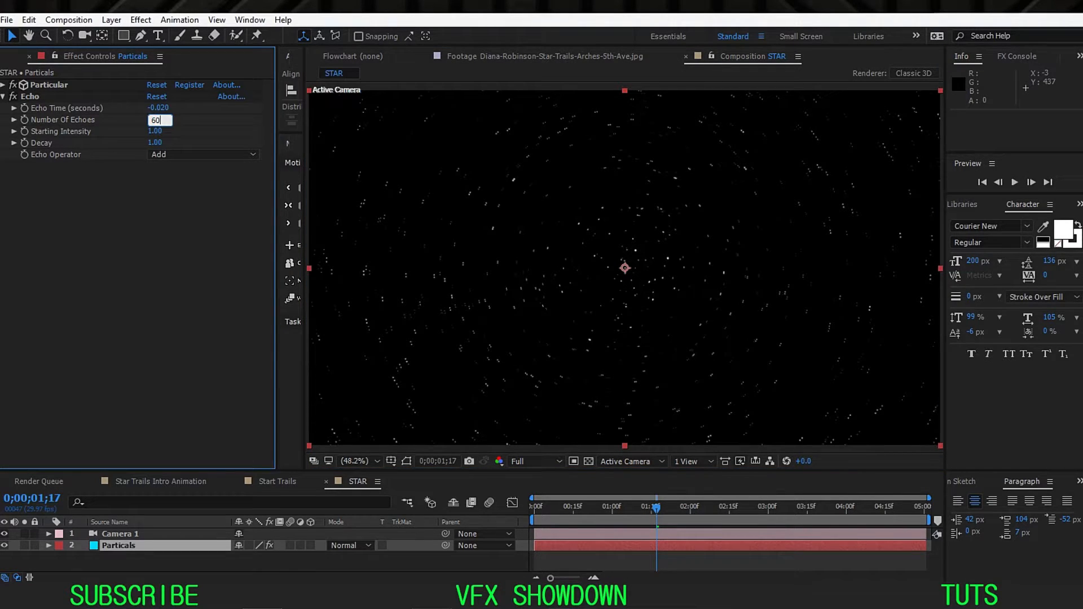
{"action": "key", "text": "Return"}
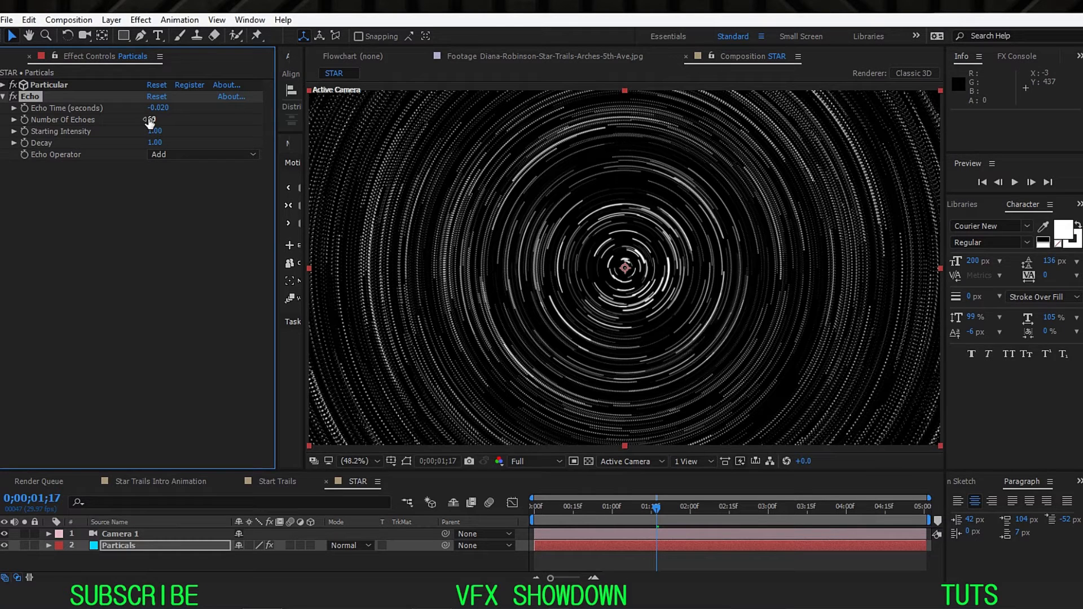
{"action": "left_click_drag", "start_coordinate": [390, 471], "coordinate": [437, 431]}
{"action": "left_click", "coordinate": [375, 453]}
{"action": "left_click", "coordinate": [378, 222]}
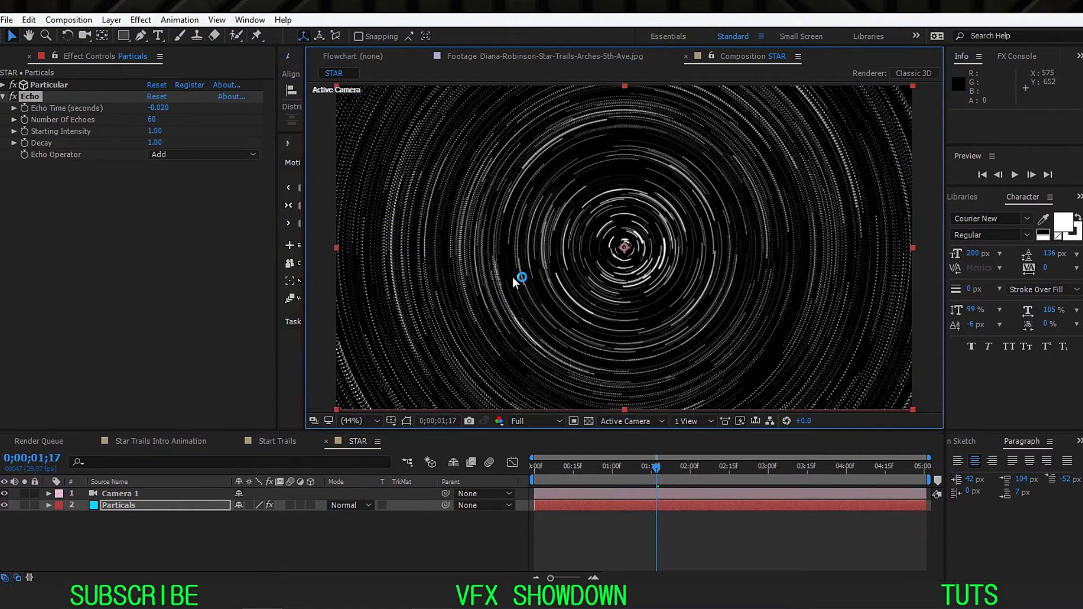
{"action": "key", "text": "comma"}
{"action": "key", "text": "comma"}
{"action": "left_click", "coordinate": [434, 282]}
{"action": "left_click", "coordinate": [361, 421]}
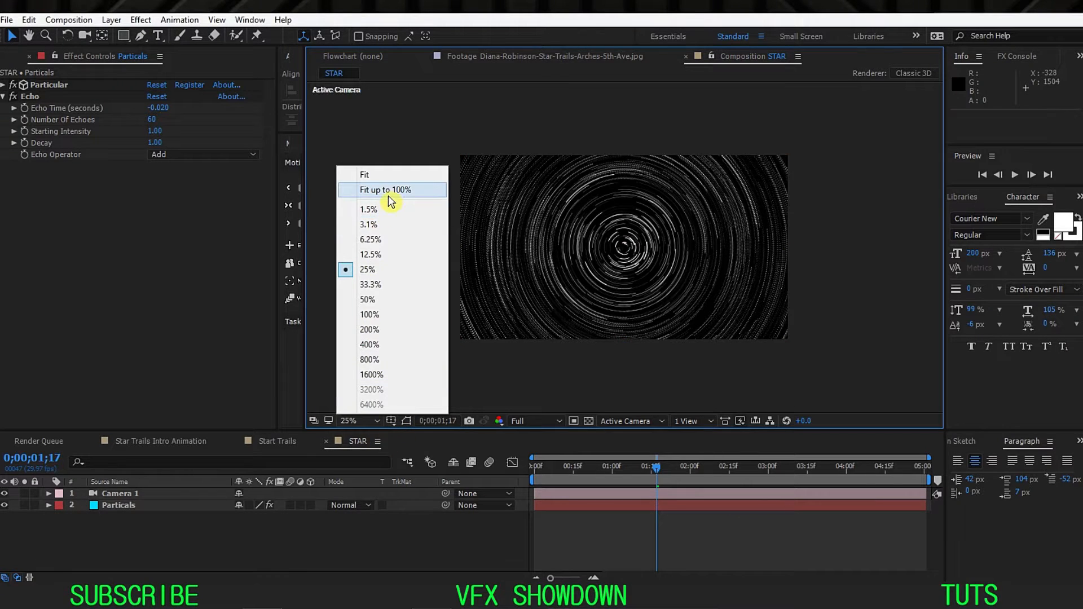
{"action": "left_click", "coordinate": [373, 192]}
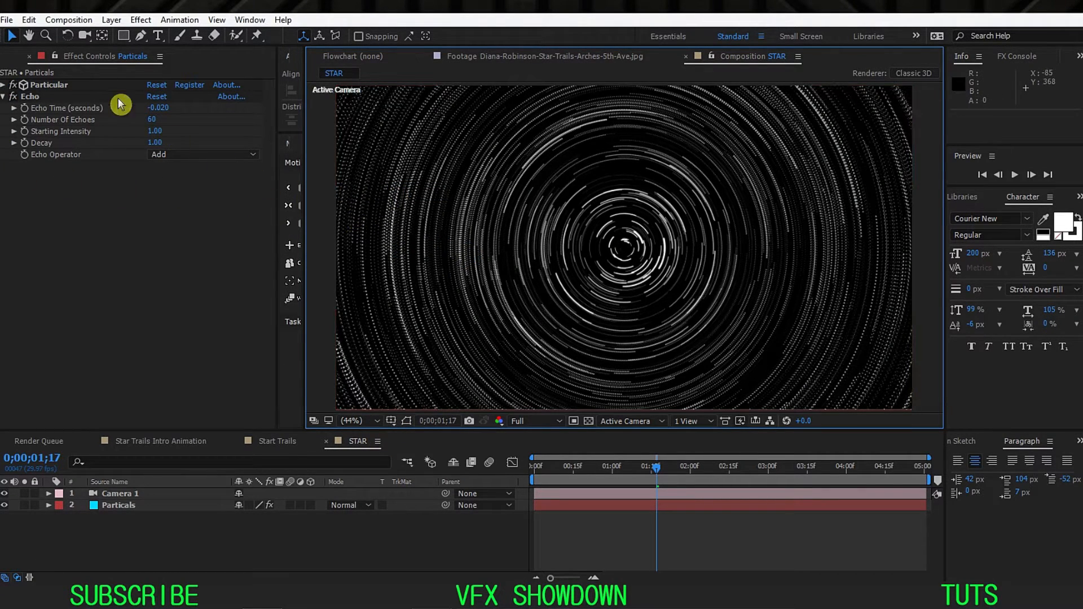
- Open the reference photo Diana-Robinson-Star-Trails-Arches-5th-Ave.jpg from the project and examine its star trails up close
{"action": "left_click", "coordinate": [15, 60]}
{"action": "left_click", "coordinate": [72, 206]}
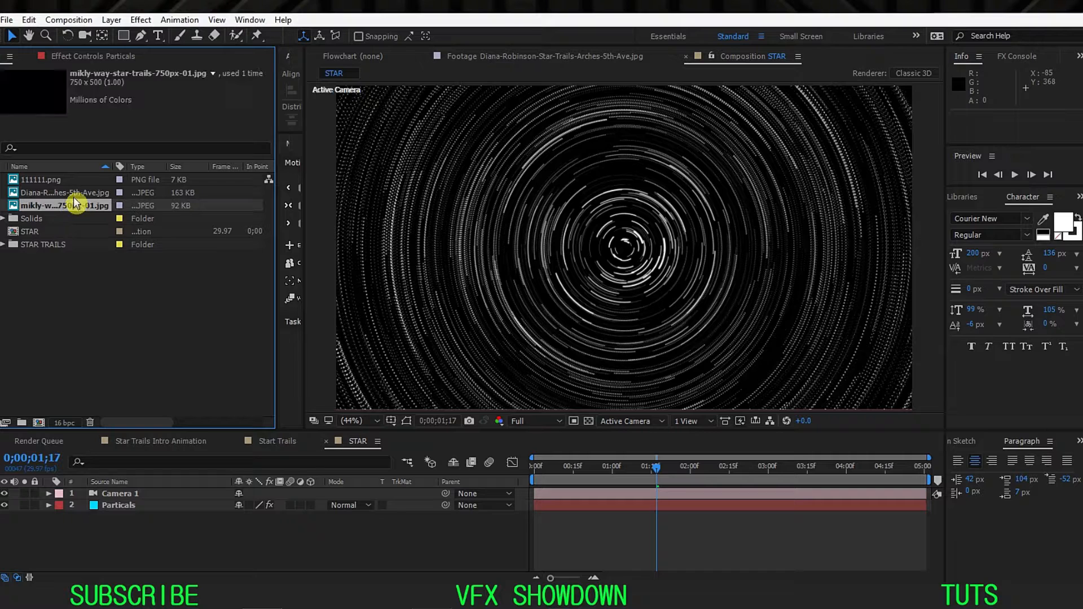
{"action": "left_click", "coordinate": [78, 193]}
{"action": "double_click", "coordinate": [74, 196]}
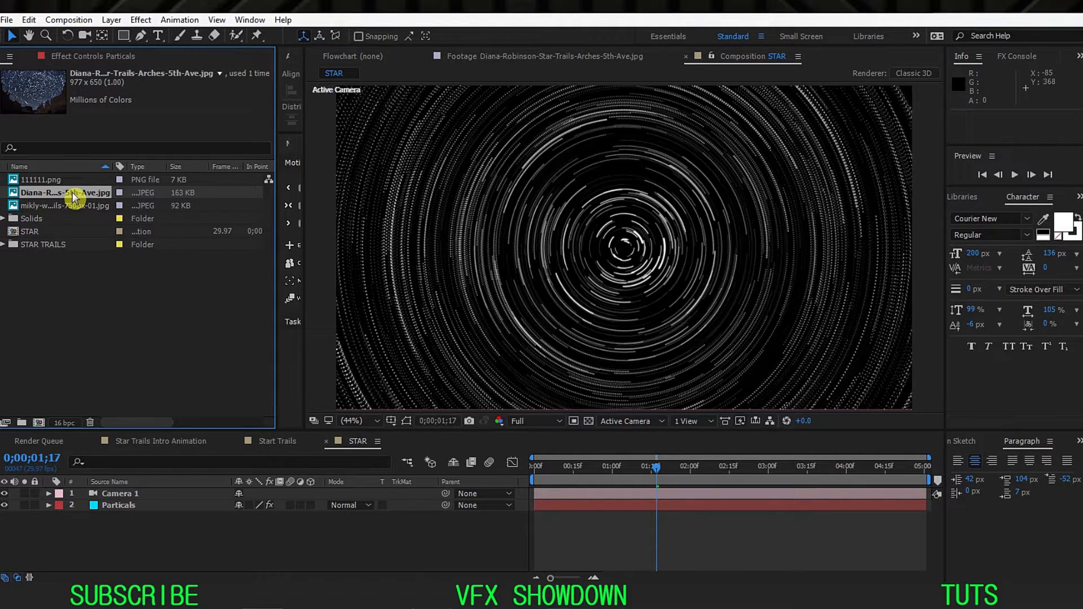
{"action": "double_click", "coordinate": [73, 196]}
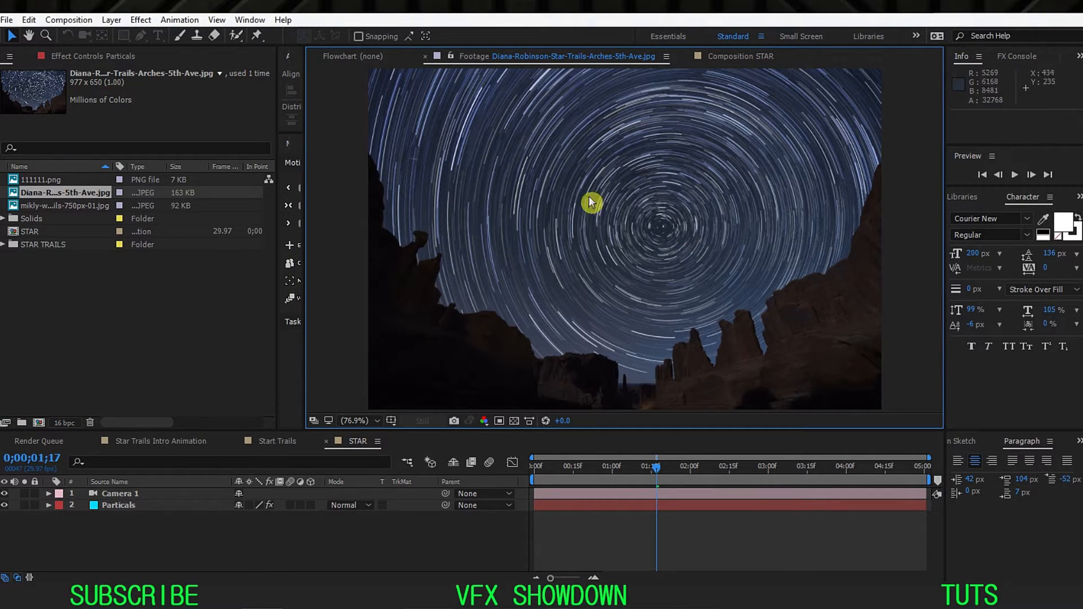
{"action": "scroll", "coordinate": [540, 155], "scroll_direction": "up", "scroll_amount": 1}
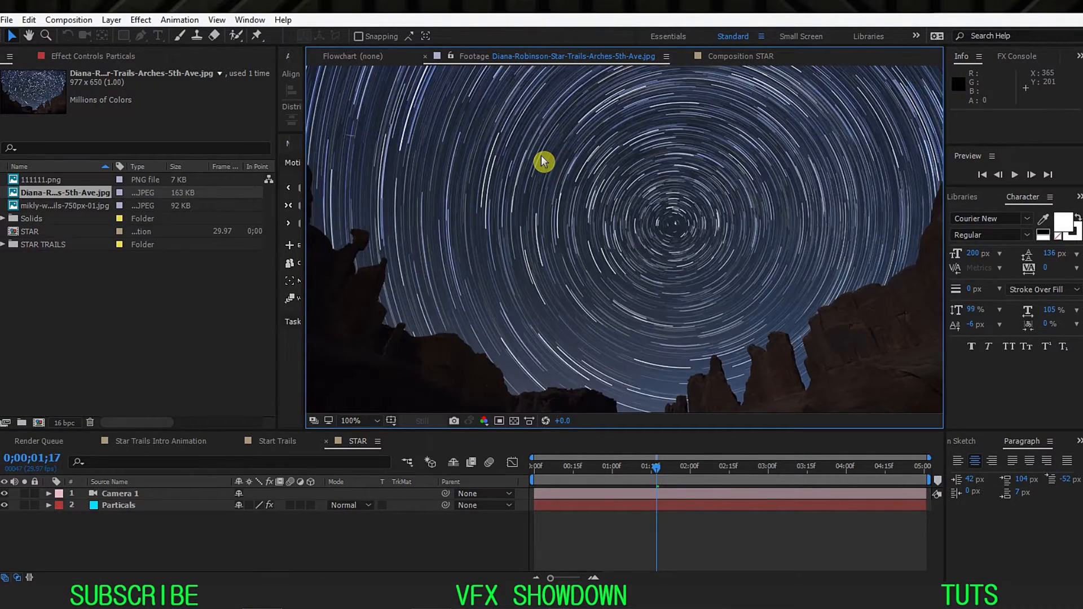
{"action": "left_click_drag", "start_coordinate": [541, 155], "coordinate": [553, 210]}
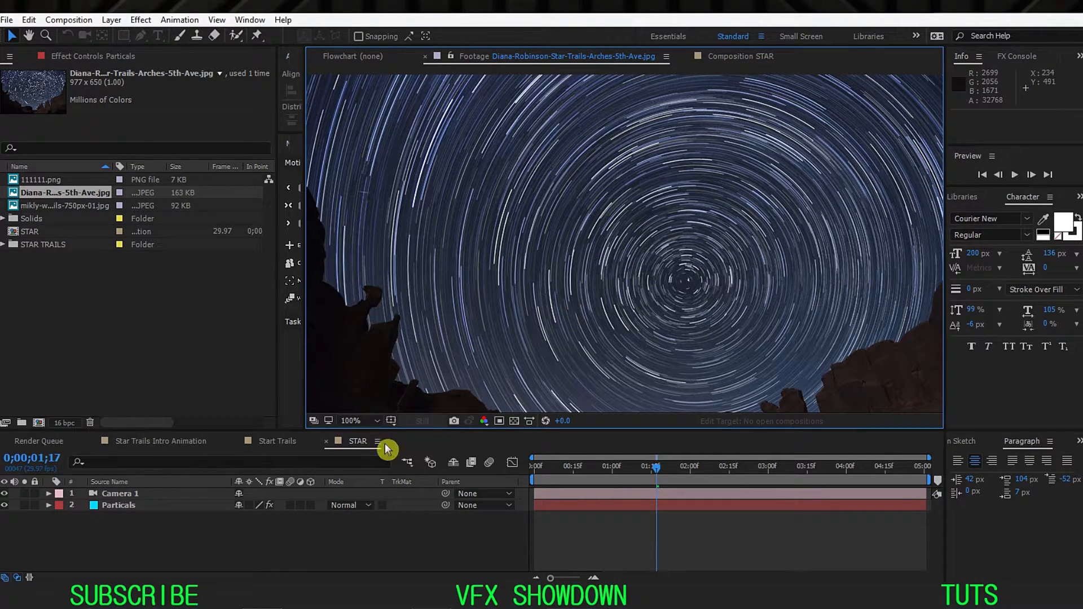
{"action": "left_click", "coordinate": [367, 421]}
{"action": "left_click", "coordinate": [398, 191]}
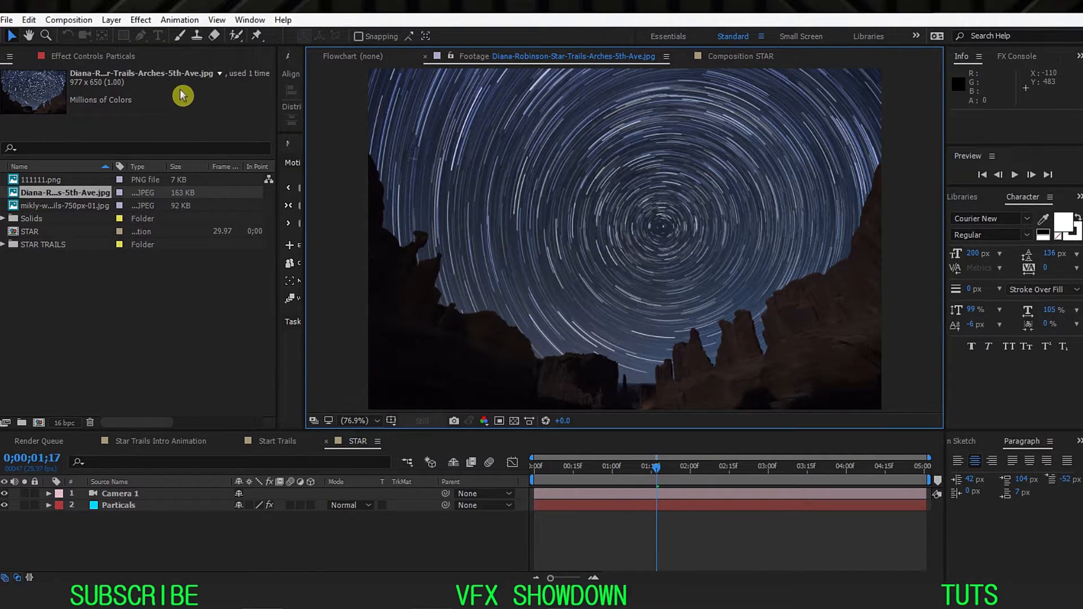
- Compare the STAR composition with Start Trails and the reference photo, and close the photo's viewer
{"action": "left_click", "coordinate": [278, 442]}
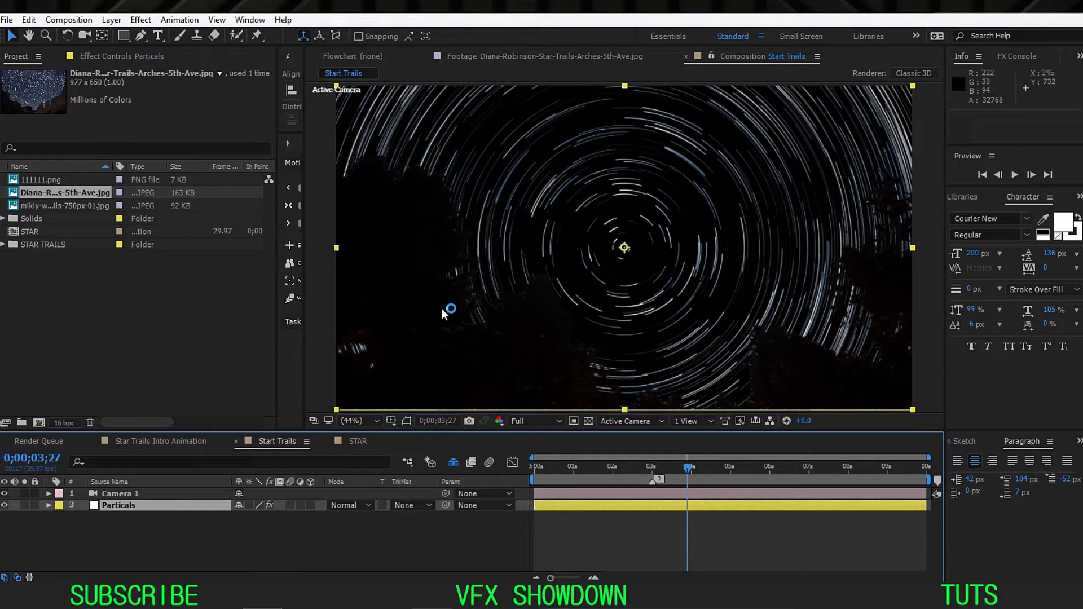
{"action": "left_click", "coordinate": [356, 446]}
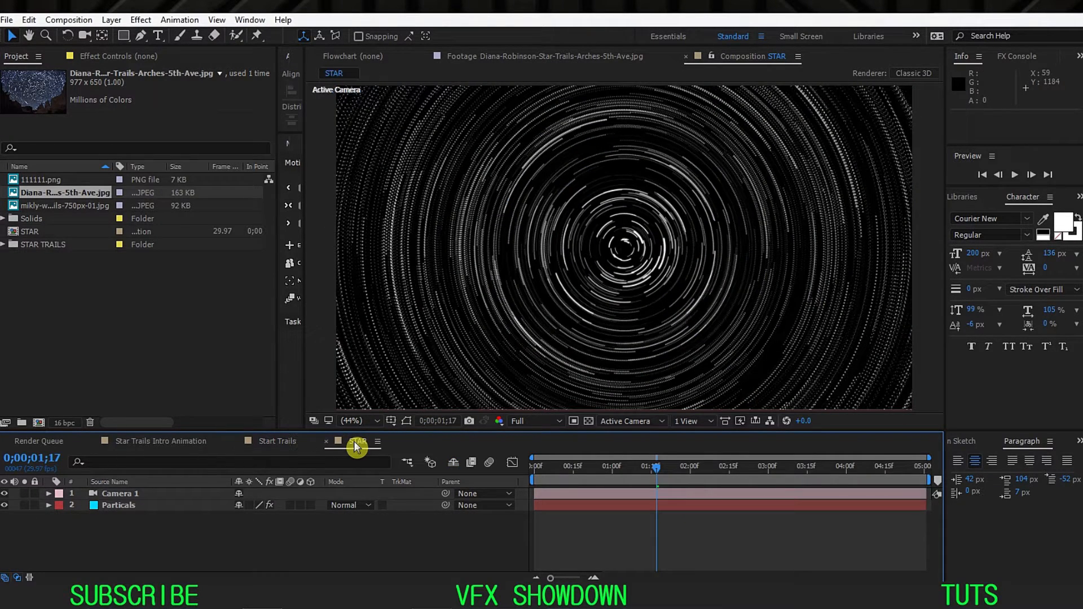
{"action": "left_click", "coordinate": [299, 442]}
{"action": "left_click", "coordinate": [362, 444]}
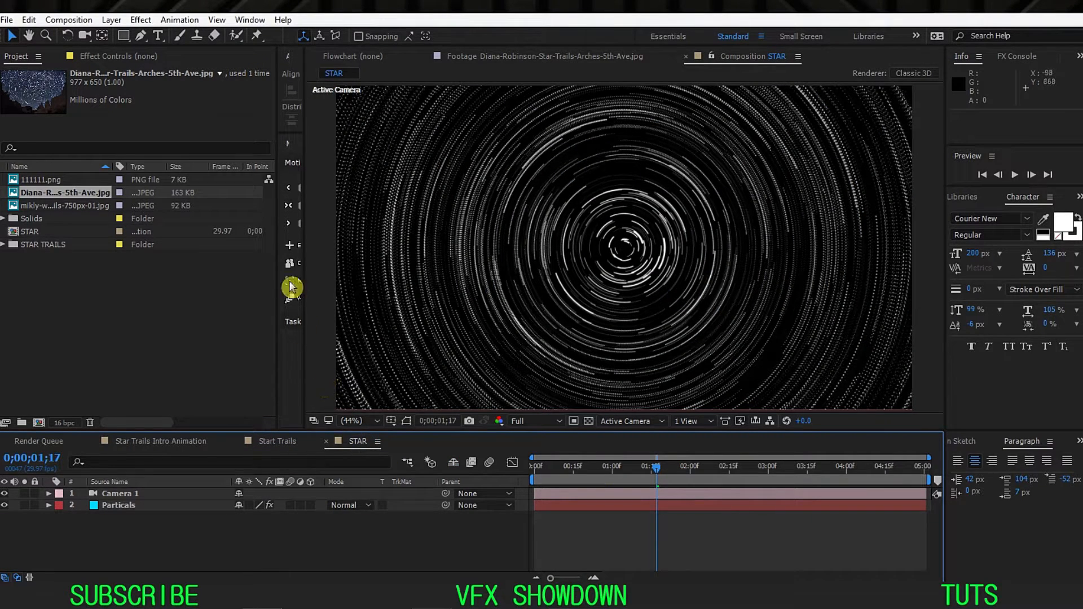
{"action": "left_click", "coordinate": [567, 57]}
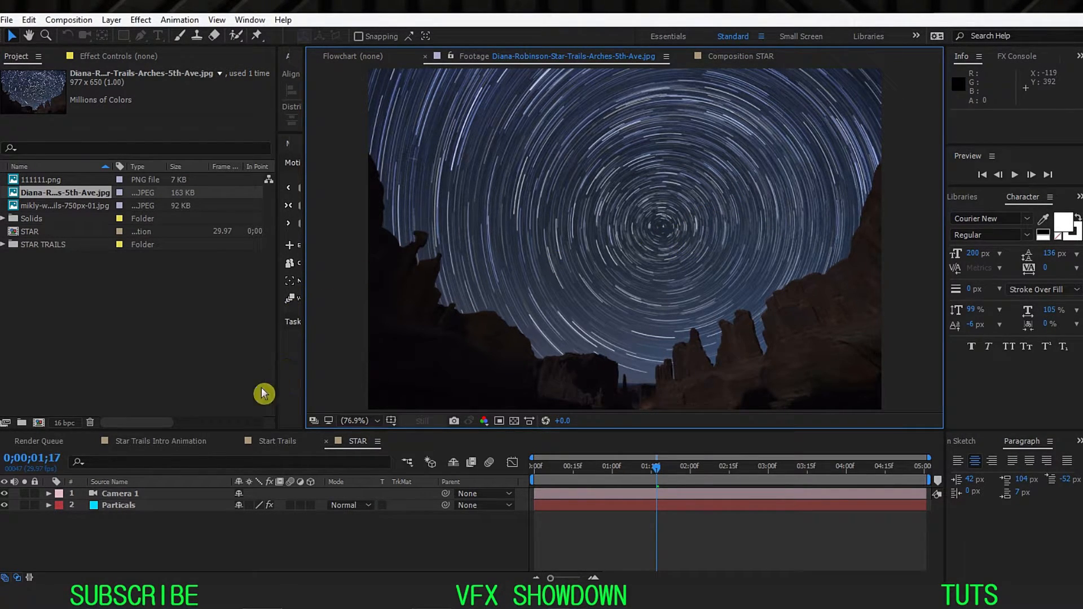
{"action": "left_click", "coordinate": [424, 56]}
{"action": "left_click", "coordinate": [152, 221]}
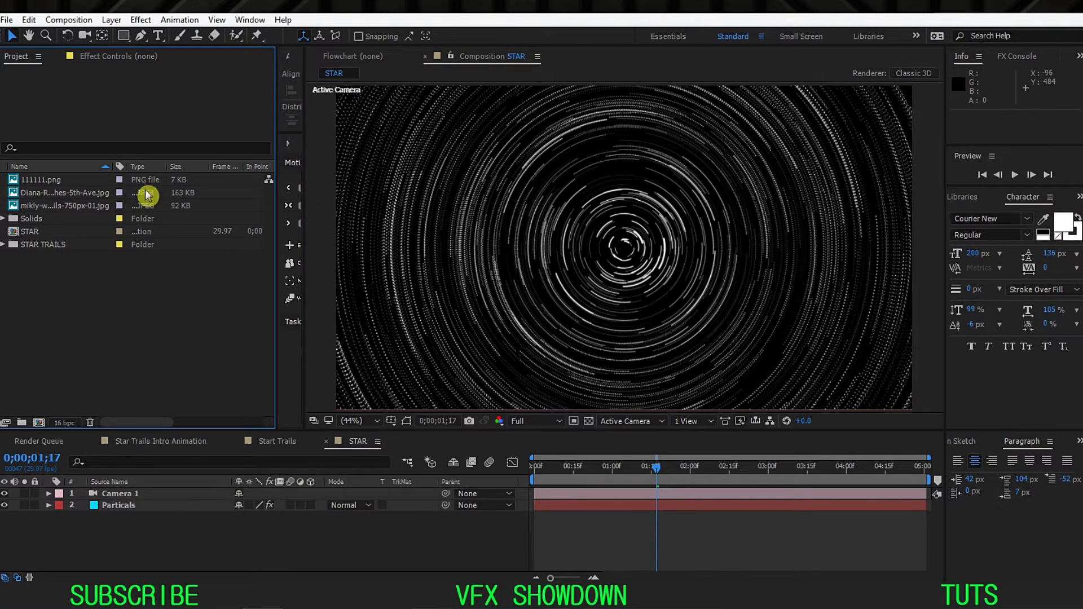
- Set the Echo effect's Decay to 0.97 on the Particals layer and examine the fading trails
{"action": "left_click", "coordinate": [133, 58]}
{"action": "left_click", "coordinate": [144, 505]}
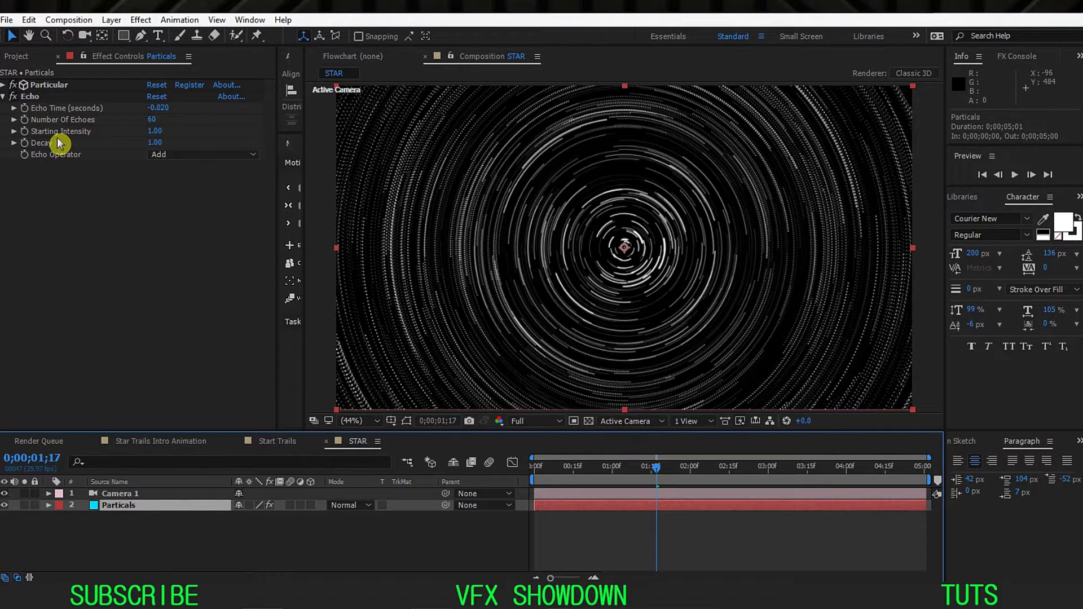
{"action": "left_click", "coordinate": [154, 142]}
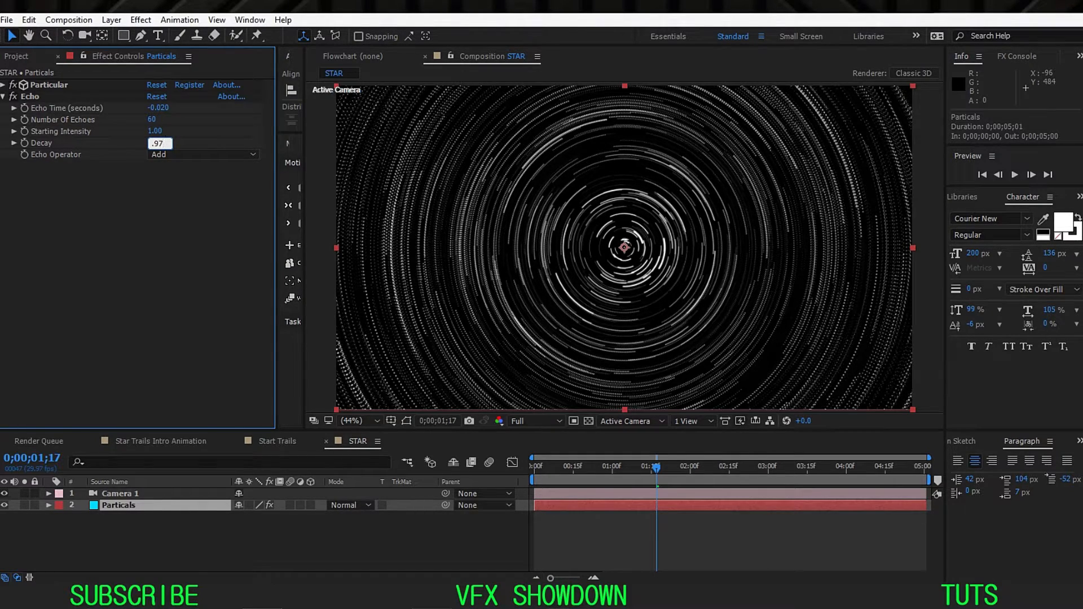
{"action": "key", "text": "Return"}
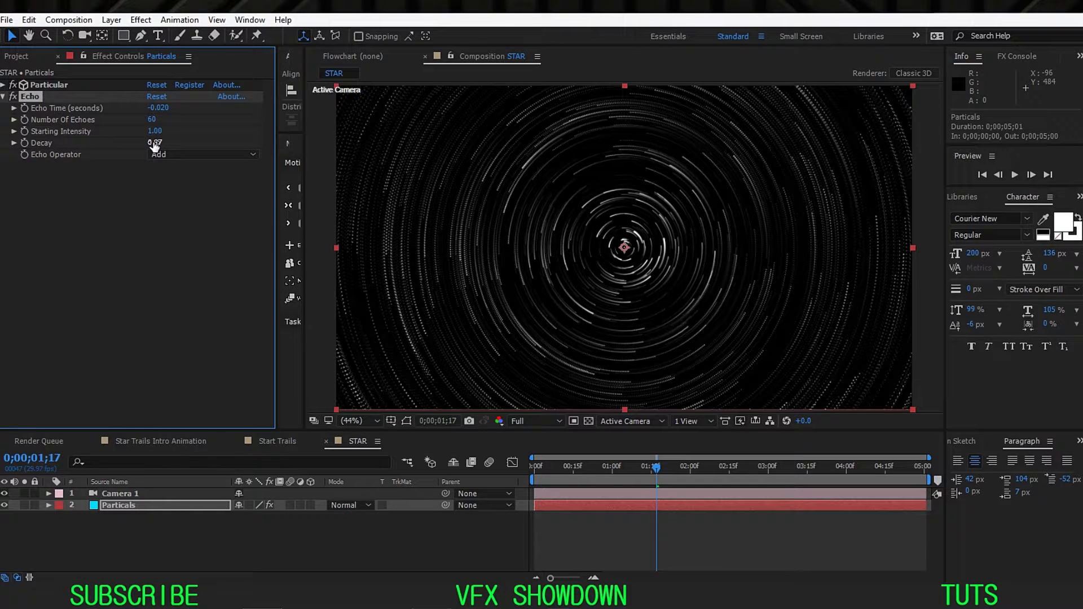
{"action": "scroll", "coordinate": [513, 269], "scroll_direction": "up", "scroll_amount": 2}
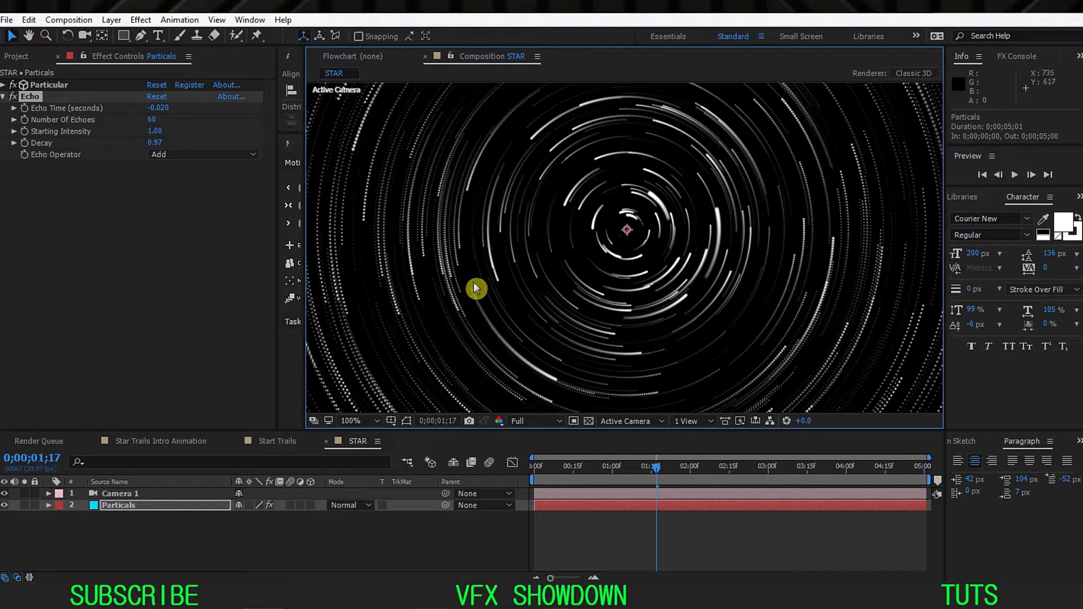
{"action": "left_click", "coordinate": [355, 421]}
{"action": "left_click", "coordinate": [396, 192]}
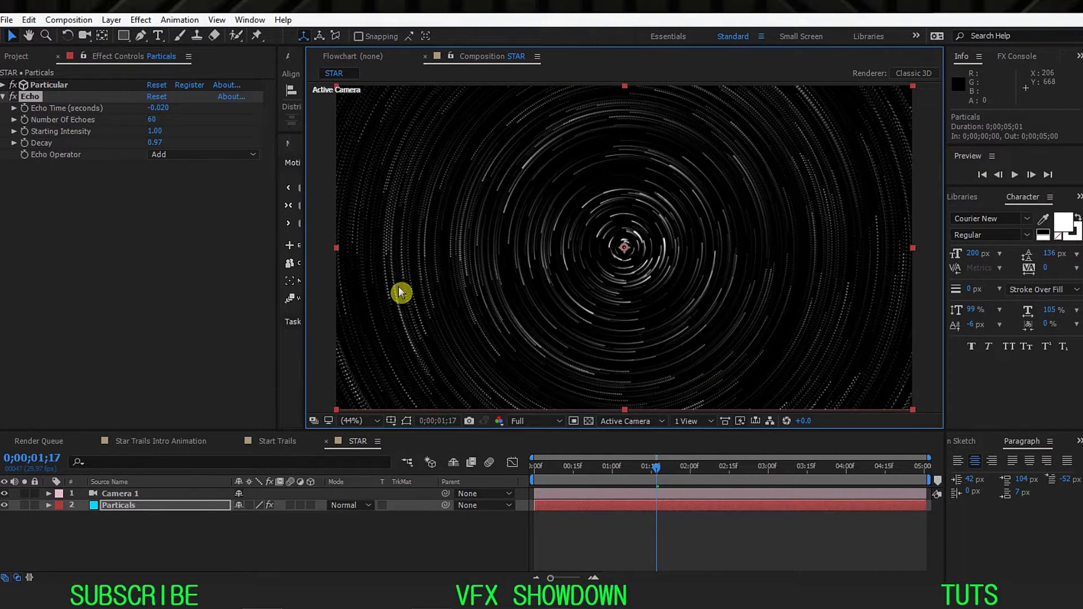
- Examine the dotted outer trails at 100% magnification and check Camera 1's keyframed Z Rotation
{"action": "scroll", "coordinate": [399, 285], "scroll_direction": "up", "scroll_amount": 1}
{"action": "left_click_drag", "start_coordinate": [374, 282], "coordinate": [418, 276]}
{"action": "scroll", "coordinate": [419, 279], "scroll_direction": "up", "scroll_amount": 2}
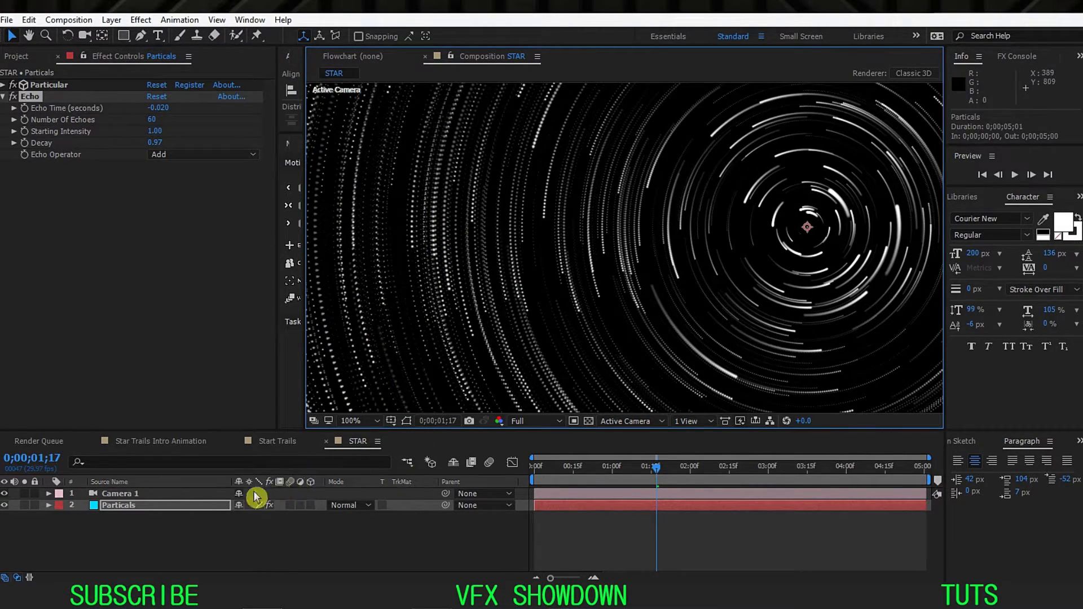
{"action": "left_click", "coordinate": [197, 502]}
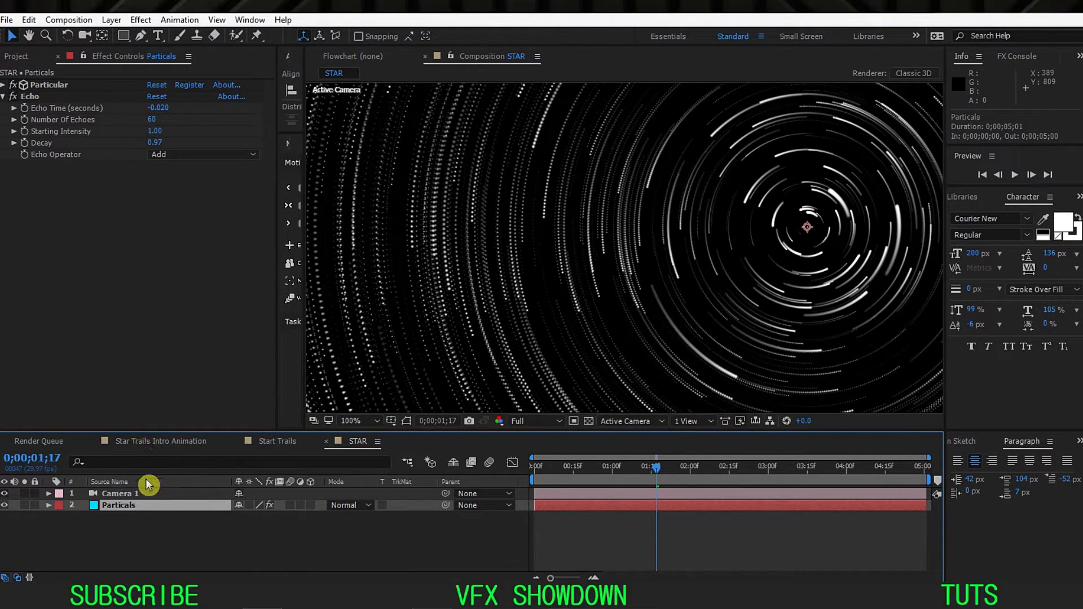
{"action": "left_click", "coordinate": [155, 495]}
{"action": "key", "text": "u"}
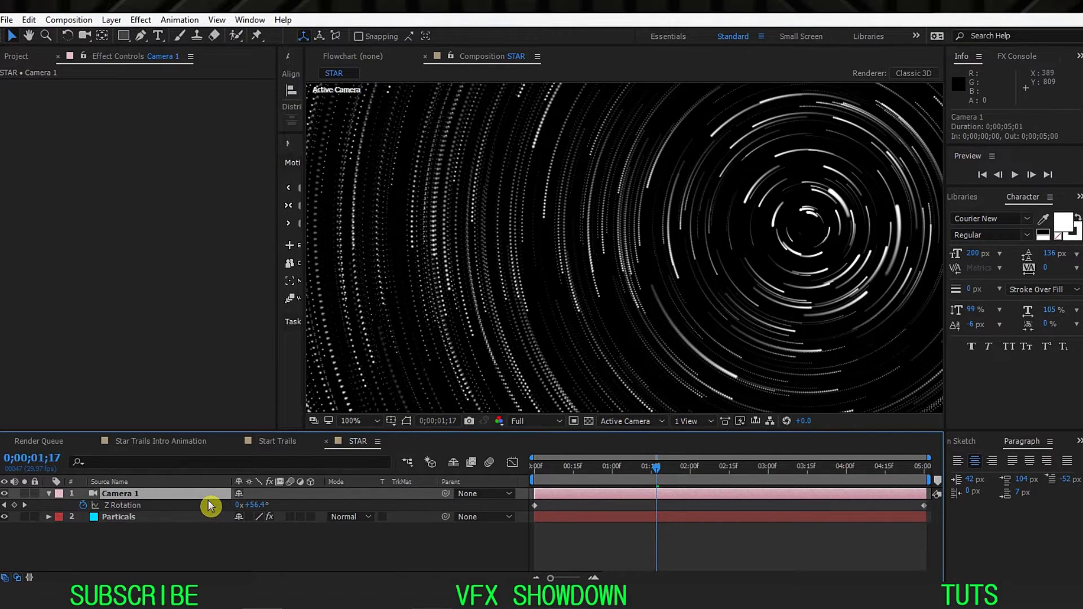
{"action": "key", "text": "u"}
{"action": "left_click", "coordinate": [208, 506]}
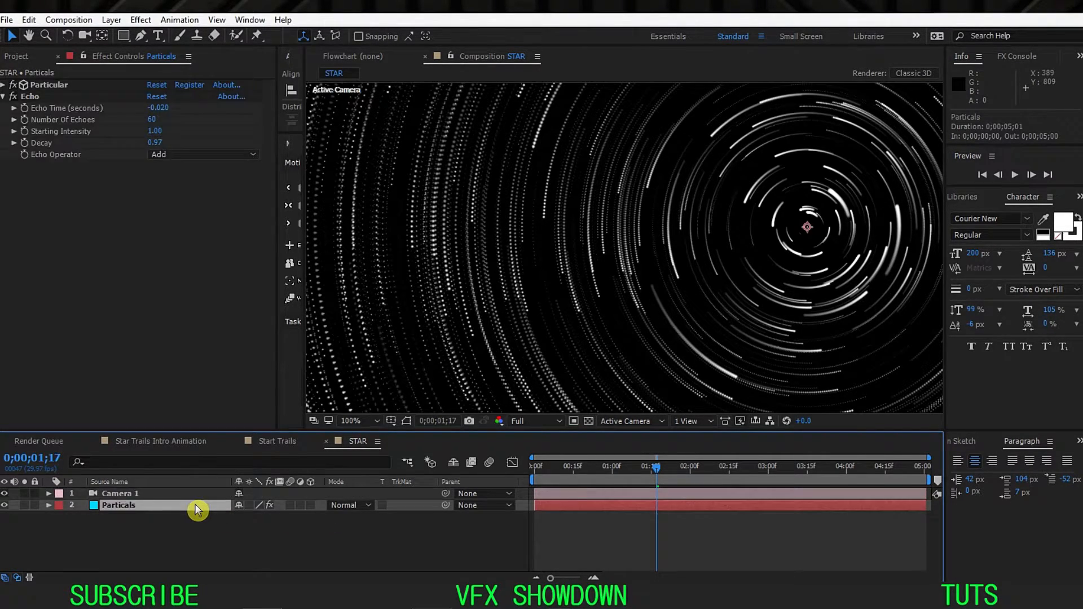
- Try 80 echoes in the Particals layer's Echo effect and set the number back to 60
{"action": "left_click", "coordinate": [151, 121]}
{"action": "type", "text": "8"}
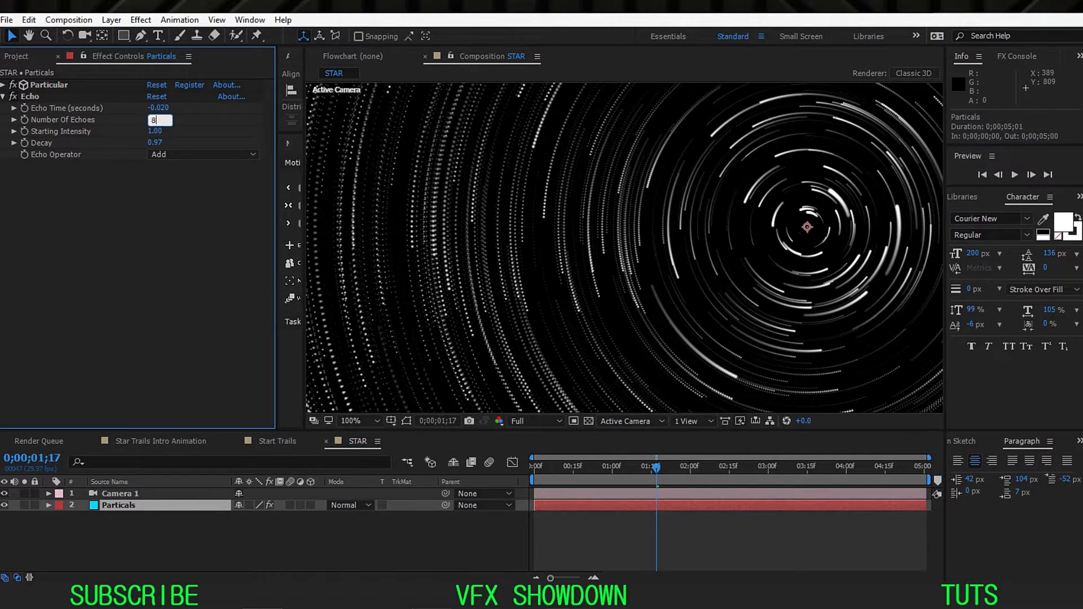
{"action": "type", "text": "0"}
{"action": "key", "text": "Return"}
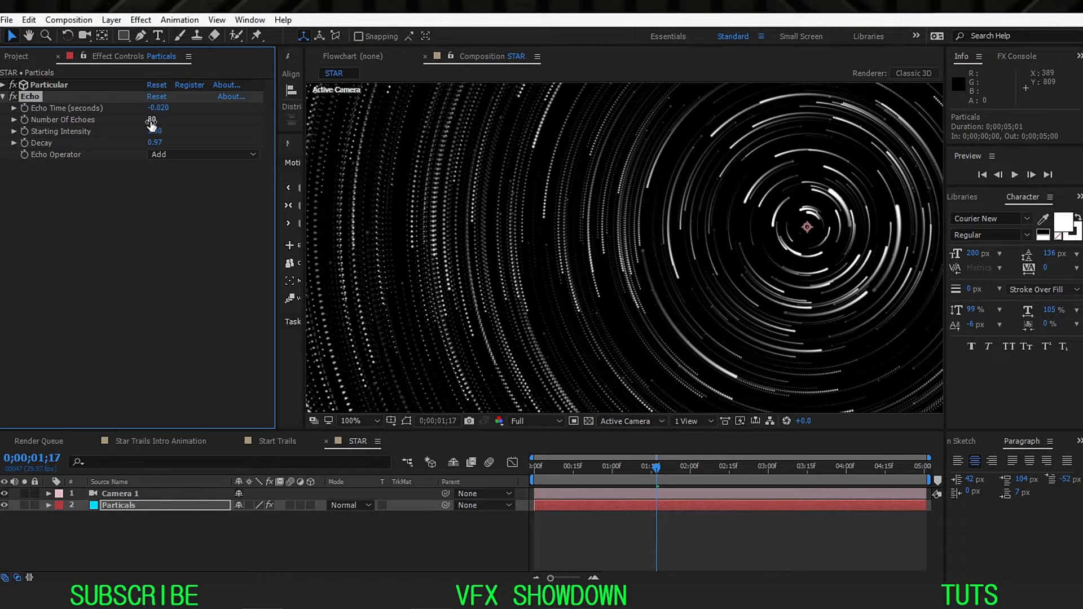
{"action": "left_click", "coordinate": [151, 121]}
{"action": "type", "text": "60"}
{"action": "key", "text": "Return"}
- Fit the composition in the viewer and examine the Particals layer's trails at 200% magnification
{"action": "left_click", "coordinate": [358, 421]}
{"action": "left_click", "coordinate": [382, 191]}
{"action": "left_click", "coordinate": [178, 503]}
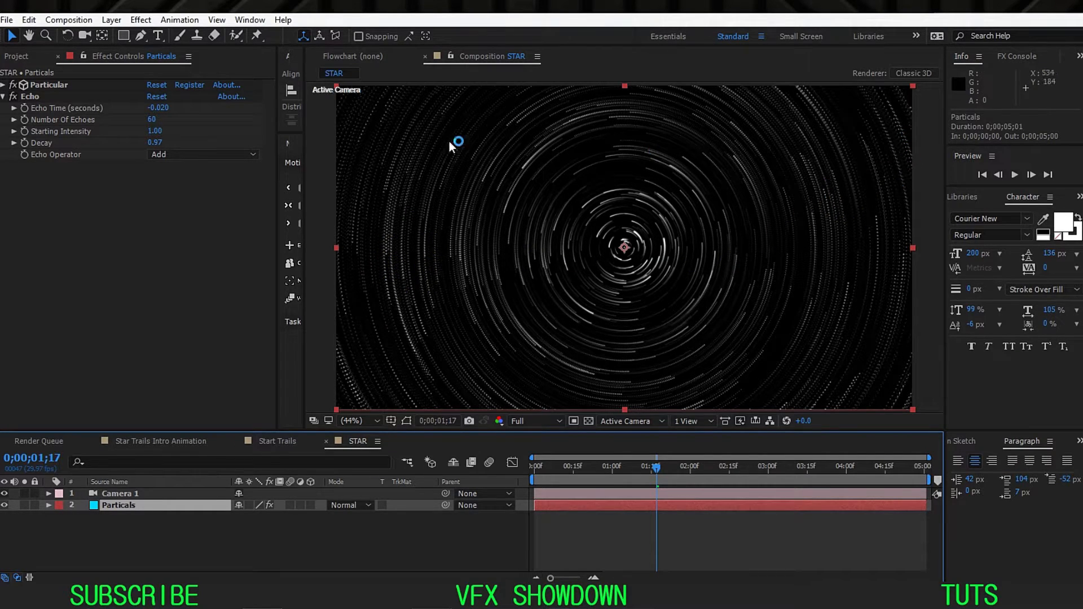
{"action": "scroll", "coordinate": [388, 215], "scroll_direction": "up", "scroll_amount": 1}
{"action": "key", "text": "space"}
{"action": "left_click_drag", "start_coordinate": [410, 256], "coordinate": [439, 272]}
{"action": "scroll", "coordinate": [438, 272], "scroll_direction": "up", "scroll_amount": 4}
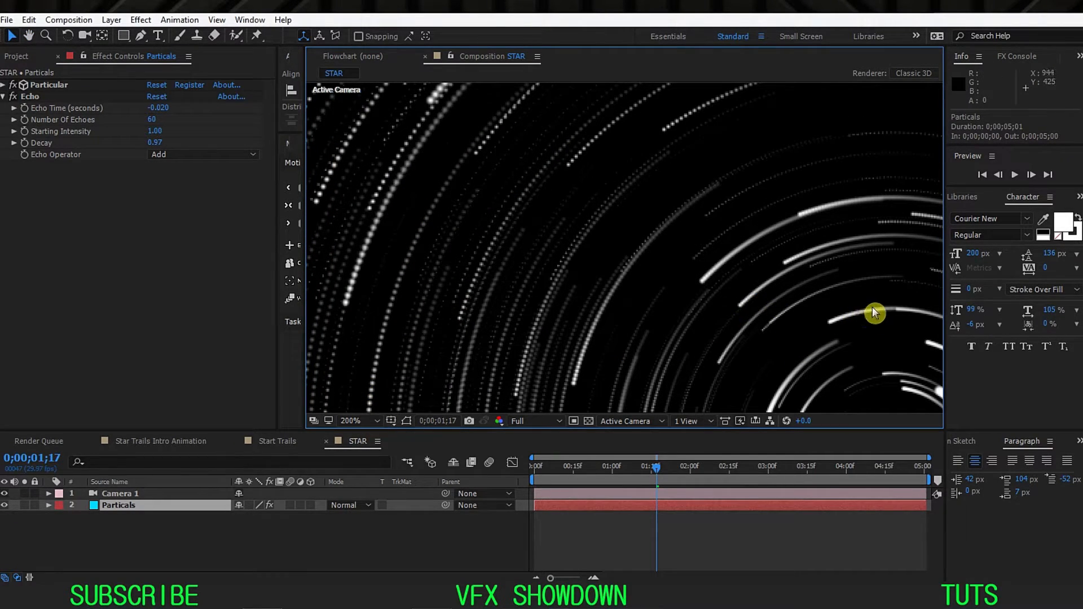
- Examine the star trails in the Start Trails composition at 100% magnification for comparison with the STAR composition
{"action": "left_click", "coordinate": [356, 421]}
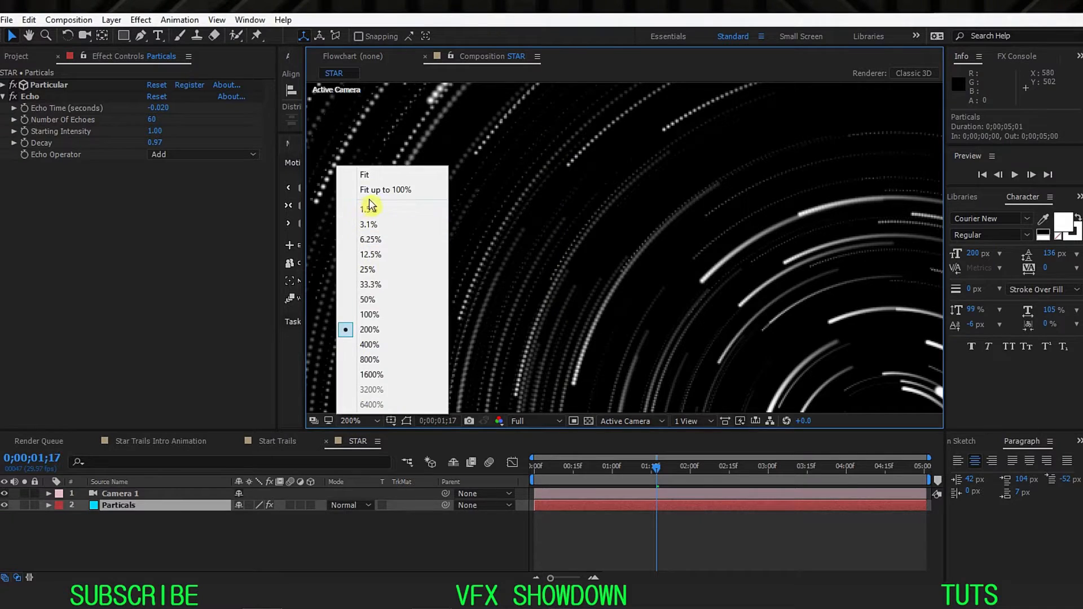
{"action": "left_click", "coordinate": [385, 190]}
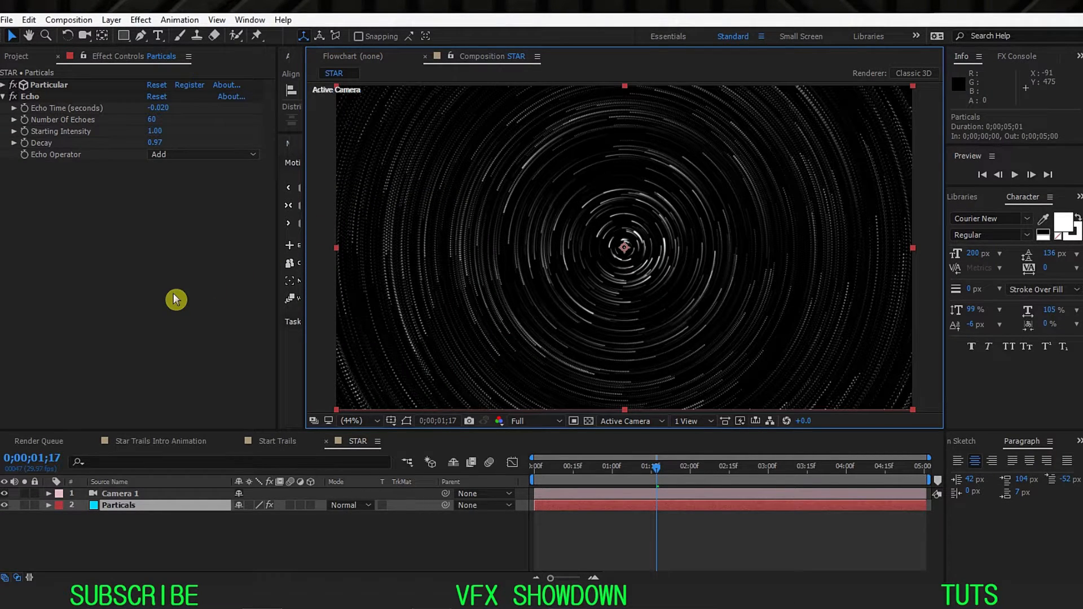
{"action": "left_click", "coordinate": [277, 443]}
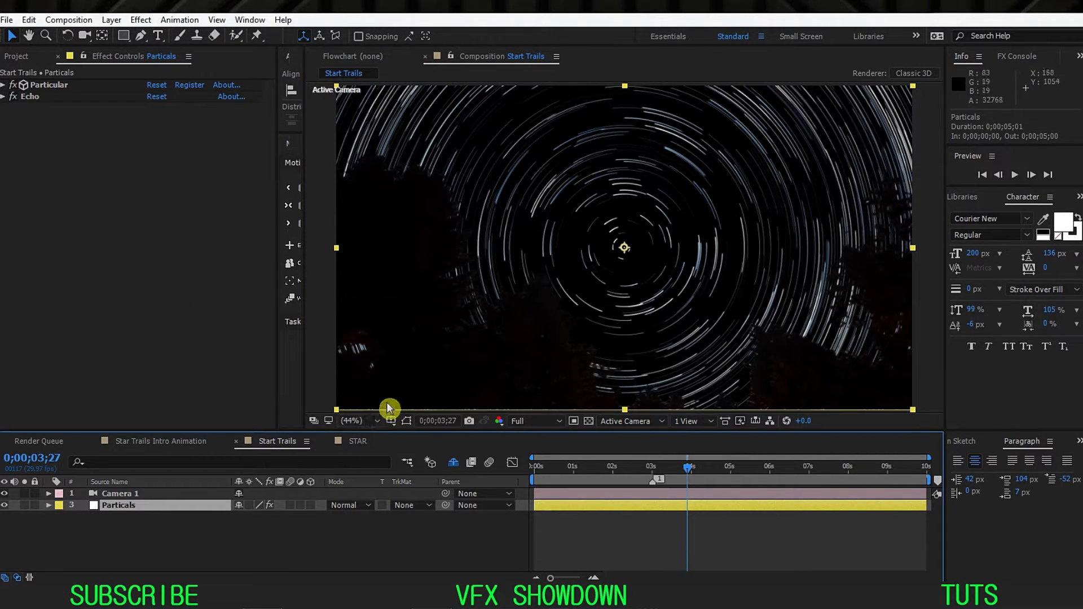
{"action": "scroll", "coordinate": [394, 205], "scroll_direction": "up", "scroll_amount": 1}
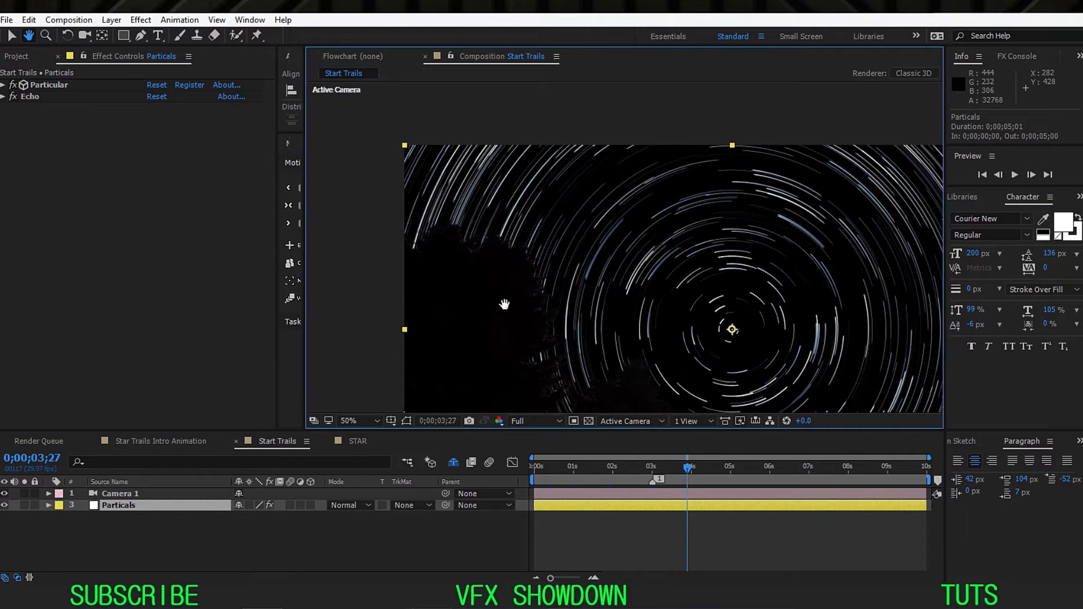
{"action": "scroll", "coordinate": [498, 192], "scroll_direction": "up", "scroll_amount": 1}
{"action": "key", "text": "space"}
{"action": "left_click_drag", "start_coordinate": [435, 175], "coordinate": [520, 238]}
{"action": "left_click", "coordinate": [370, 422]}
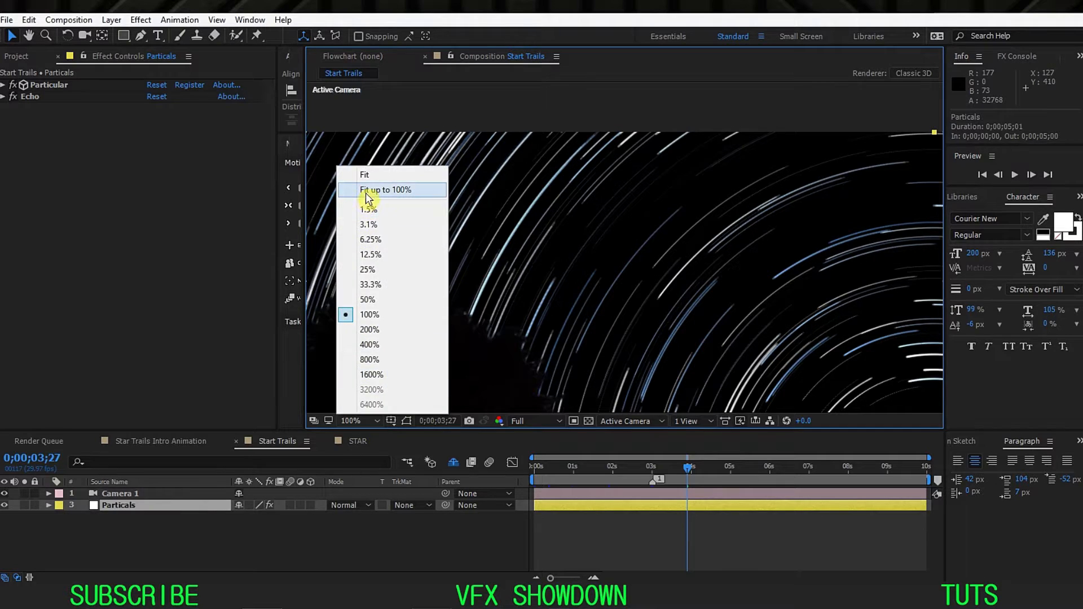
{"action": "left_click", "coordinate": [366, 187]}
- Check the Echo settings in the Start Trails composition and set the STAR composition's Echo Decay to 0.99
{"action": "left_click", "coordinate": [356, 442]}
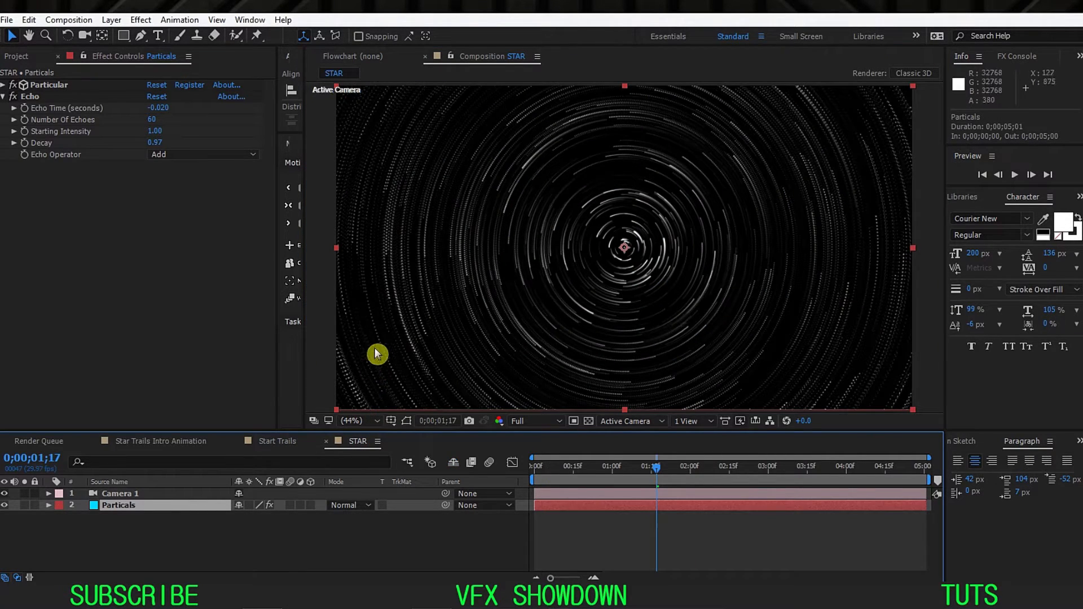
{"action": "left_click", "coordinate": [288, 442]}
{"action": "left_click", "coordinate": [3, 96]}
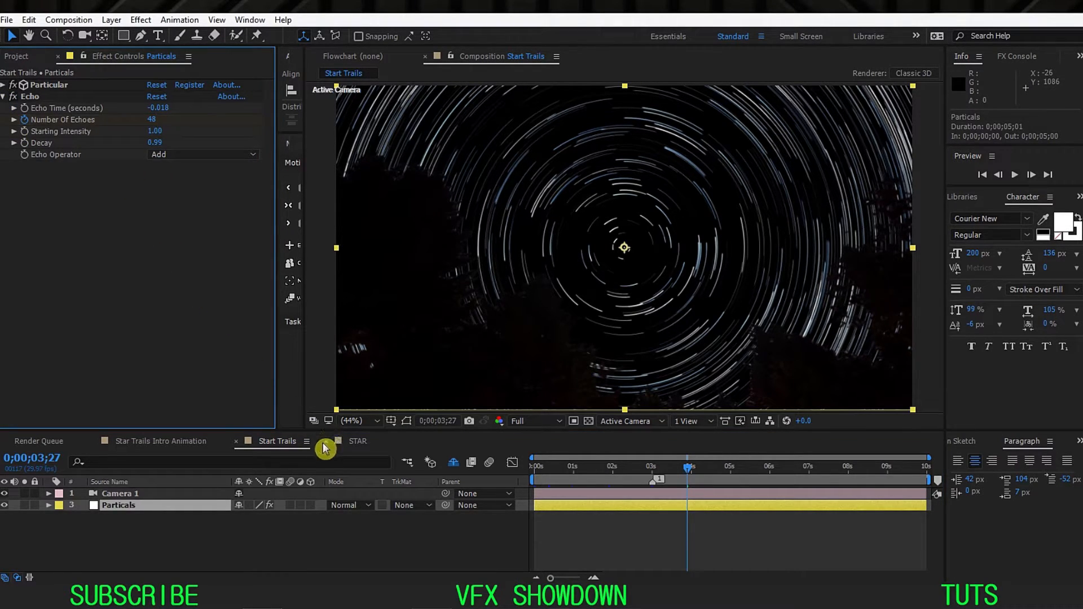
{"action": "left_click", "coordinate": [357, 443]}
{"action": "left_click", "coordinate": [154, 143]}
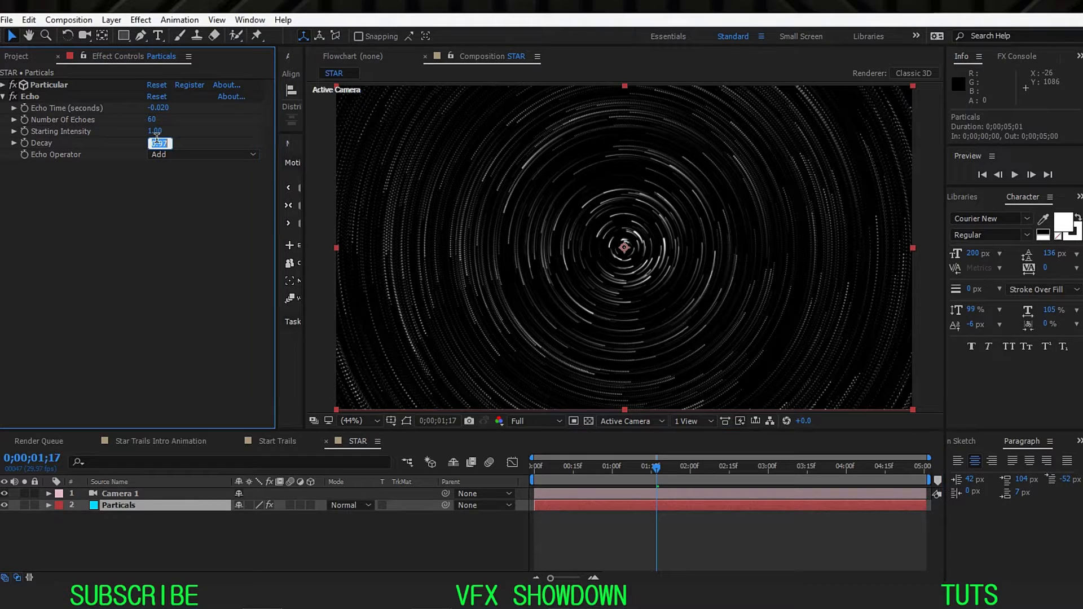
{"action": "type", "text": ".99"}
{"action": "key", "text": "Return"}
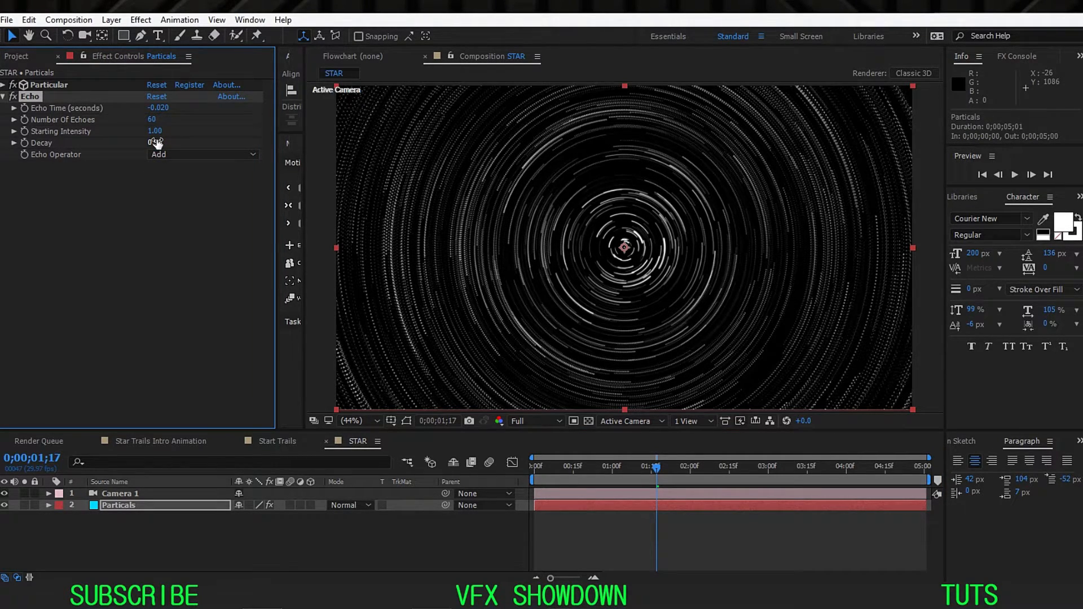
- Turn on Motion Blur in the Rendering settings of the Particals layer's Particular effect
{"action": "left_click", "coordinate": [139, 506]}
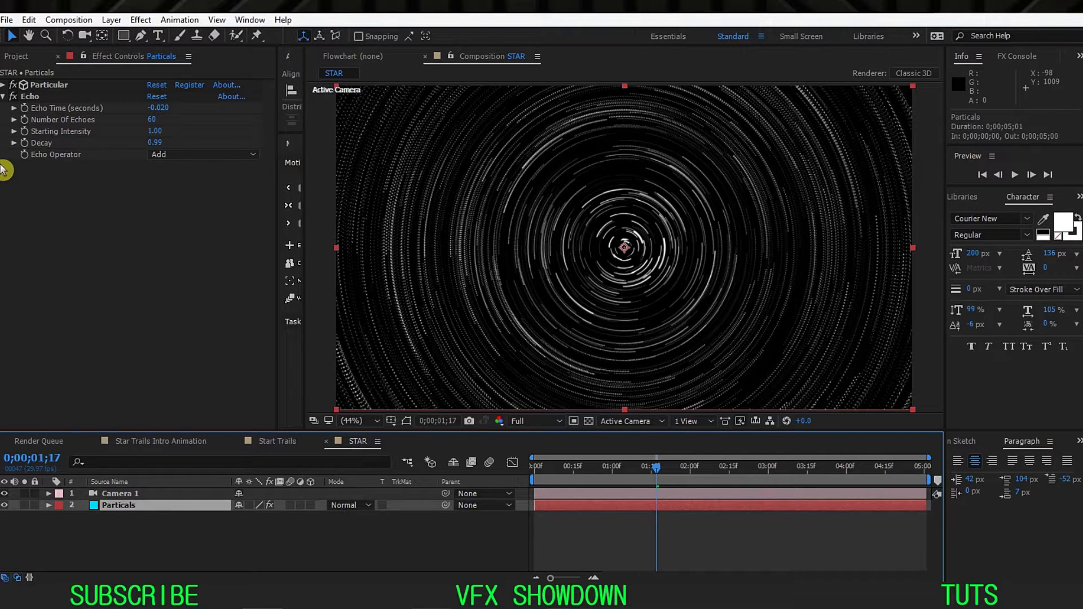
{"action": "left_click", "coordinate": [4, 96]}
{"action": "left_click", "coordinate": [4, 85]}
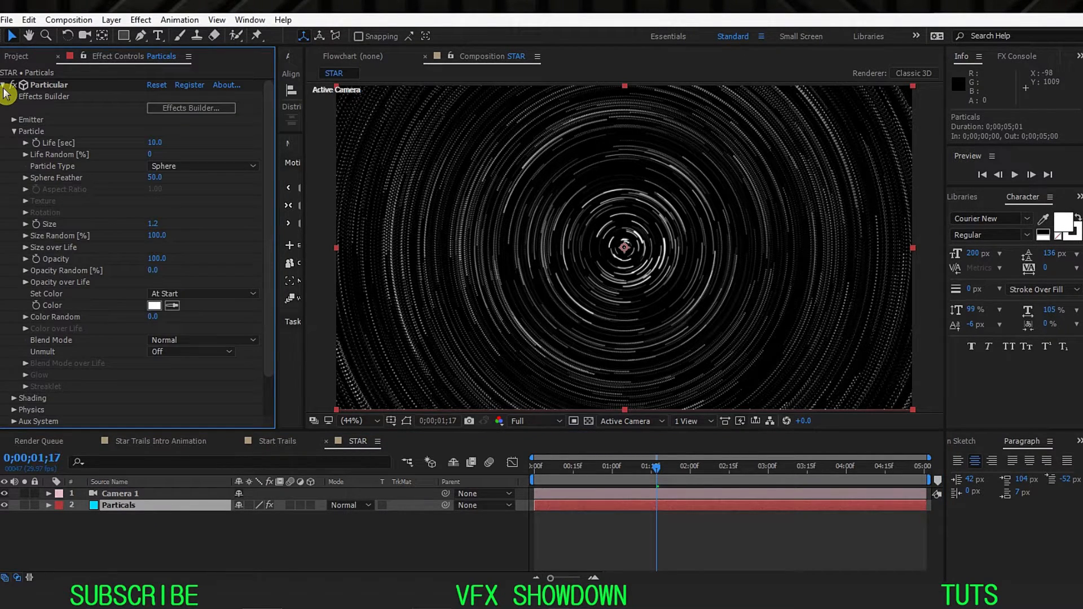
{"action": "left_click", "coordinate": [15, 133]}
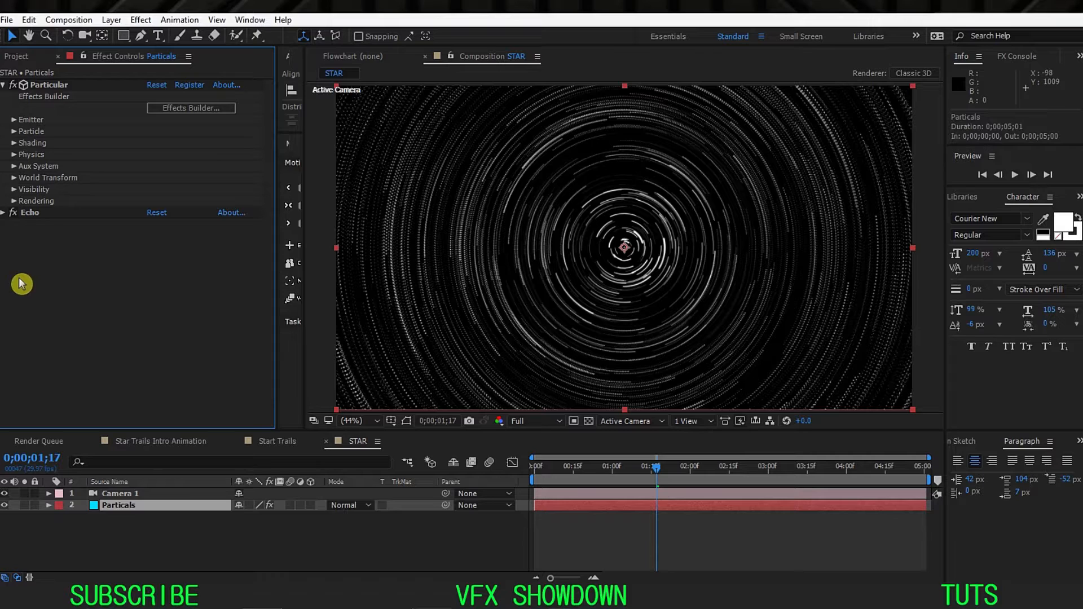
{"action": "left_click", "coordinate": [15, 201]}
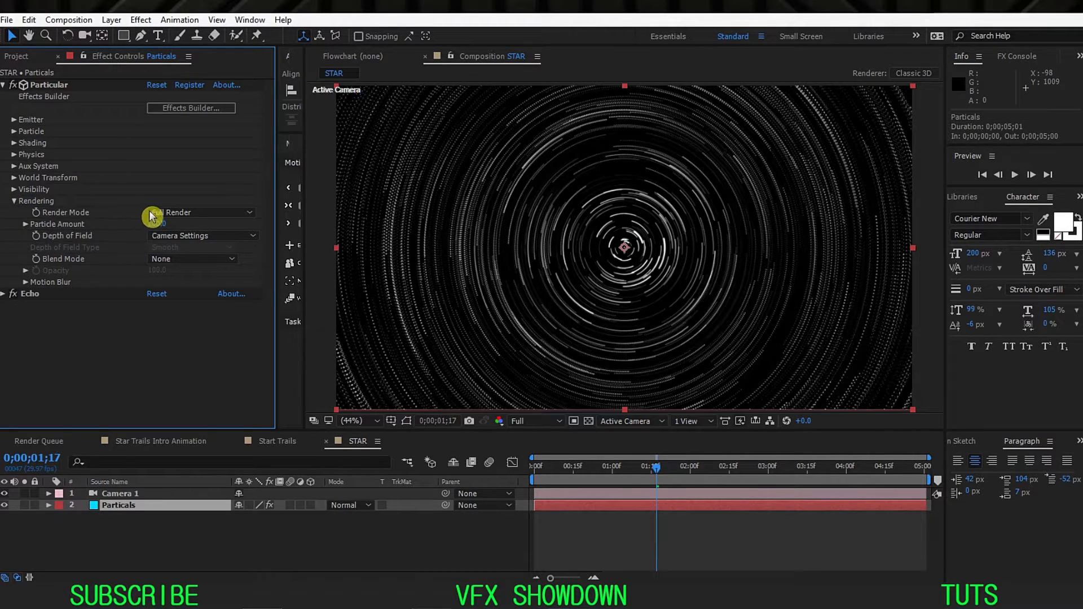
{"action": "left_click", "coordinate": [25, 282]}
{"action": "left_click", "coordinate": [192, 293]}
{"action": "left_click", "coordinate": [188, 339]}
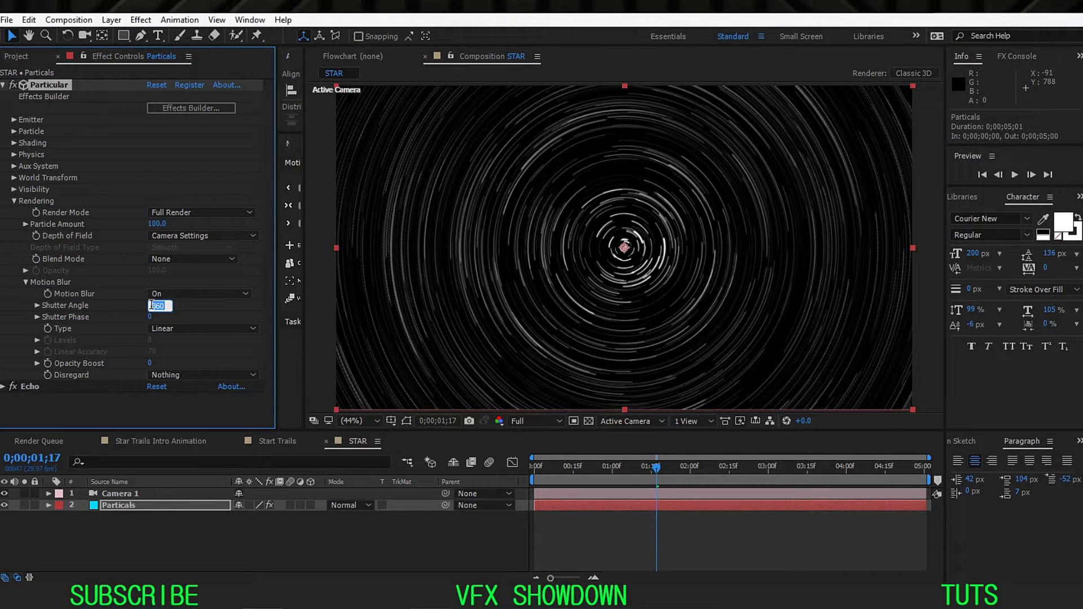
- Set Particular's motion blur Shutter Angle to 400 and inspect the outer trails up close
{"action": "left_click_drag", "start_coordinate": [154, 307], "coordinate": [186, 309]}
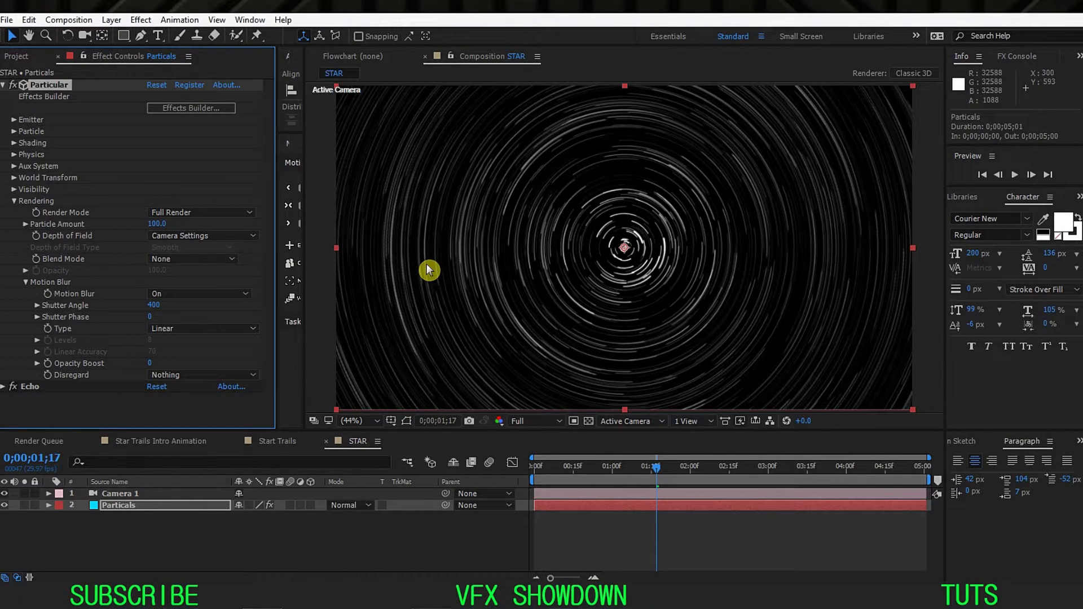
{"action": "scroll", "coordinate": [427, 269], "scroll_direction": "up", "scroll_amount": 1}
{"action": "left_click_drag", "start_coordinate": [425, 264], "coordinate": [573, 280]}
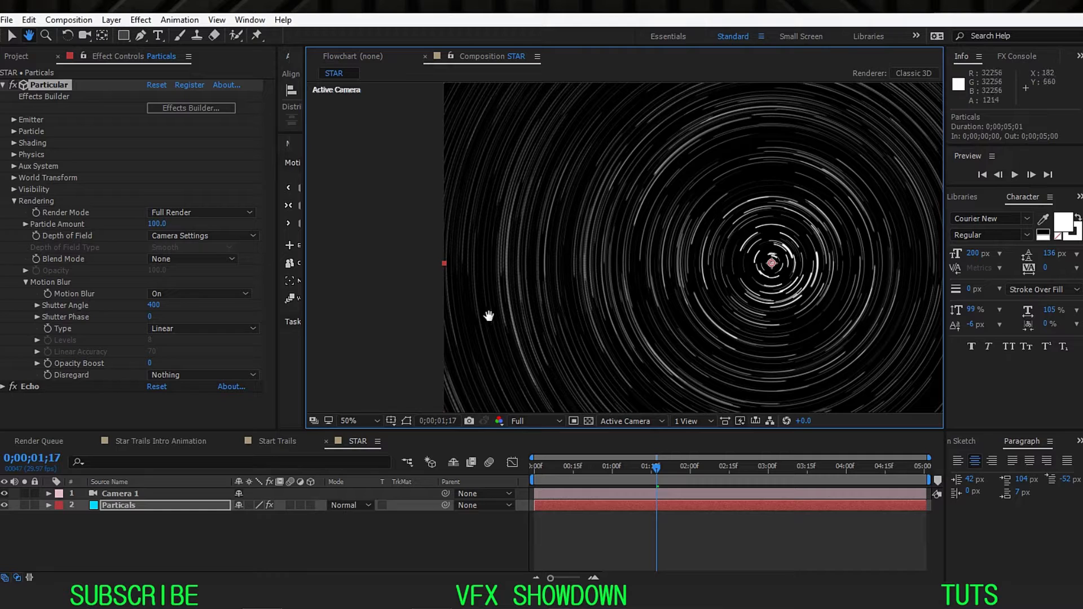
{"action": "left_click", "coordinate": [376, 421]}
{"action": "left_click", "coordinate": [402, 198]}
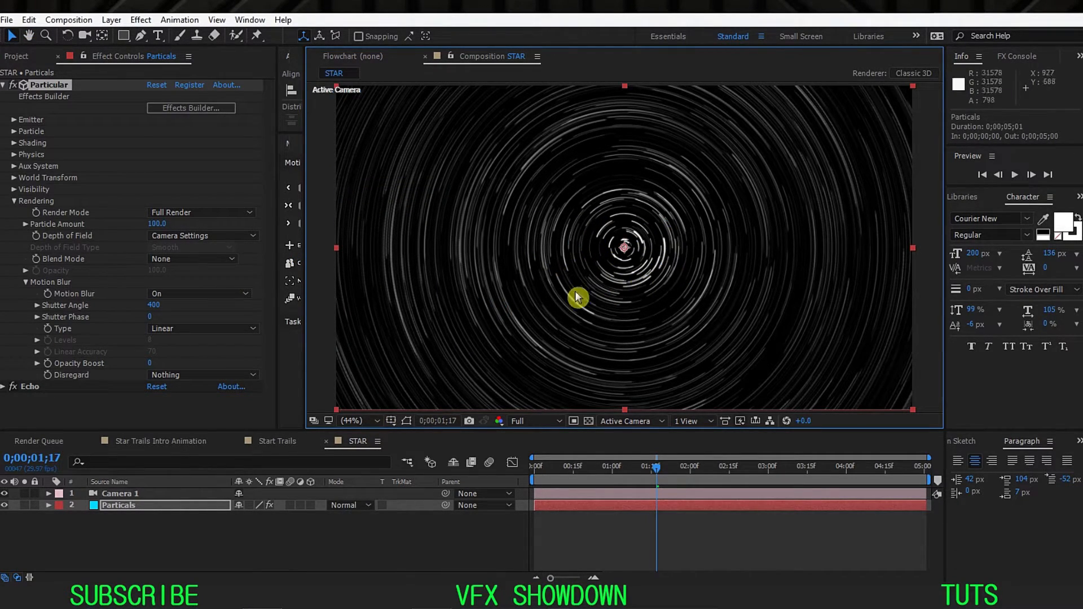
- Change the Set Color option in Particular's Particle settings to Random from Gradient
{"action": "left_click", "coordinate": [15, 203]}
{"action": "left_click", "coordinate": [50, 355]}
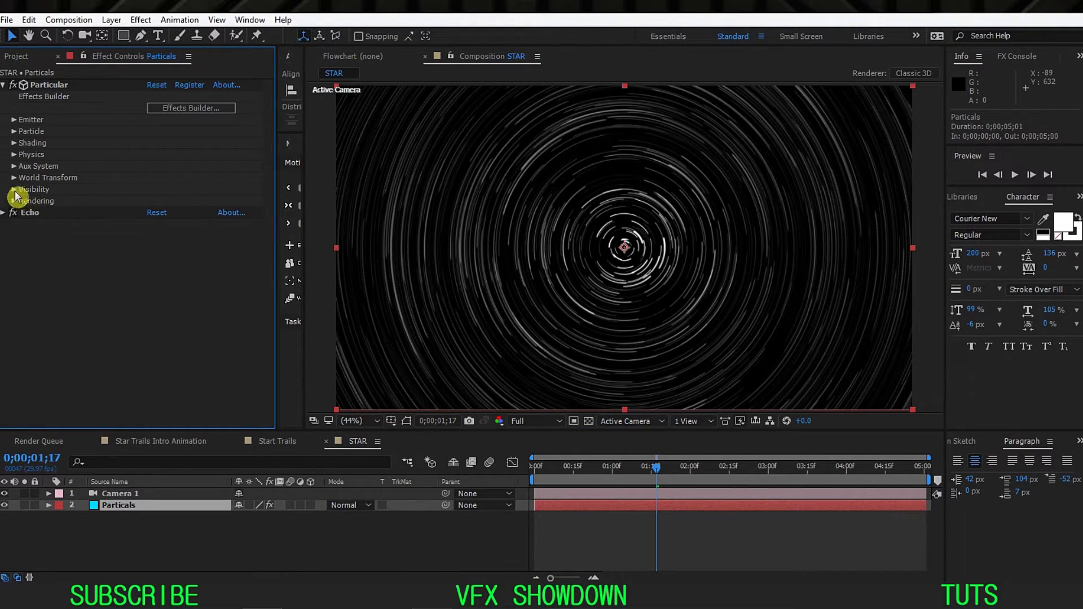
{"action": "left_click", "coordinate": [14, 132]}
{"action": "scroll", "coordinate": [93, 300], "scroll_direction": "down", "scroll_amount": 2}
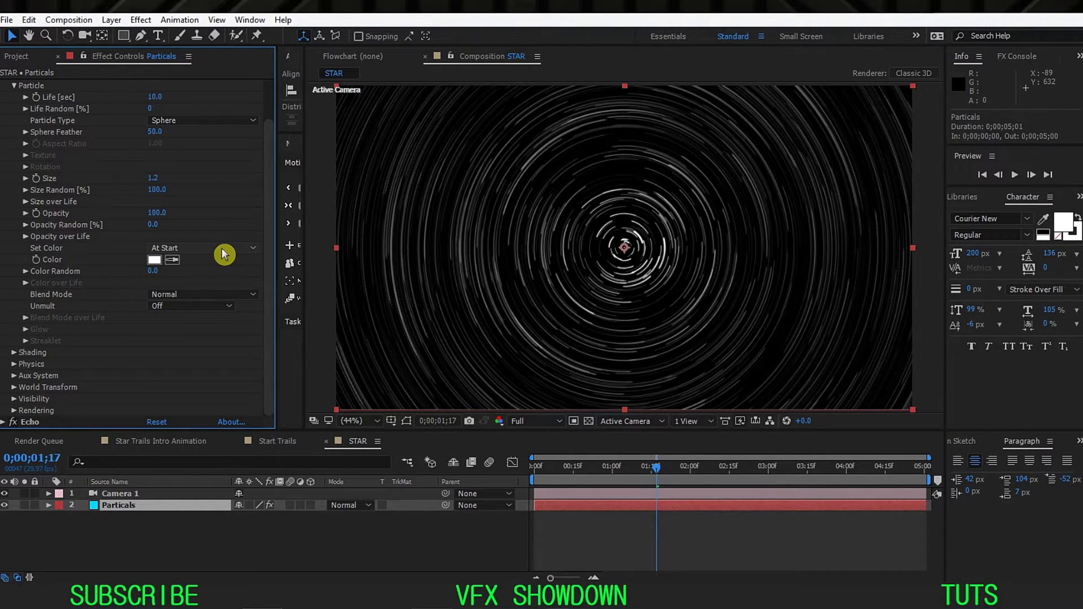
{"action": "left_click", "coordinate": [158, 249]}
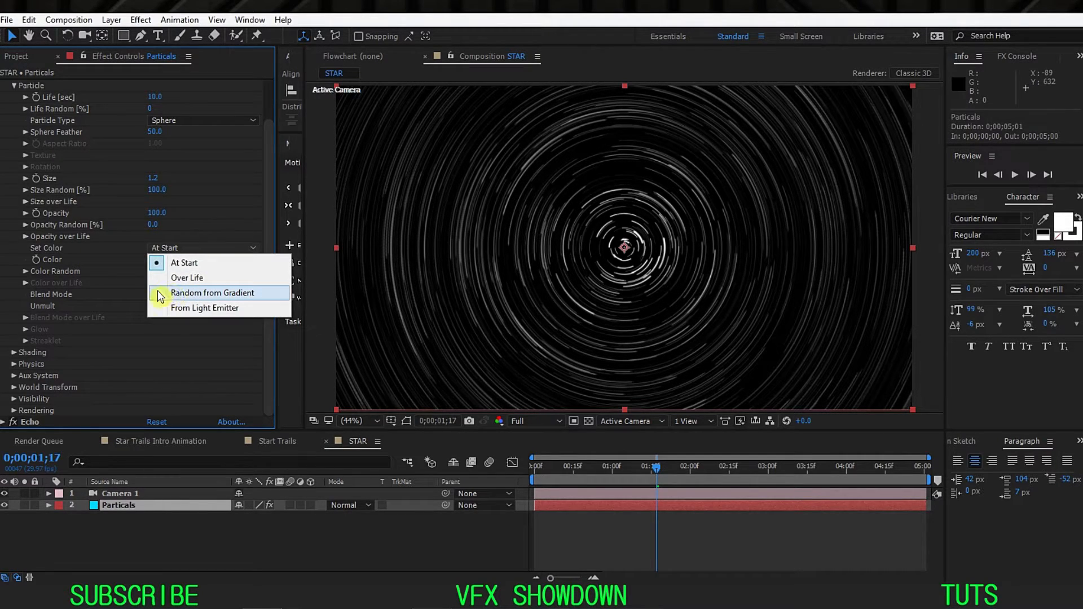
{"action": "left_click", "coordinate": [228, 293]}
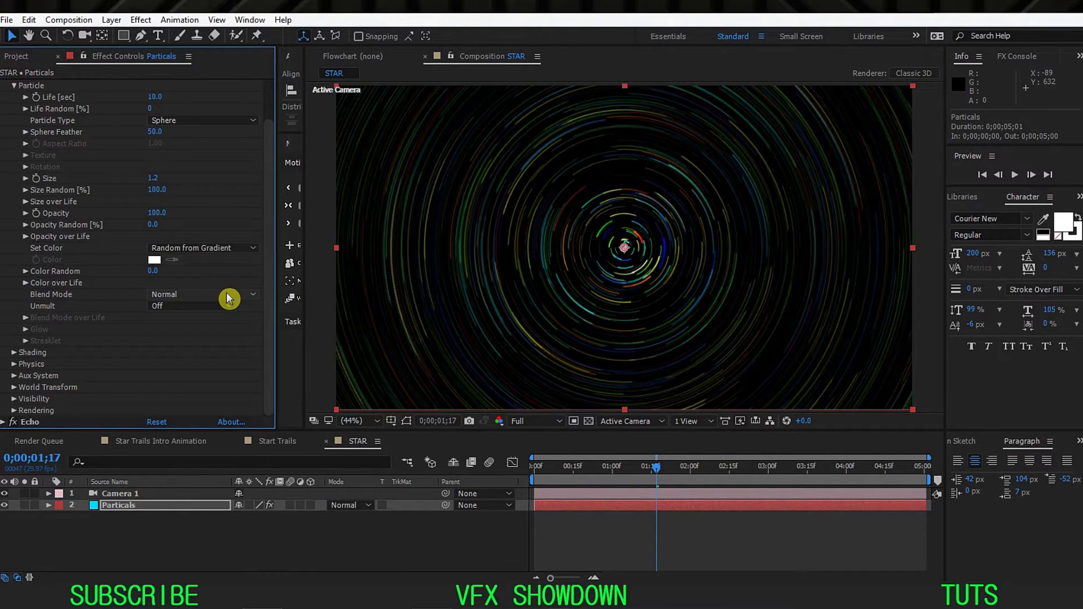
{"action": "left_click", "coordinate": [222, 296]}
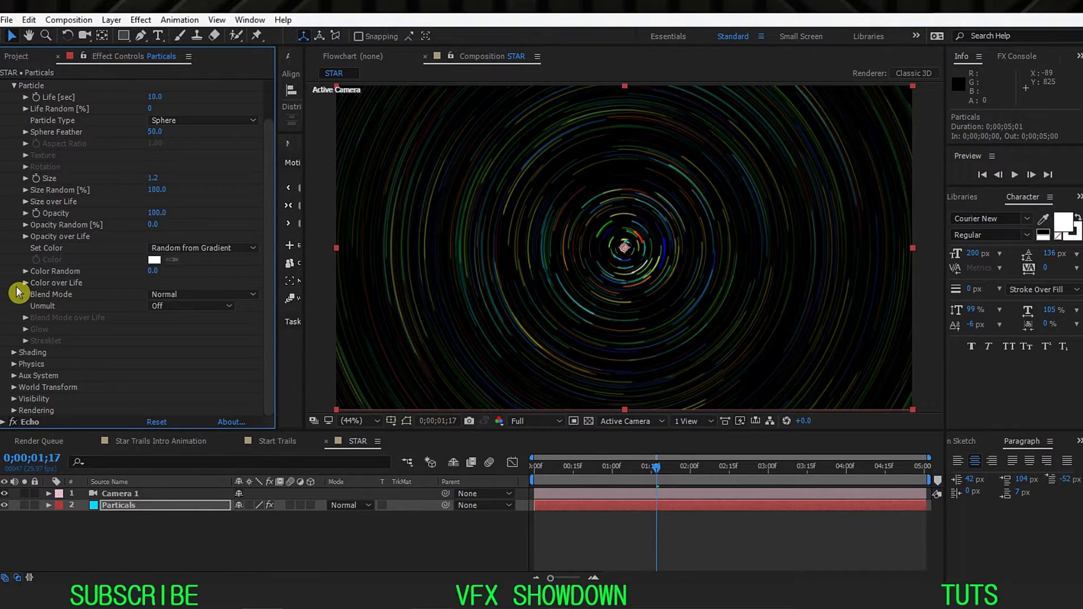
- Apply the white-to-black gradient preset to Particular's Color over Life ramp
{"action": "left_click", "coordinate": [26, 272]}
{"action": "left_click", "coordinate": [26, 271]}
{"action": "left_click", "coordinate": [26, 282]}
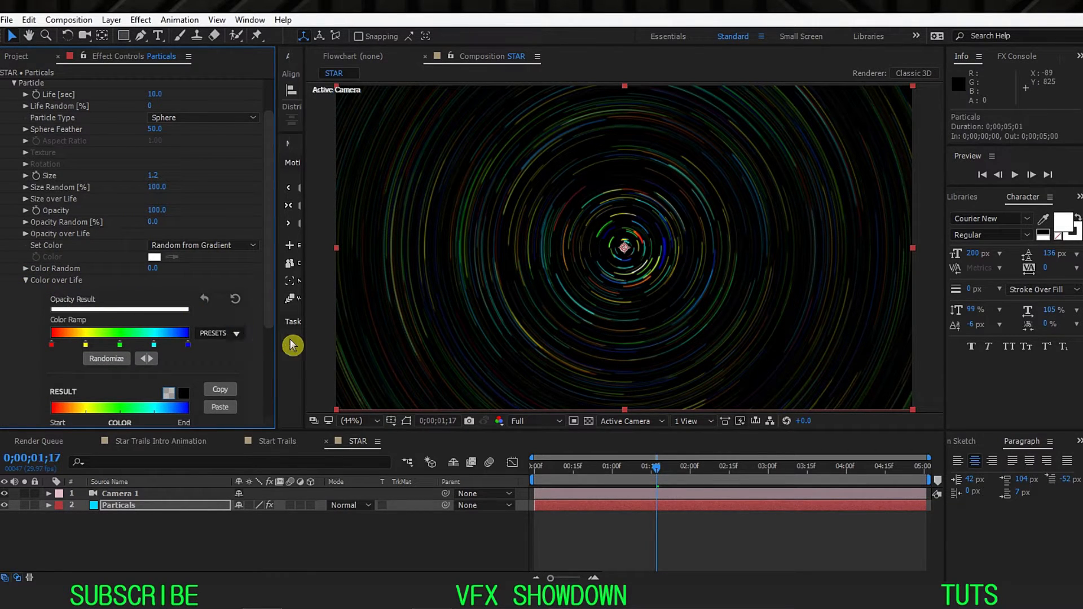
{"action": "left_click_drag", "start_coordinate": [277, 307], "coordinate": [324, 307]}
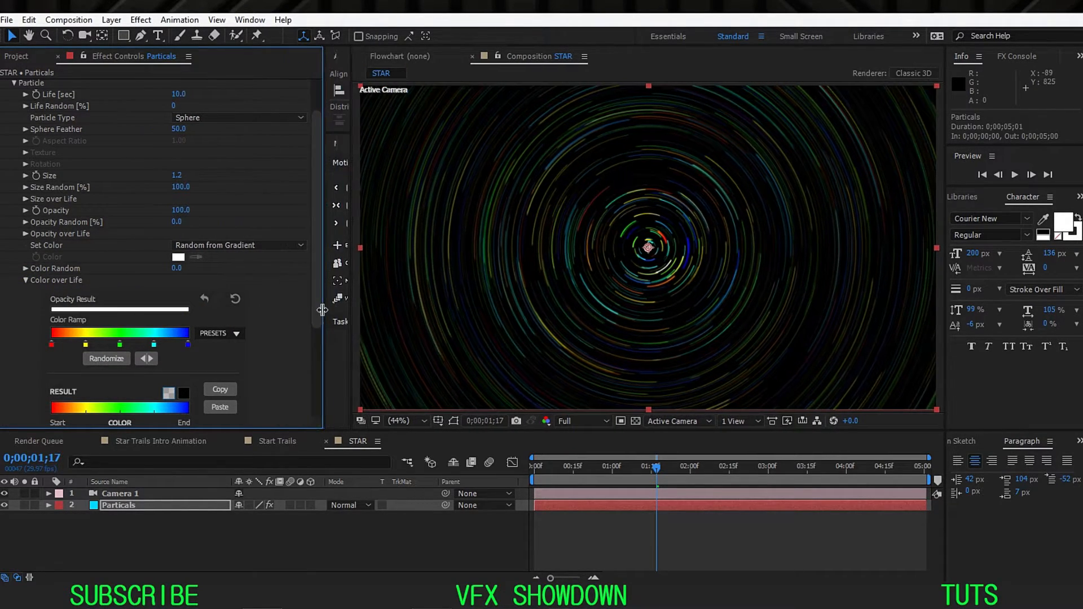
{"action": "scroll", "coordinate": [293, 320], "scroll_direction": "down", "scroll_amount": 3}
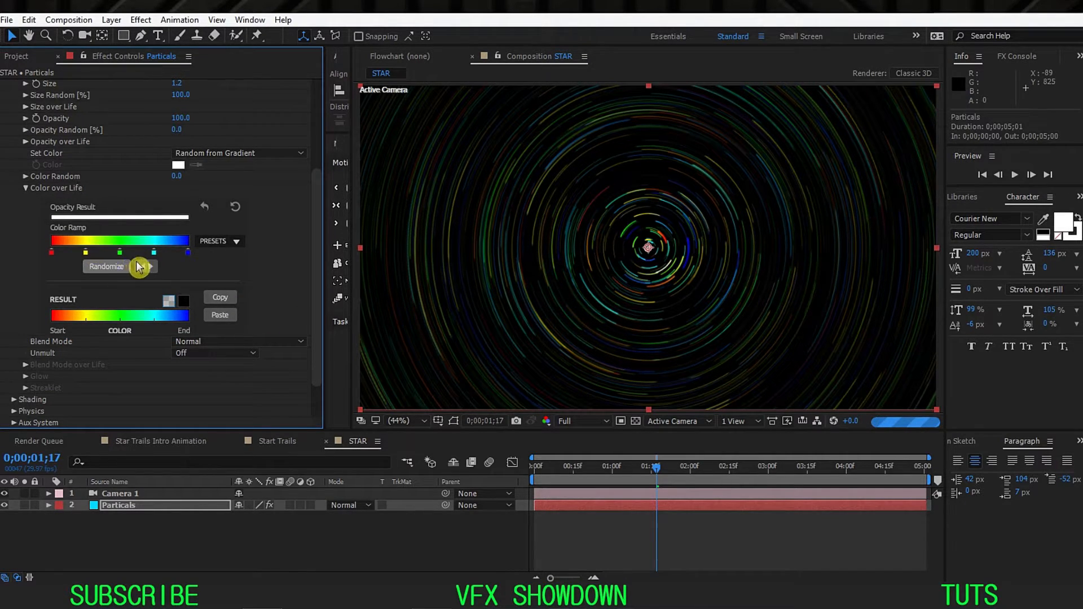
{"action": "left_click", "coordinate": [236, 244]}
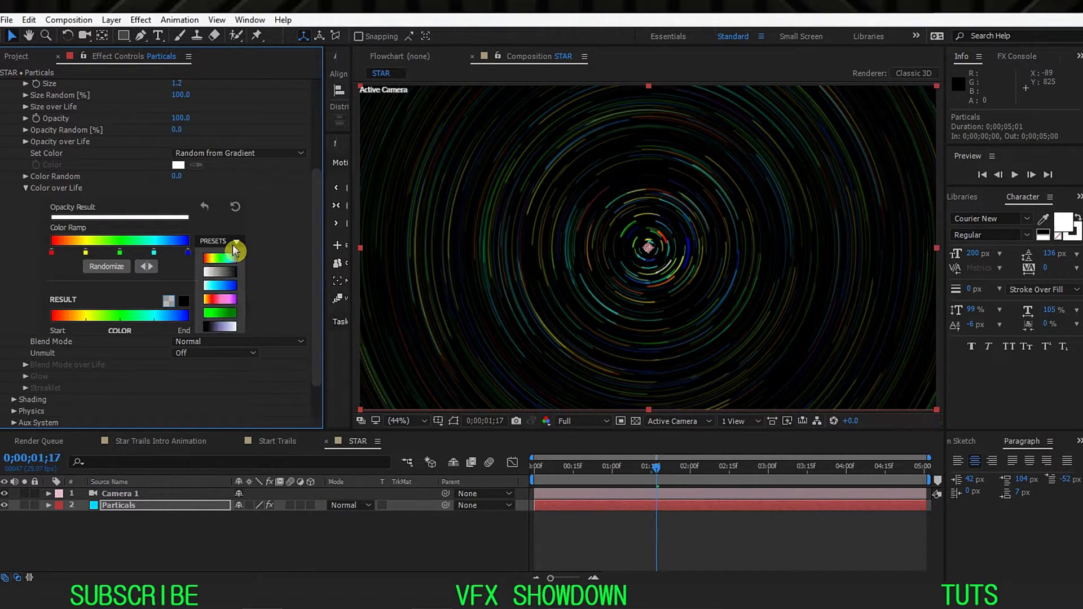
{"action": "left_click", "coordinate": [220, 272]}
{"action": "left_click", "coordinate": [124, 265]}
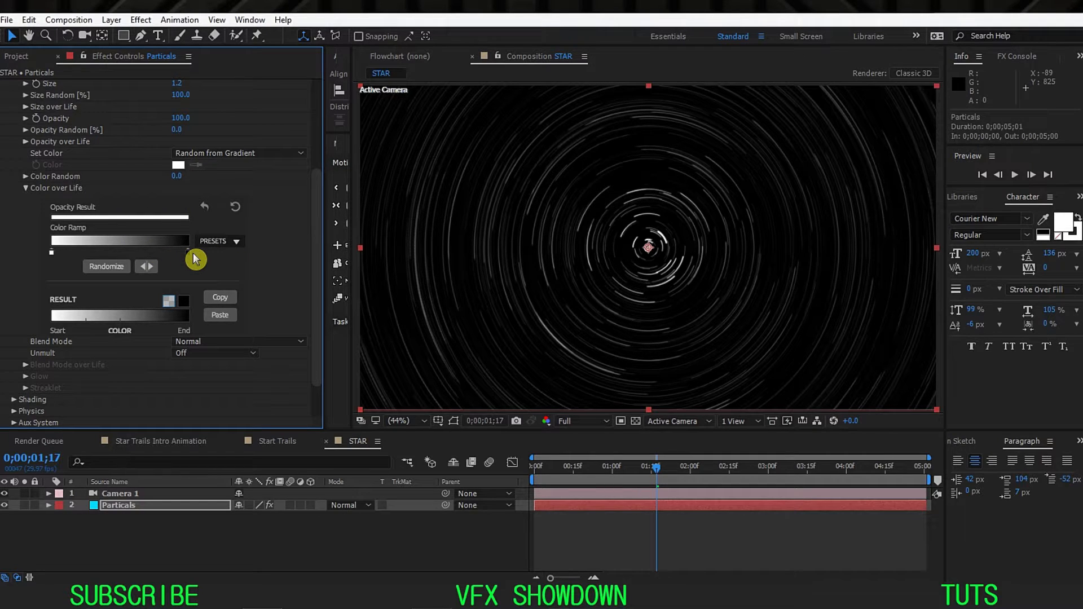
- Examine the trail colors in the reference star trails photo with the rocky landscape, then return to the STAR composition
{"action": "left_click", "coordinate": [18, 57]}
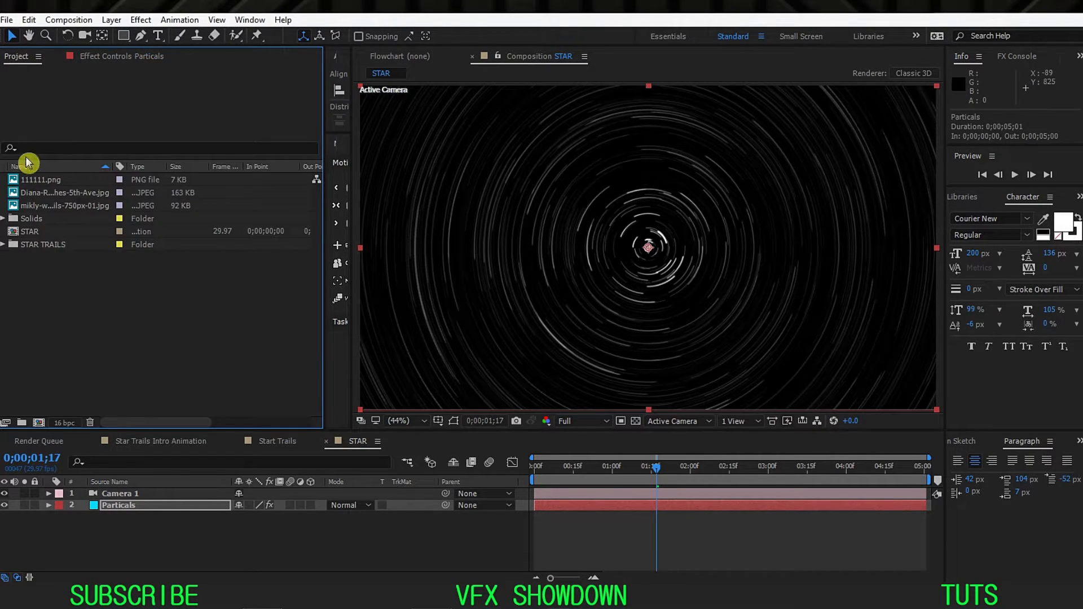
{"action": "double_click", "coordinate": [52, 193]}
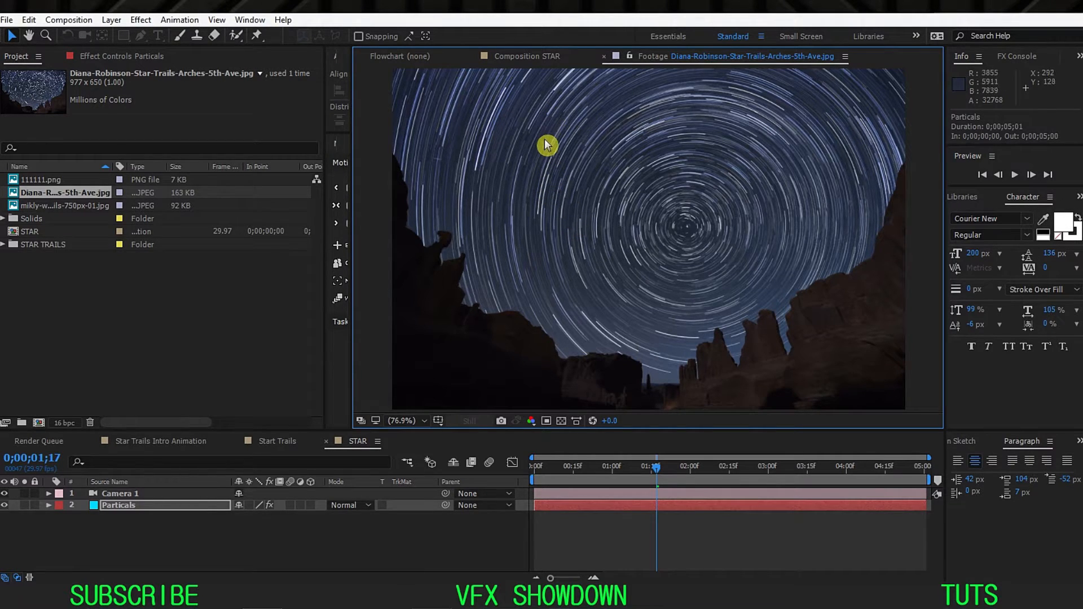
{"action": "key", "text": "period"}
{"action": "left_click_drag", "start_coordinate": [538, 172], "coordinate": [429, 157]}
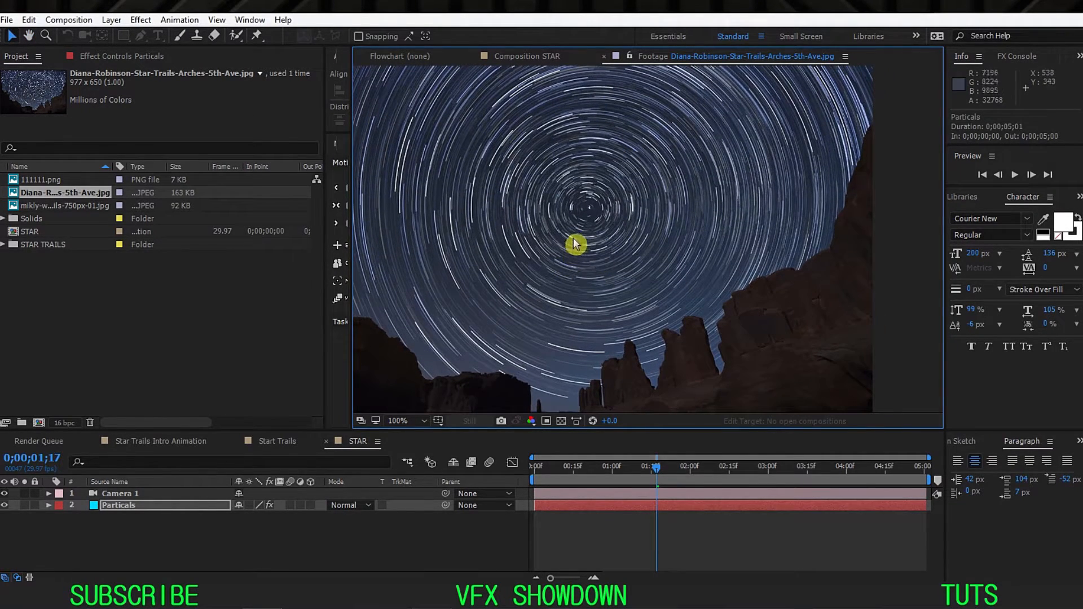
{"action": "left_click", "coordinate": [543, 56]}
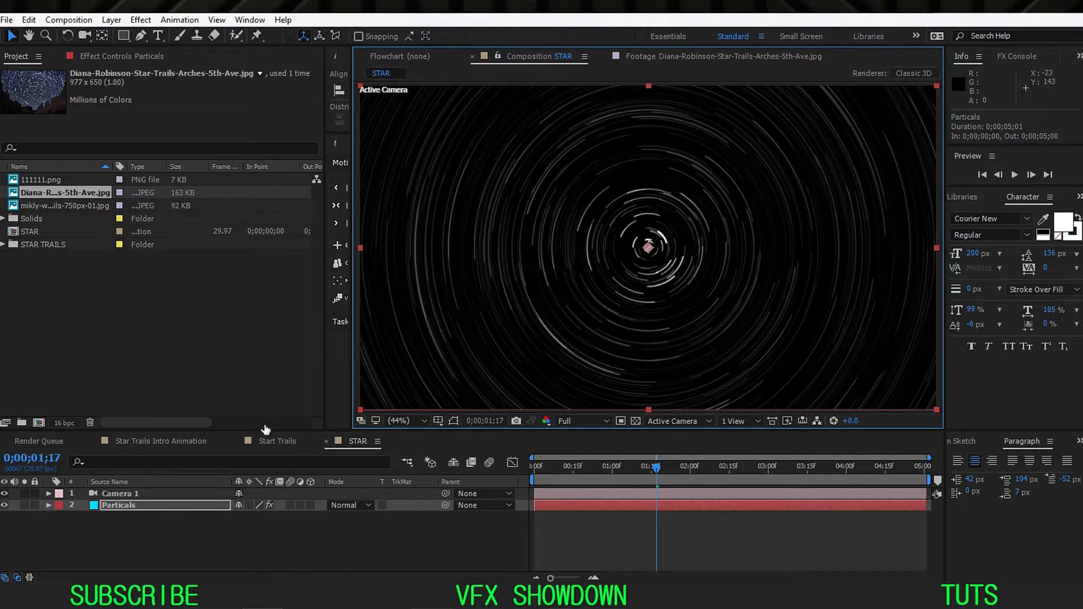
- Add a dark blue (212C64) stop at the middle of the Color over Life ramp in Particular's Particle settings
{"action": "left_click", "coordinate": [138, 57]}
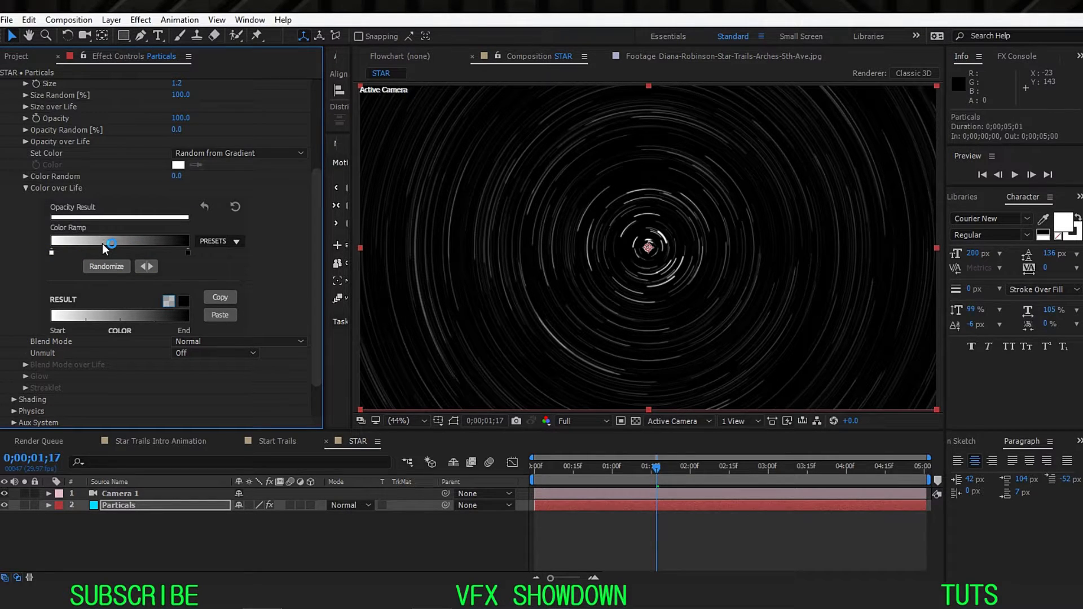
{"action": "left_click", "coordinate": [116, 249]}
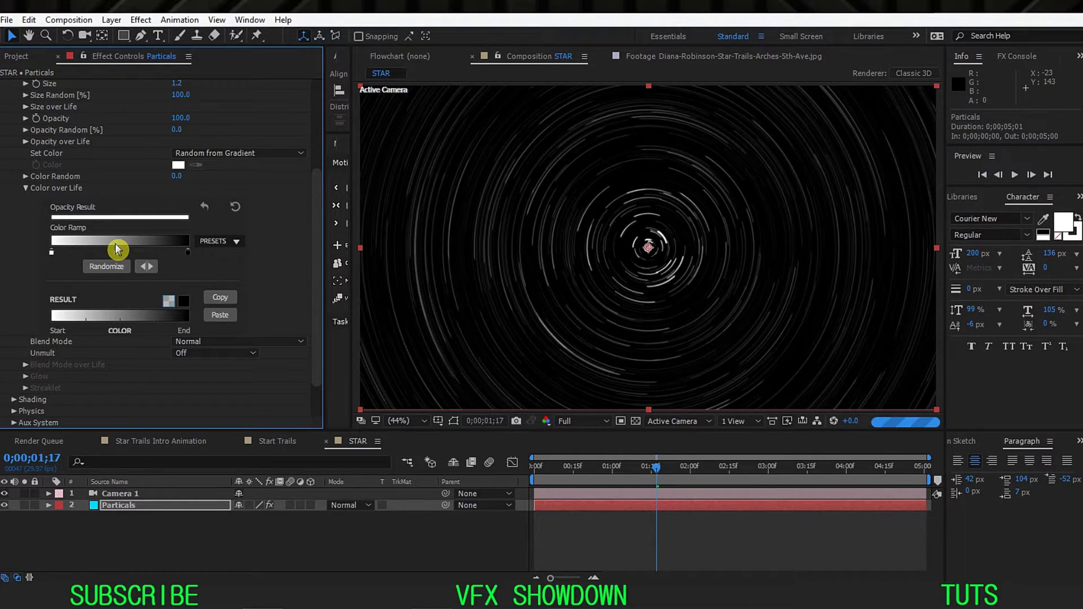
{"action": "double_click", "coordinate": [116, 253]}
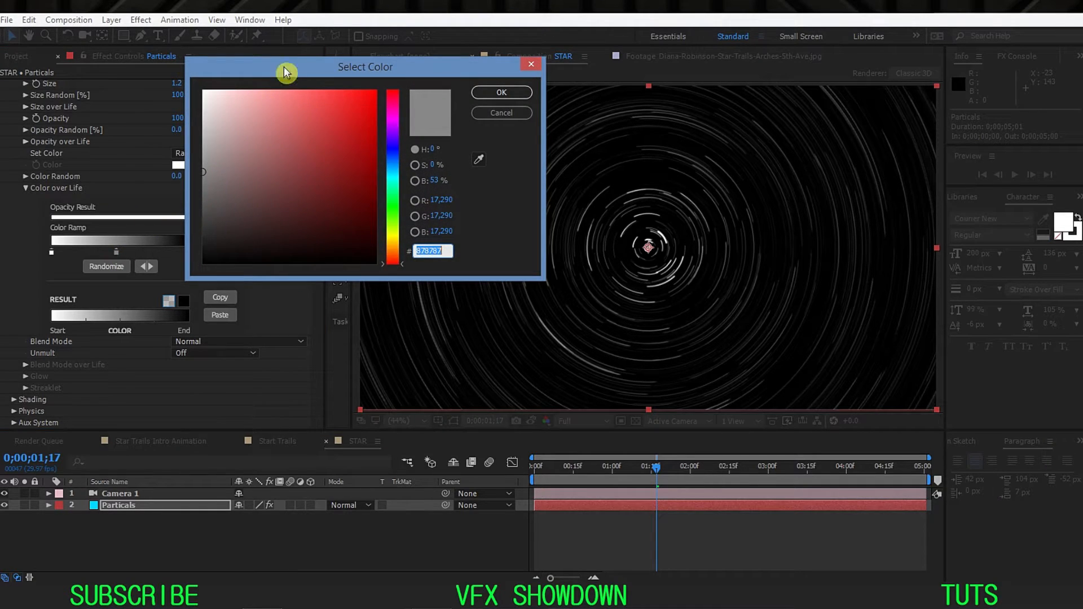
{"action": "left_click_drag", "start_coordinate": [292, 62], "coordinate": [203, 42]}
{"action": "left_click_drag", "start_coordinate": [309, 151], "coordinate": [304, 136]}
{"action": "left_click_drag", "start_coordinate": [274, 178], "coordinate": [279, 182]}
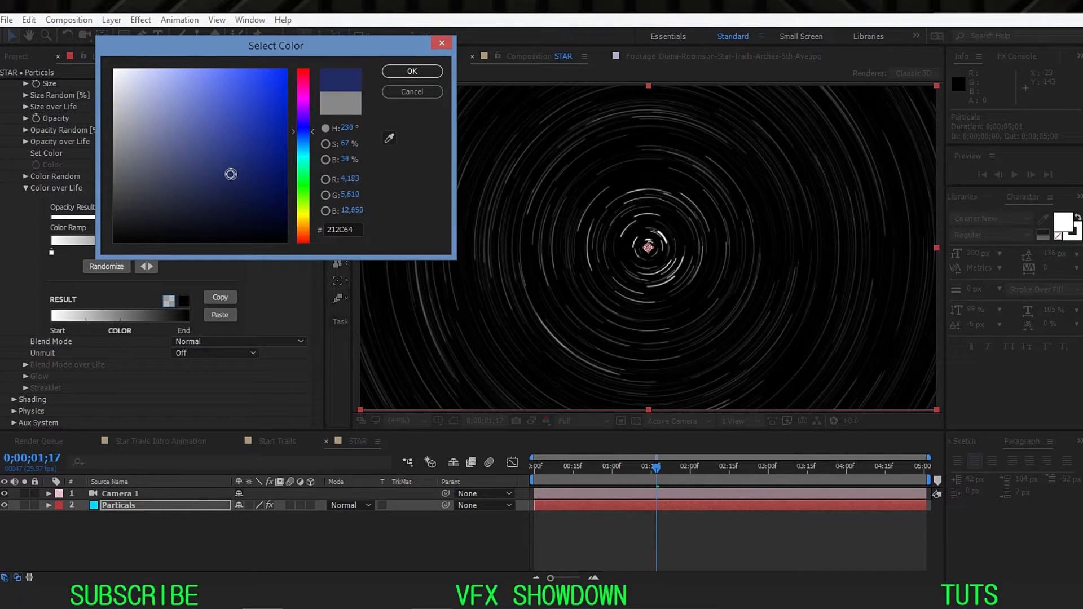
{"action": "left_click", "coordinate": [409, 71]}
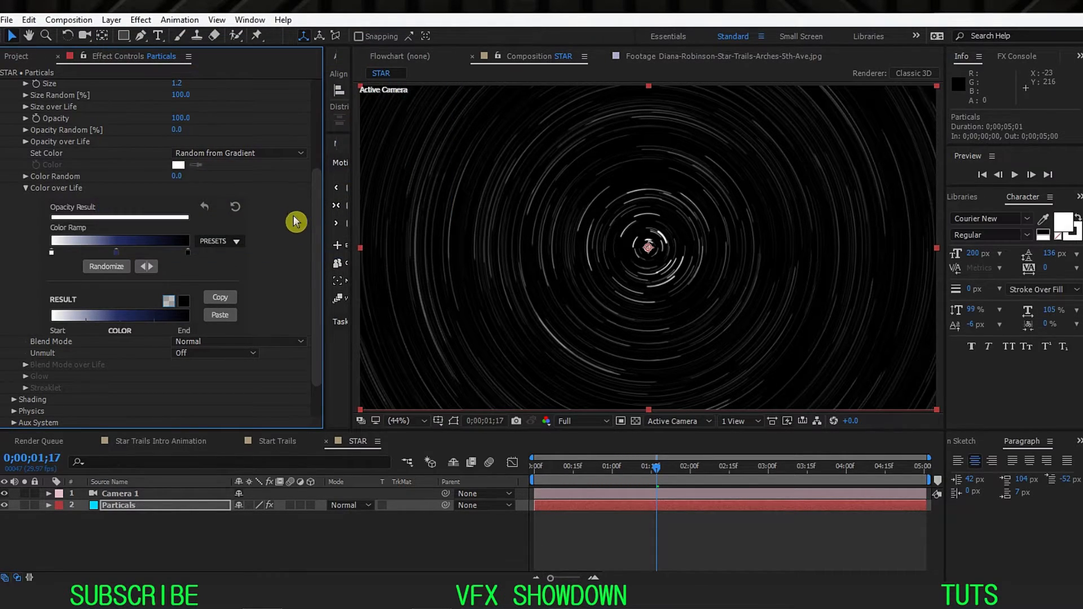
- Move the ramp's black end stop inward and recolor it light blue (93E2FF)
{"action": "left_click", "coordinate": [403, 421]}
{"action": "left_click", "coordinate": [452, 190]}
{"action": "left_click_drag", "start_coordinate": [183, 252], "coordinate": [164, 255]}
{"action": "left_click", "coordinate": [109, 253]}
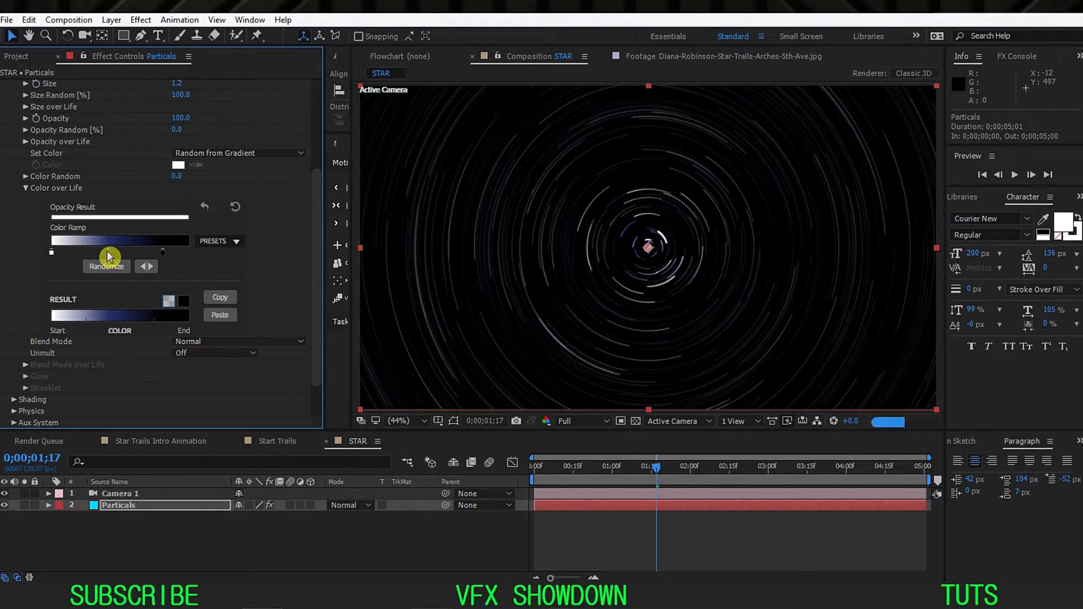
{"action": "double_click", "coordinate": [164, 254]}
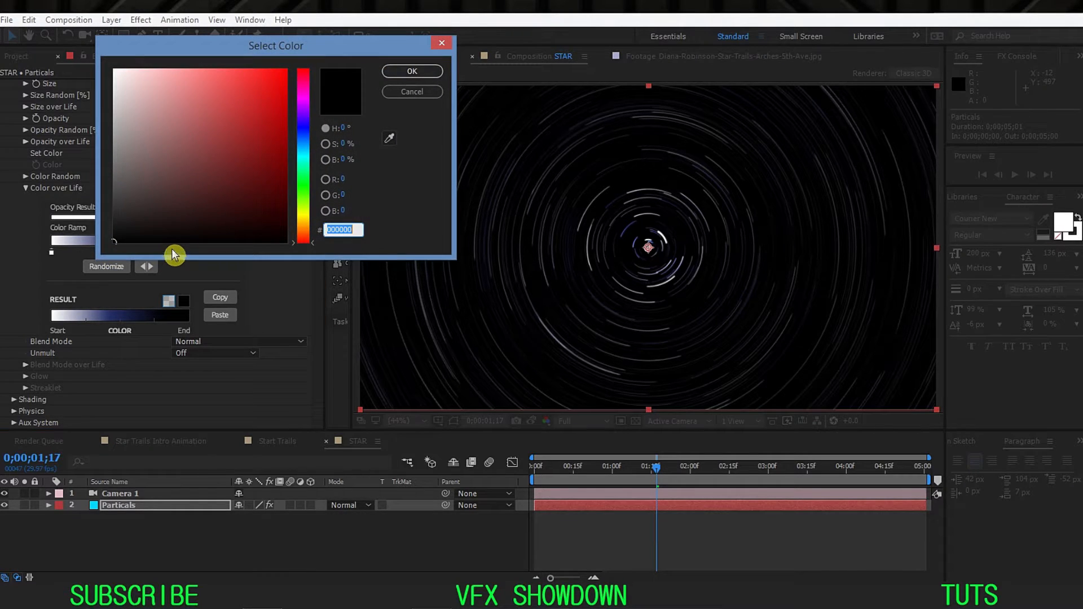
{"action": "left_click_drag", "start_coordinate": [302, 142], "coordinate": [303, 149]}
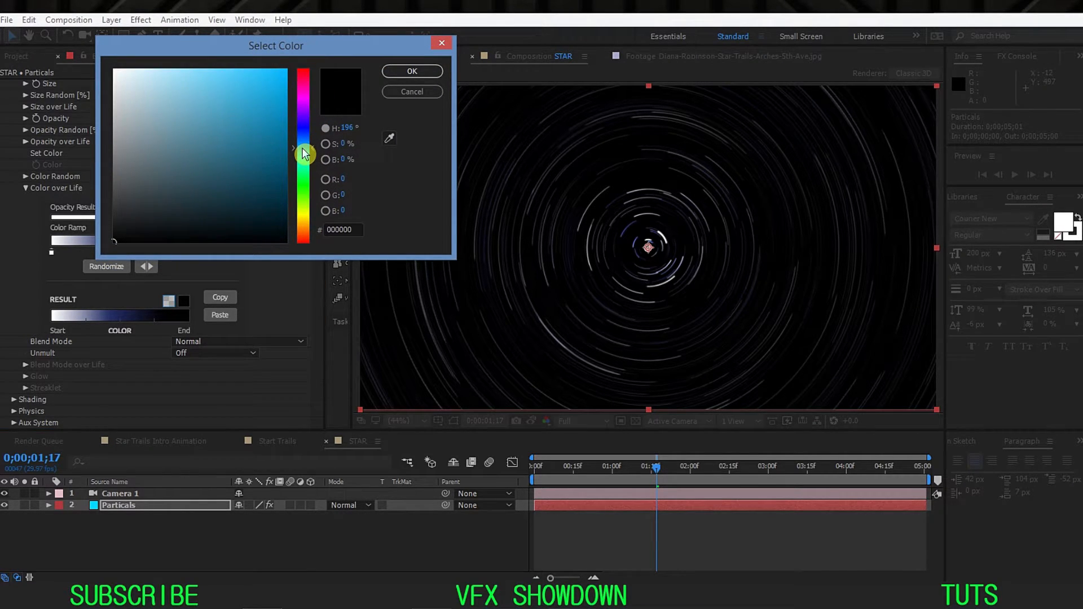
{"action": "left_click_drag", "start_coordinate": [195, 86], "coordinate": [186, 68]}
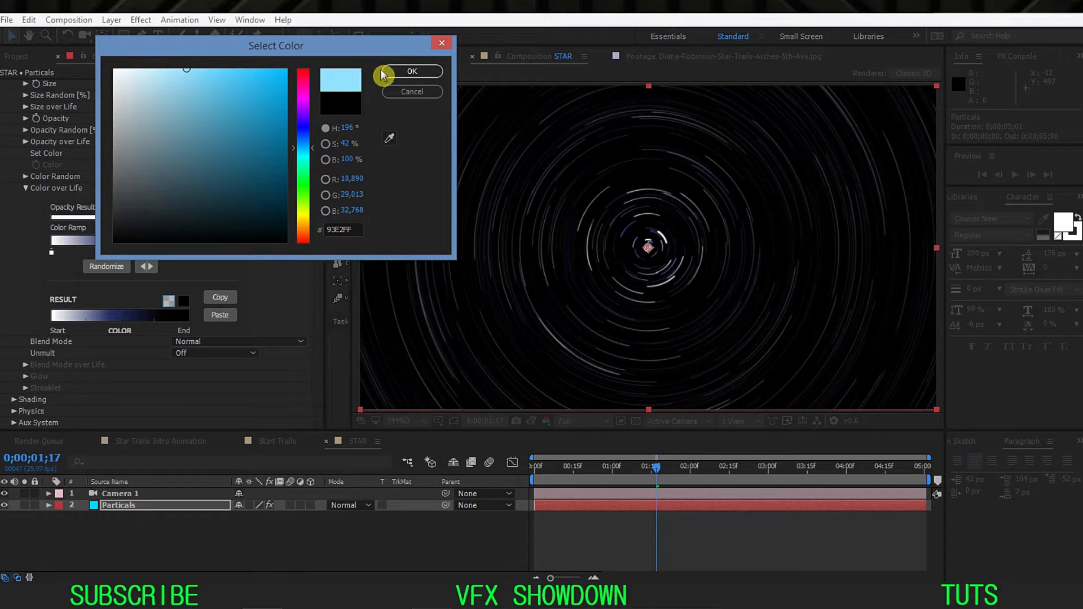
{"action": "left_click", "coordinate": [418, 73]}
{"action": "scroll", "coordinate": [430, 227], "scroll_direction": "down", "scroll_amount": 2}
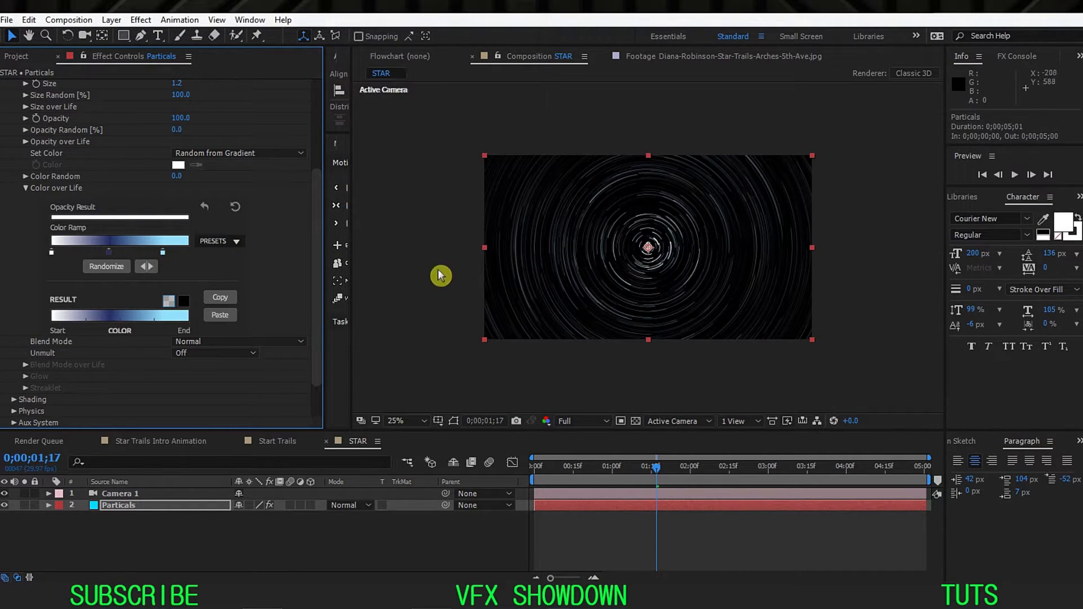
- Reorder the ramp's stops so light blue follows white and dark blue sits near the end
{"action": "mouse_move", "coordinate": [111, 252]}
{"action": "left_mouse_down"}
{"action": "mouse_move", "coordinate": [174, 252]}
{"action": "mouse_move", "coordinate": [94, 252]}
{"action": "left_mouse_up"}
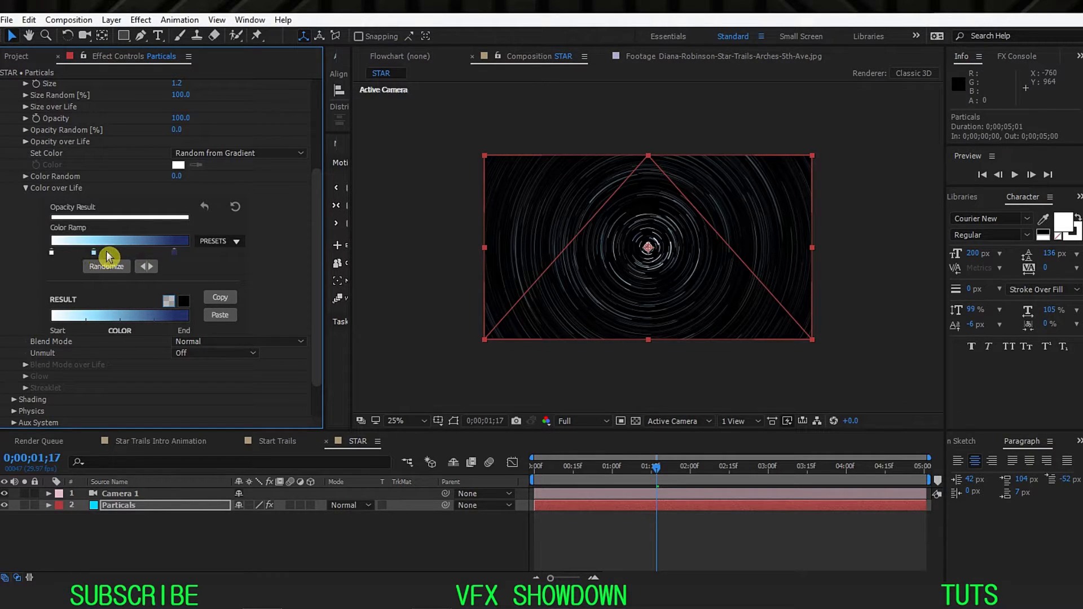
{"action": "left_click_drag", "start_coordinate": [173, 252], "coordinate": [180, 252]}
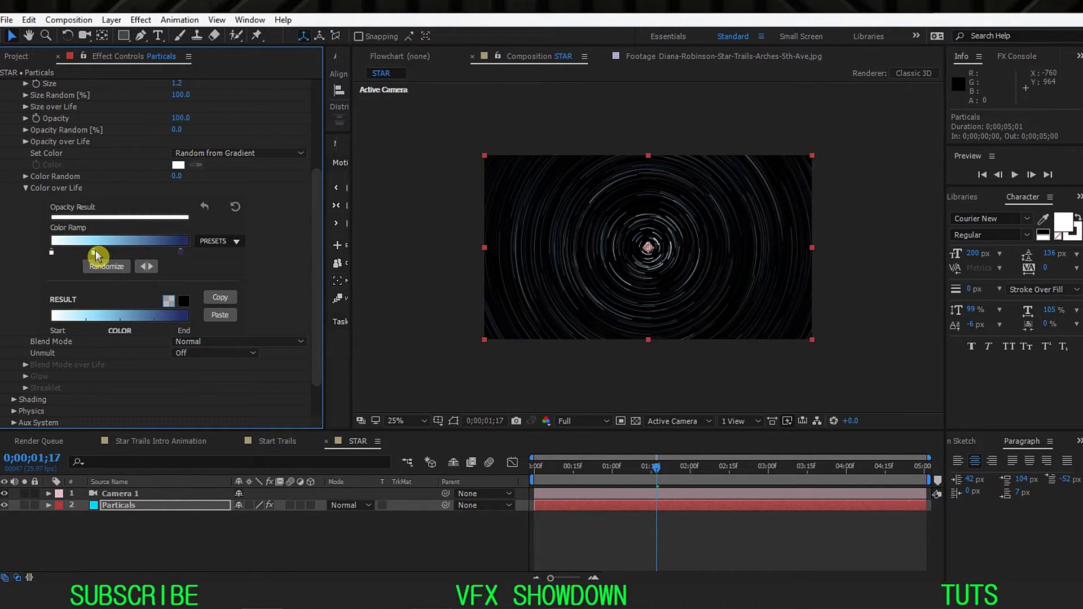
{"action": "left_click_drag", "start_coordinate": [93, 252], "coordinate": [96, 252]}
- Add a slate blue (3C5166) stop between the light and dark blue stops, and darken the dark blue stop to 131B42
{"action": "left_click", "coordinate": [140, 243]}
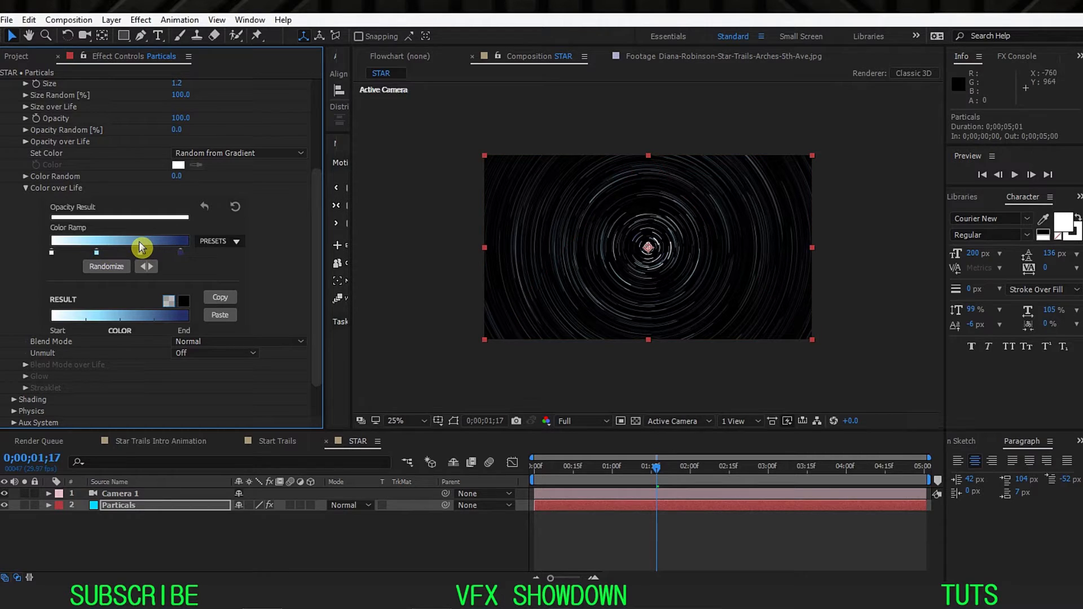
{"action": "double_click", "coordinate": [140, 252]}
{"action": "left_click", "coordinate": [175, 174]}
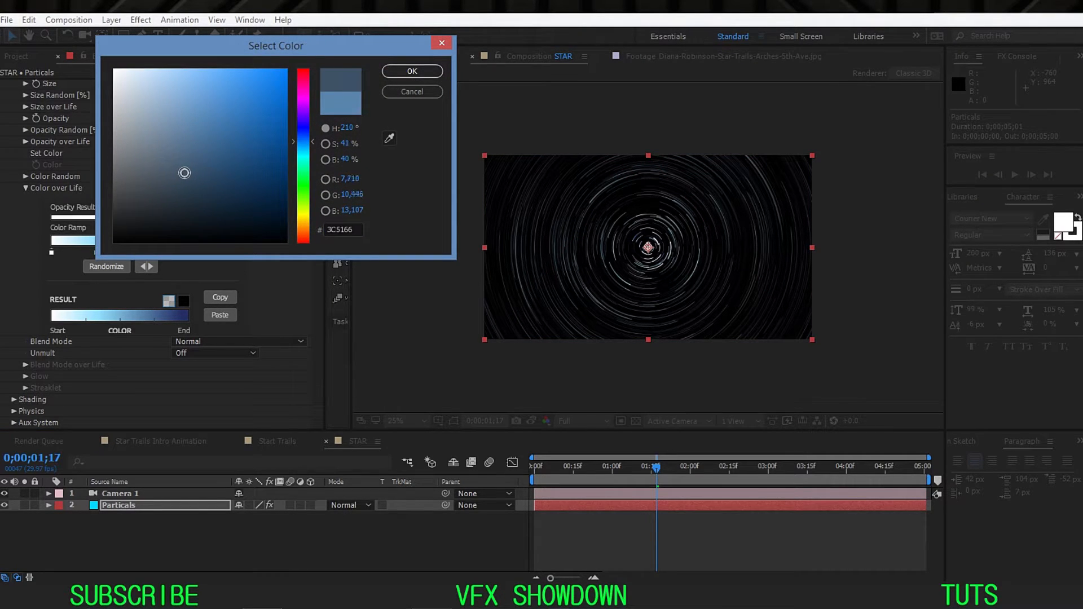
{"action": "left_click", "coordinate": [412, 71]}
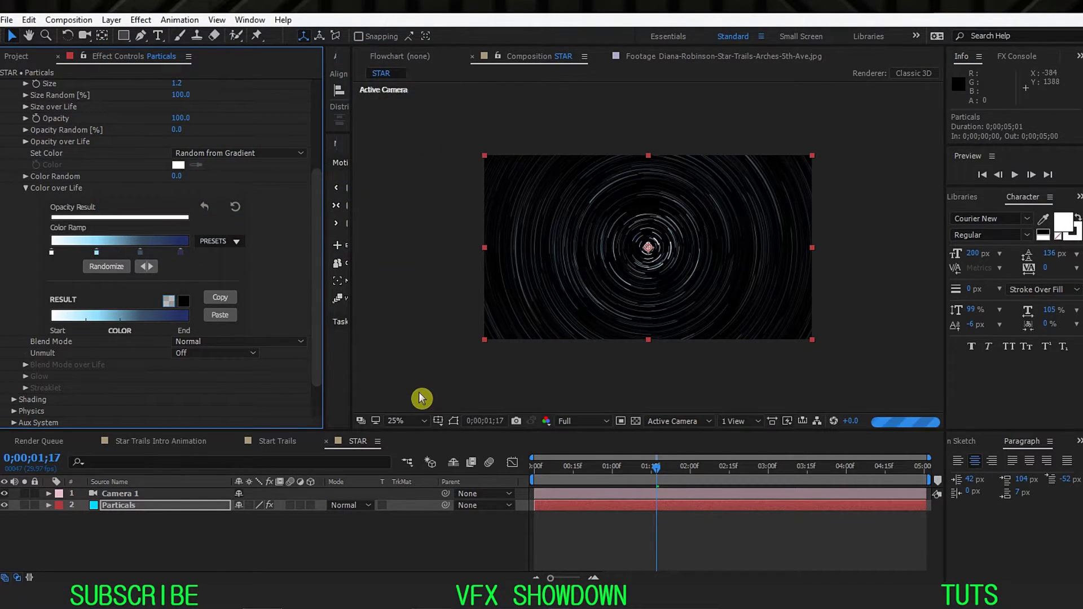
{"action": "double_click", "coordinate": [180, 250]}
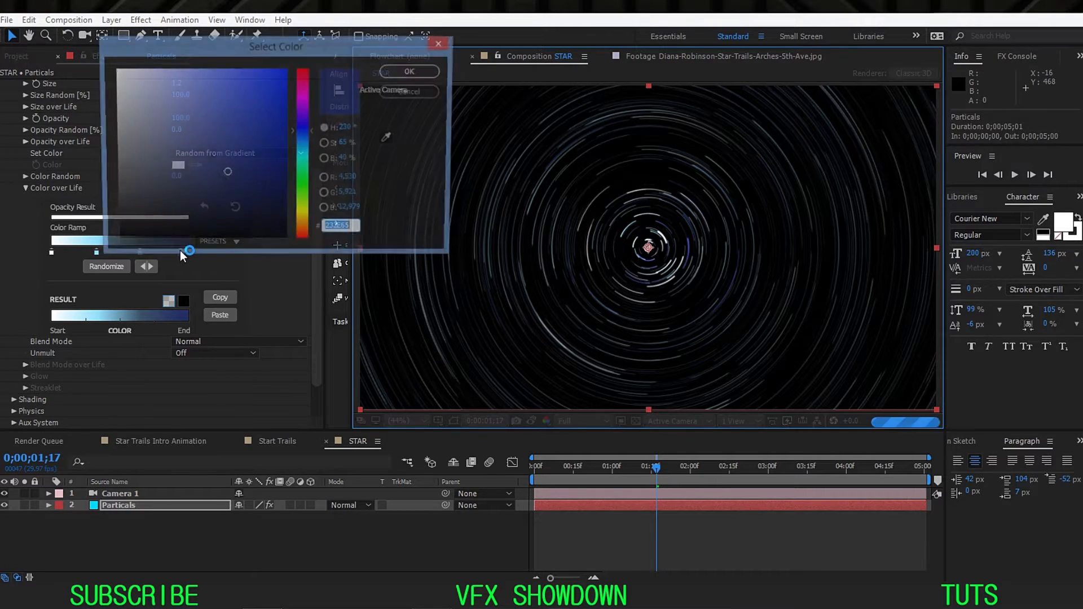
{"action": "left_click", "coordinate": [236, 198]}
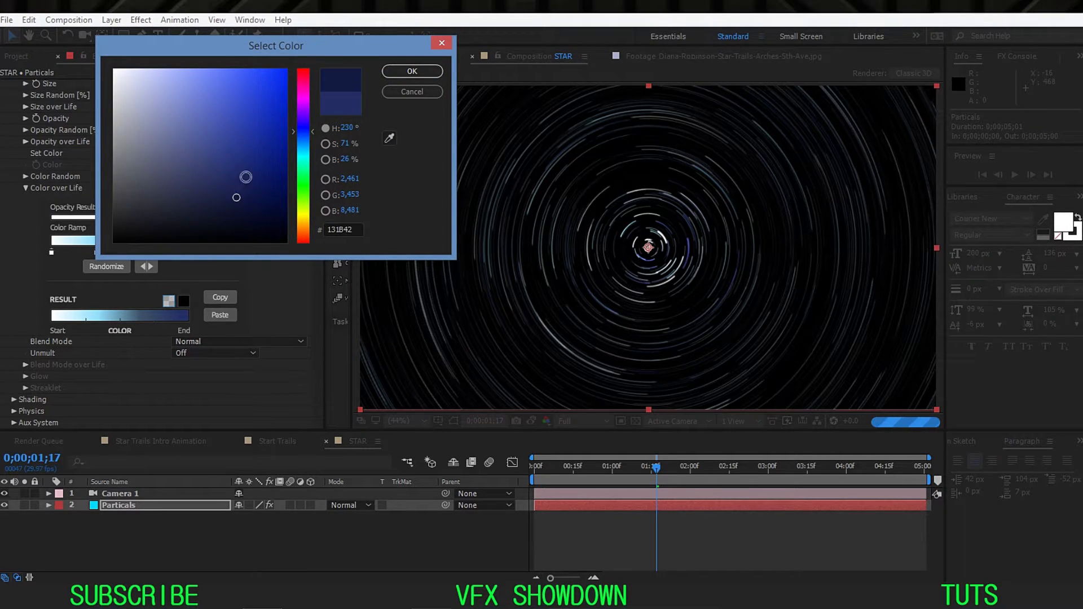
{"action": "left_click", "coordinate": [401, 72]}
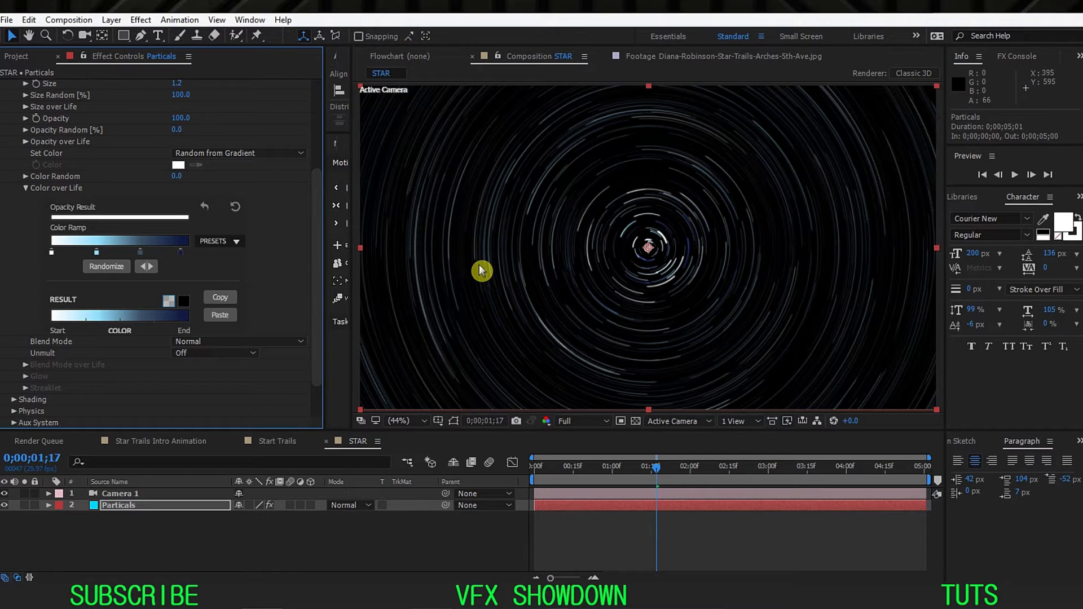
- Rearrange the ramp with light blue at the start, white after it and the navy stop at the far end
{"action": "mouse_move", "coordinate": [52, 252]}
{"action": "left_mouse_down"}
{"action": "mouse_move", "coordinate": [117, 253]}
{"action": "mouse_move", "coordinate": [32, 261]}
{"action": "left_mouse_up"}
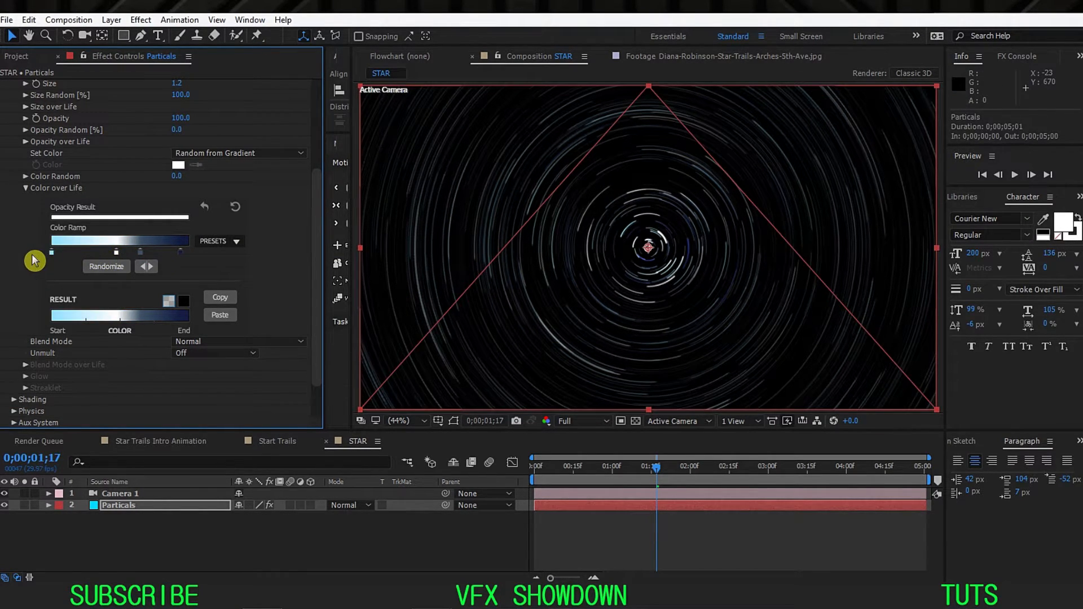
{"action": "left_click_drag", "start_coordinate": [117, 252], "coordinate": [91, 253]}
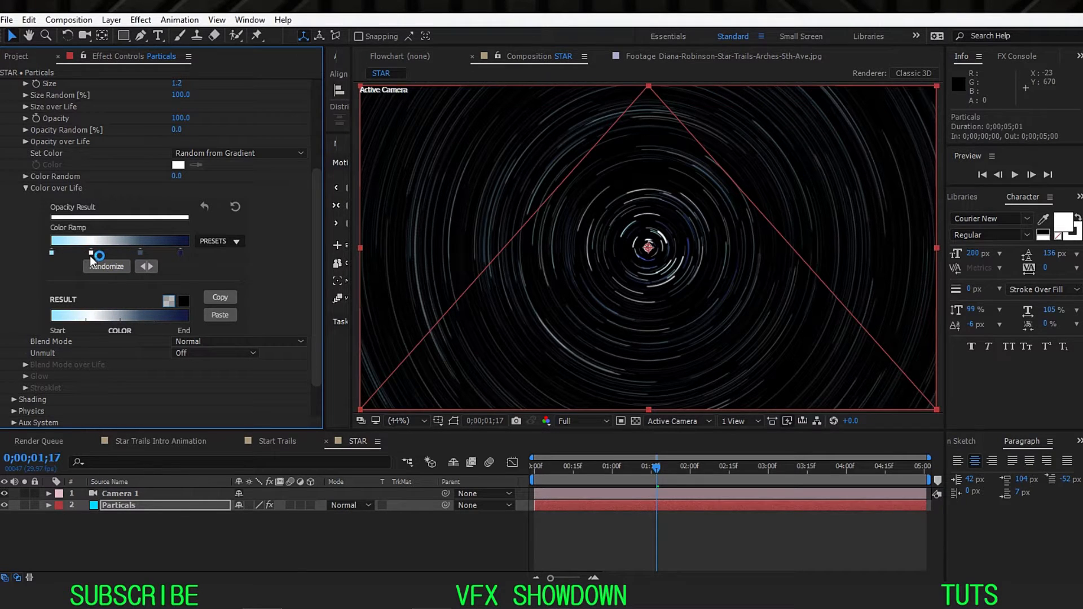
{"action": "left_click", "coordinate": [140, 252]}
{"action": "left_click_drag", "start_coordinate": [190, 257], "coordinate": [213, 266]}
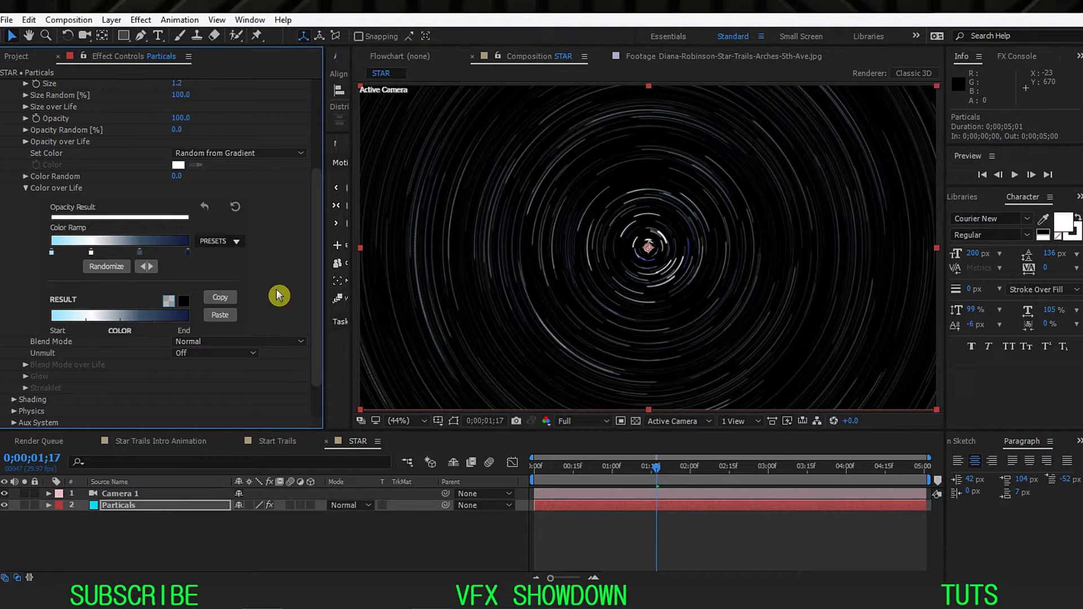
- Copy the Color over Life gradient from Particular on the Particals layer of the Start Trails composition
{"action": "left_click", "coordinate": [278, 442]}
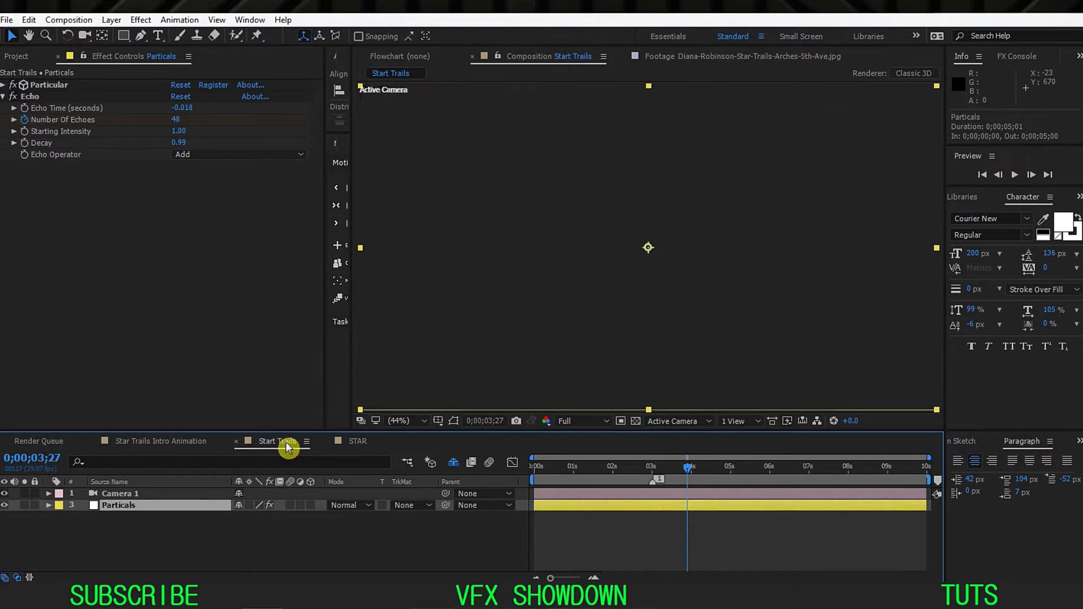
{"action": "left_click", "coordinate": [3, 96]}
{"action": "left_click", "coordinate": [3, 85]}
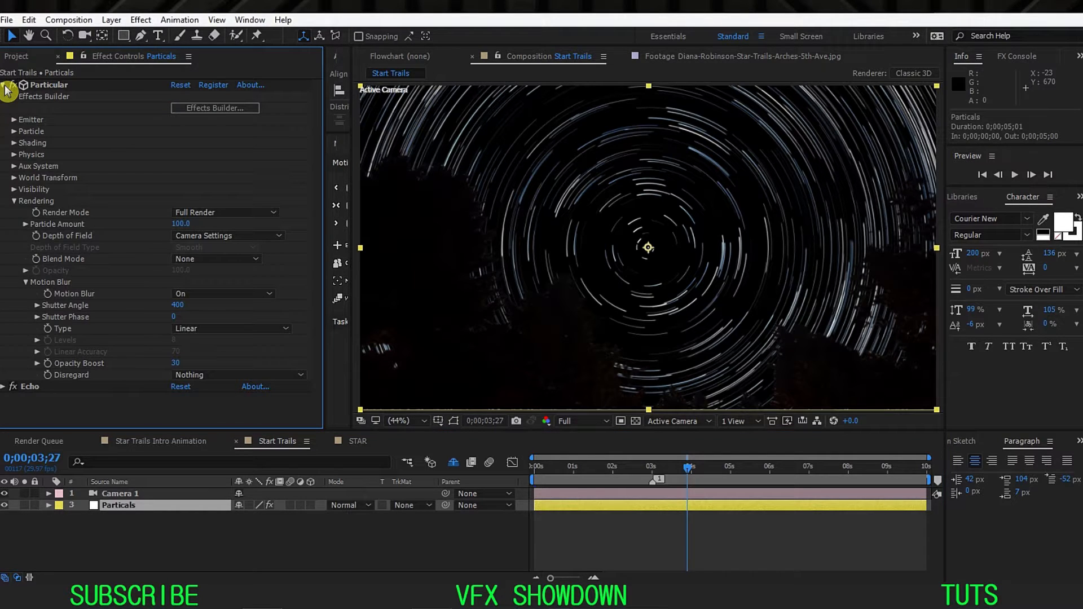
{"action": "left_click", "coordinate": [14, 200]}
{"action": "left_click", "coordinate": [14, 131]}
{"action": "scroll", "coordinate": [24, 307], "scroll_direction": "down", "scroll_amount": 2}
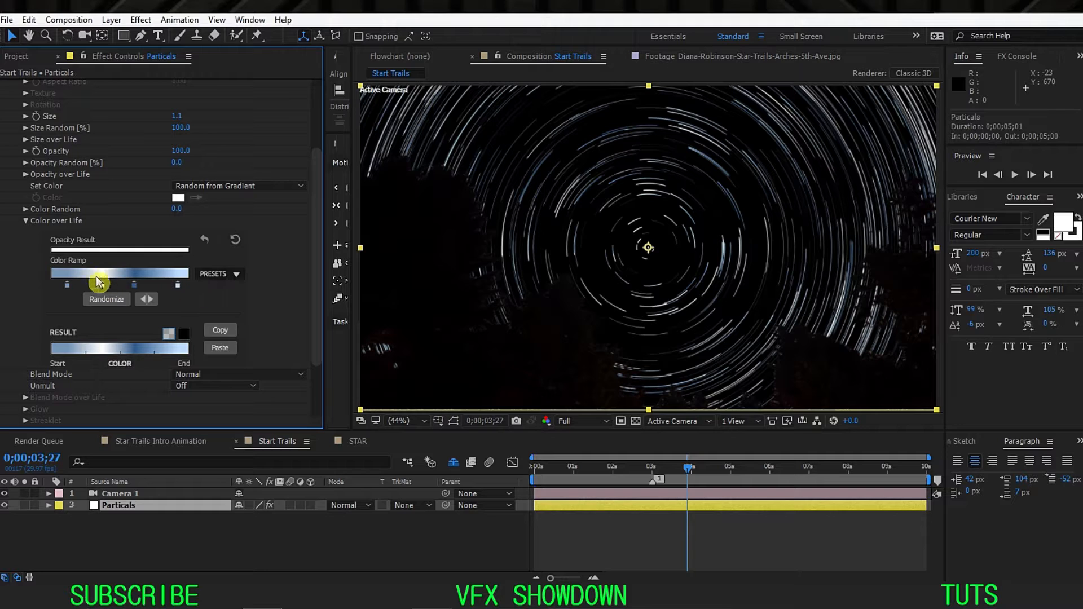
{"action": "left_click", "coordinate": [418, 420]}
{"action": "left_click", "coordinate": [396, 185]}
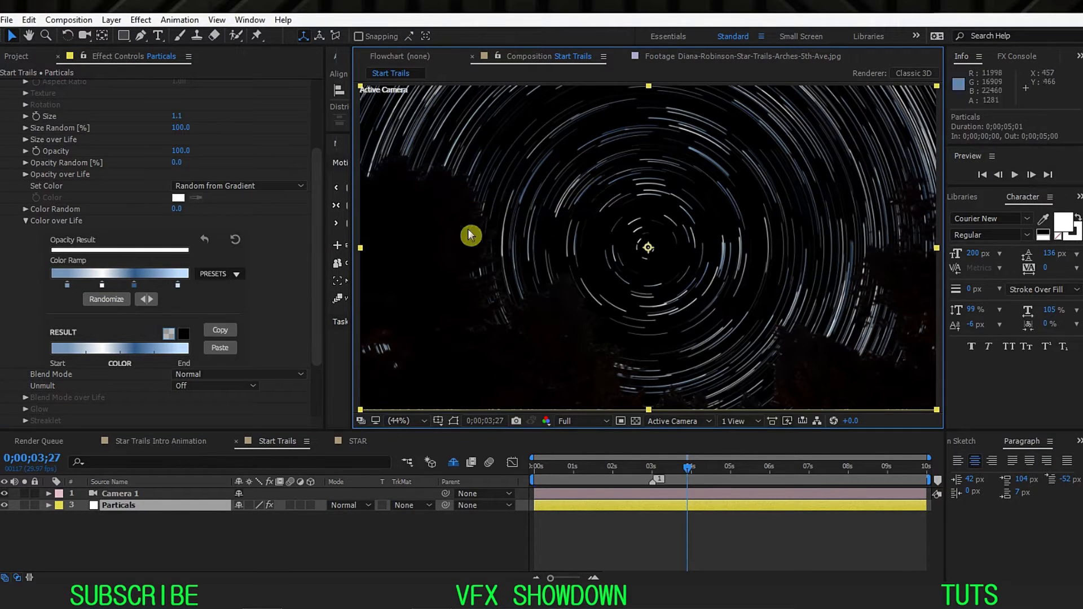
{"action": "left_click", "coordinate": [220, 330]}
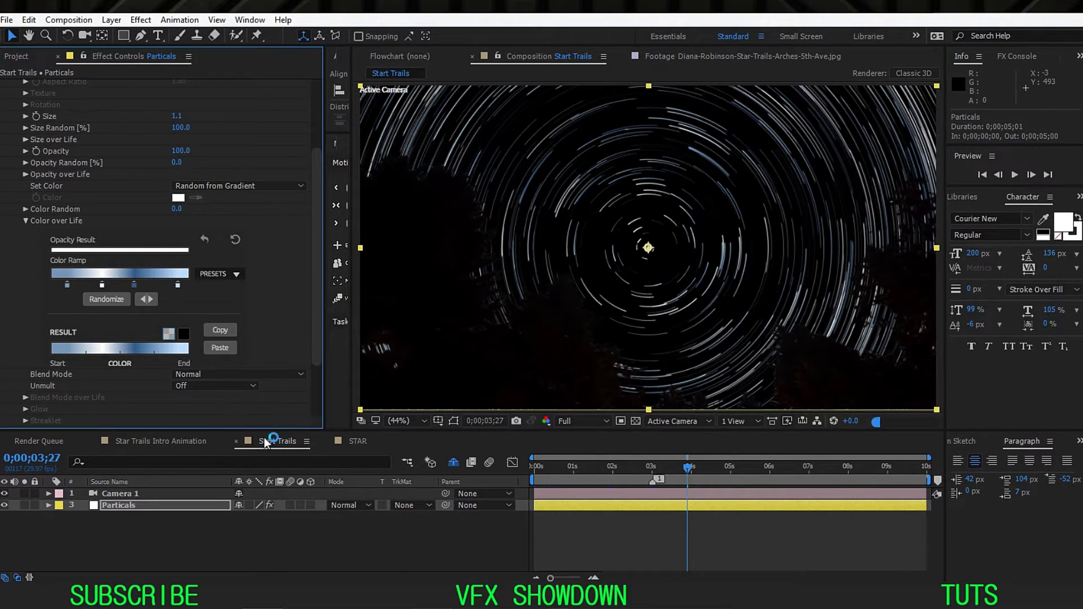
- Paste the copied gradient into Color over Life on the STAR composition's Particals layer
{"action": "left_click", "coordinate": [357, 441]}
{"action": "scroll", "coordinate": [147, 324], "scroll_direction": "down", "scroll_amount": 3}
{"action": "left_click", "coordinate": [219, 305]}
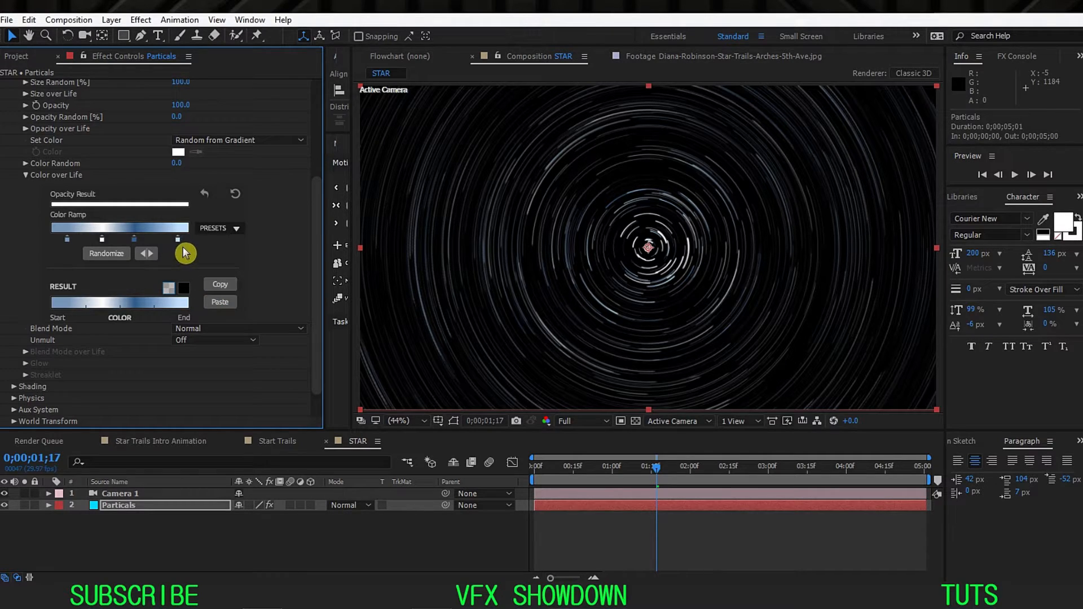
- Shift the pasted ramp's last two stops slightly toward the end and make the darker blue stop more saturated
{"action": "left_click_drag", "start_coordinate": [177, 239], "coordinate": [137, 248]}
{"action": "double_click", "coordinate": [137, 242]}
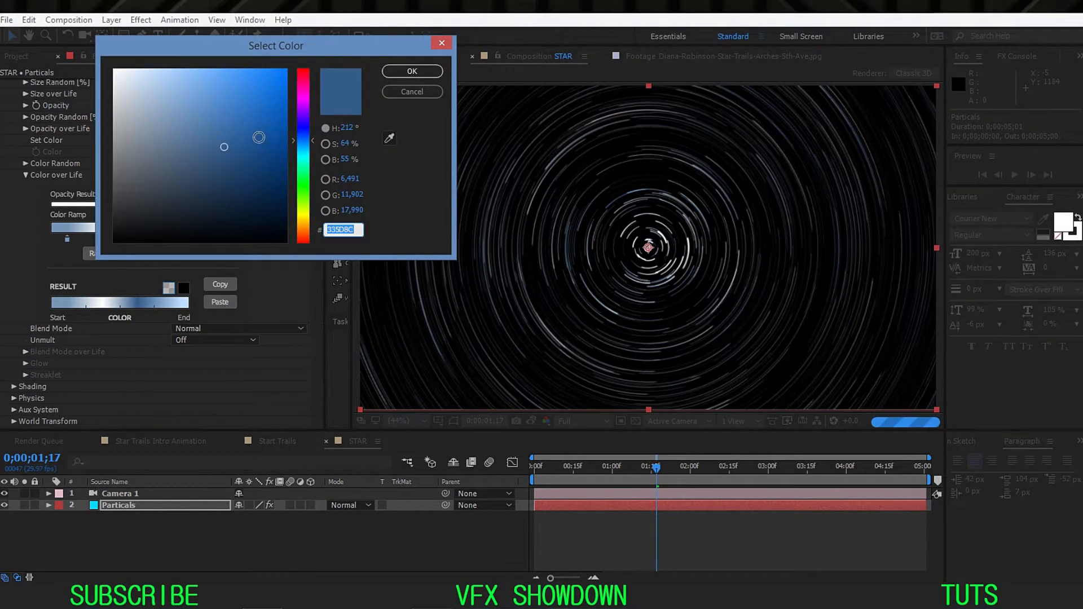
{"action": "left_click", "coordinate": [372, 92]}
{"action": "left_click", "coordinate": [411, 71]}
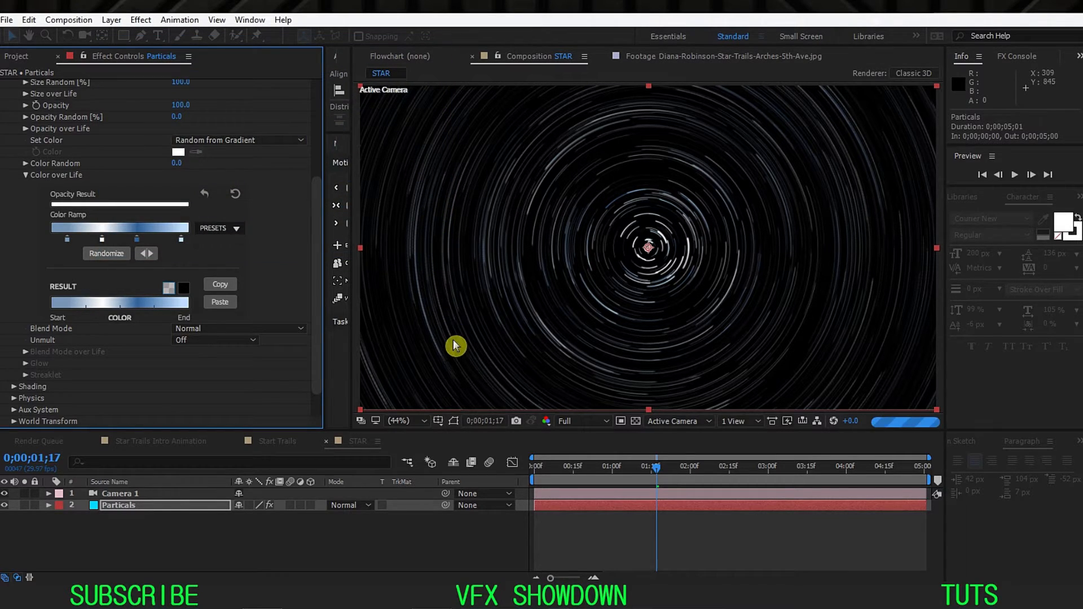
- Recolor the ramp's first stop to a more saturated blue and deselect the Particals layer
{"action": "double_click", "coordinate": [68, 239]}
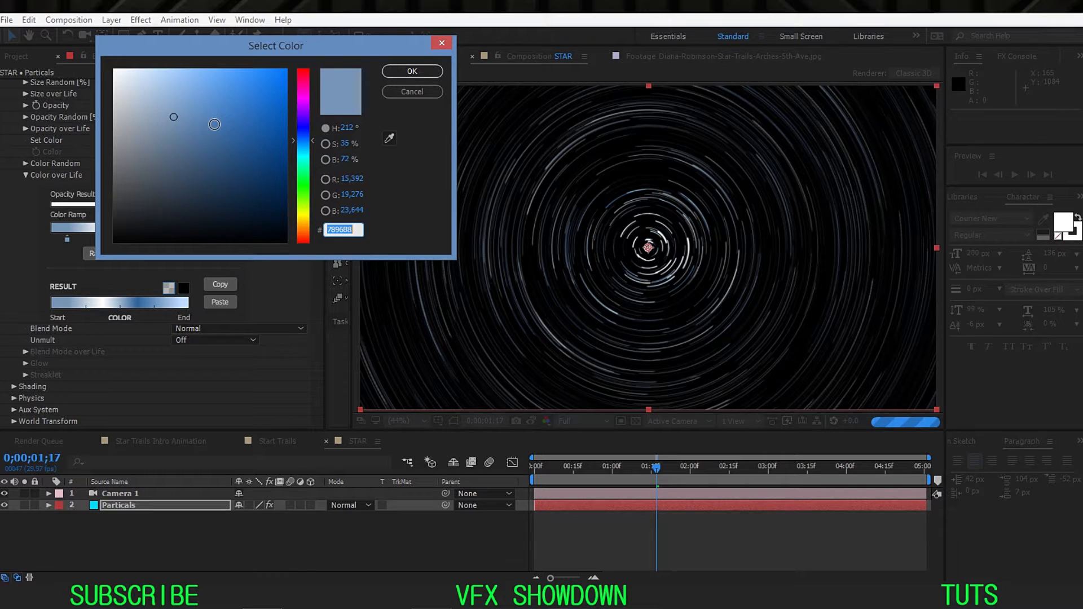
{"action": "left_click", "coordinate": [215, 125]}
{"action": "left_click", "coordinate": [410, 71]}
{"action": "left_click", "coordinate": [427, 531]}
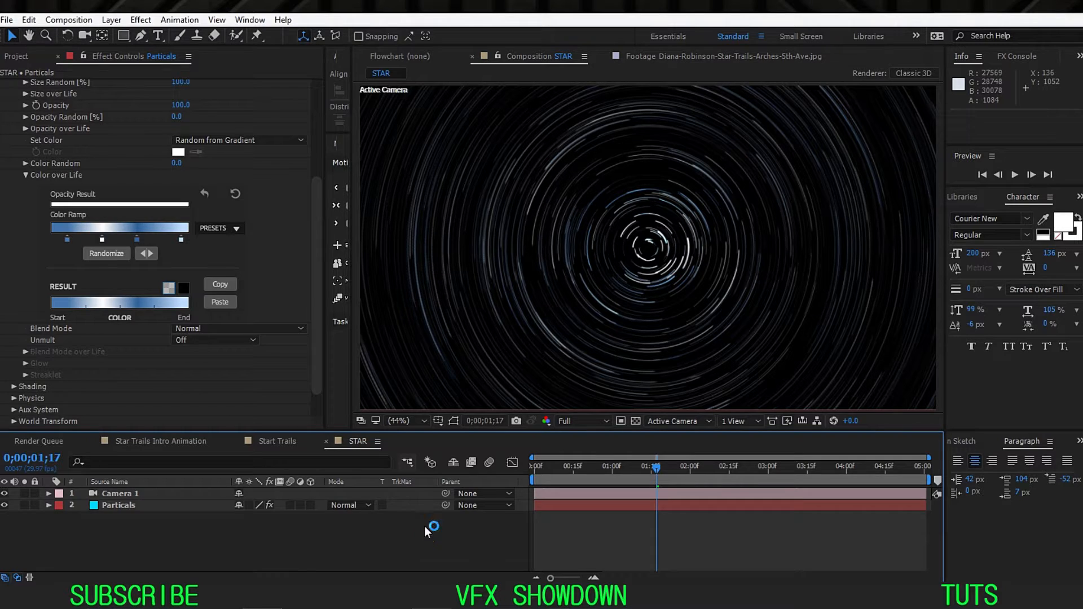
- Examine the recolored trails across the whole STAR frame, then open the Start Trails composition for comparison
{"action": "left_click", "coordinate": [418, 420]}
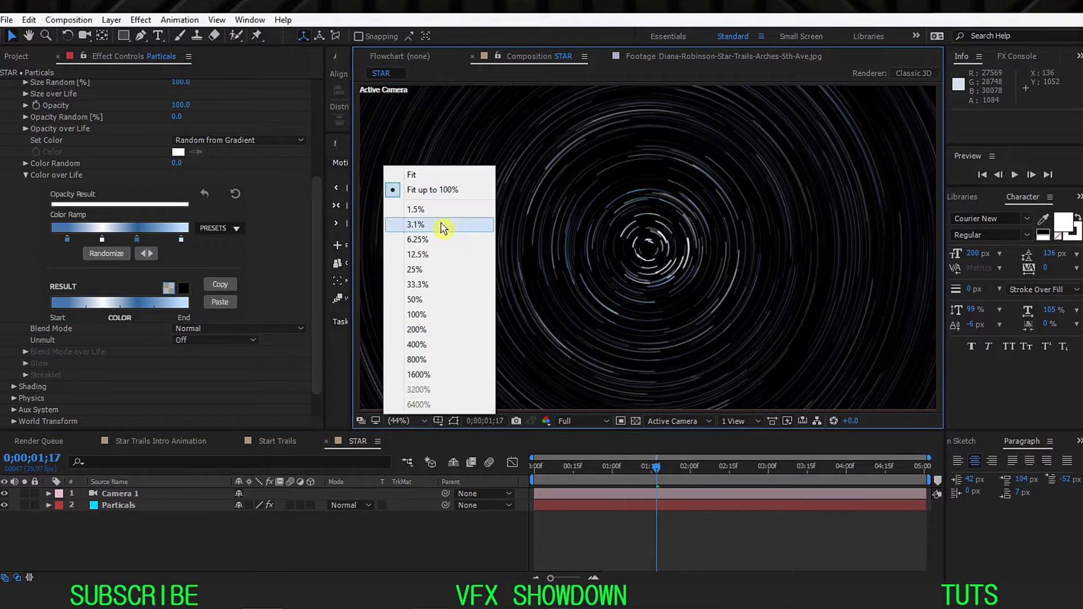
{"action": "left_click", "coordinate": [451, 189]}
{"action": "left_click", "coordinate": [417, 539]}
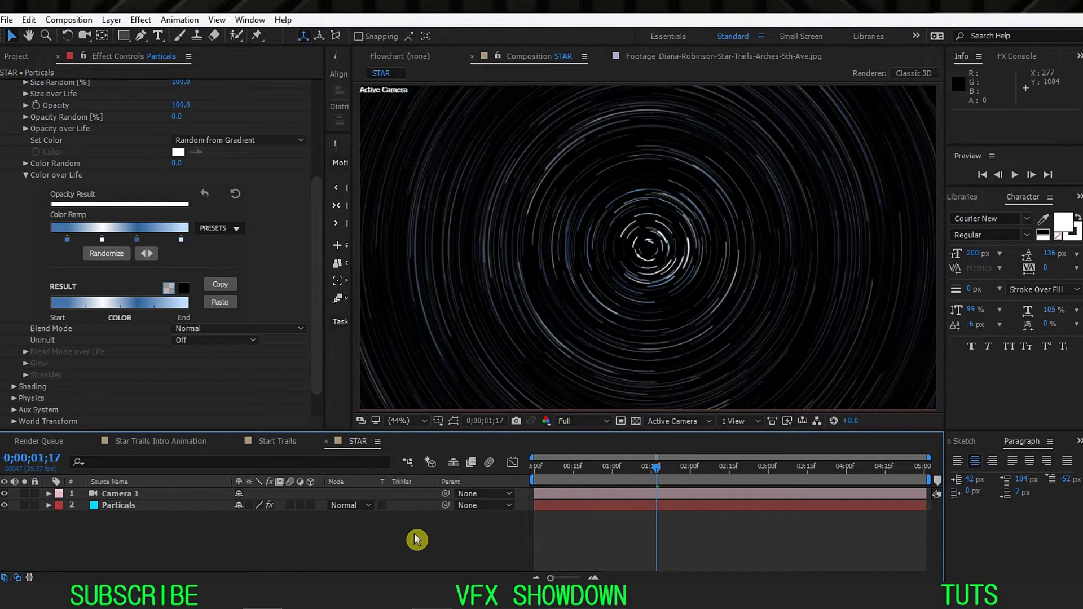
{"action": "left_click", "coordinate": [524, 326]}
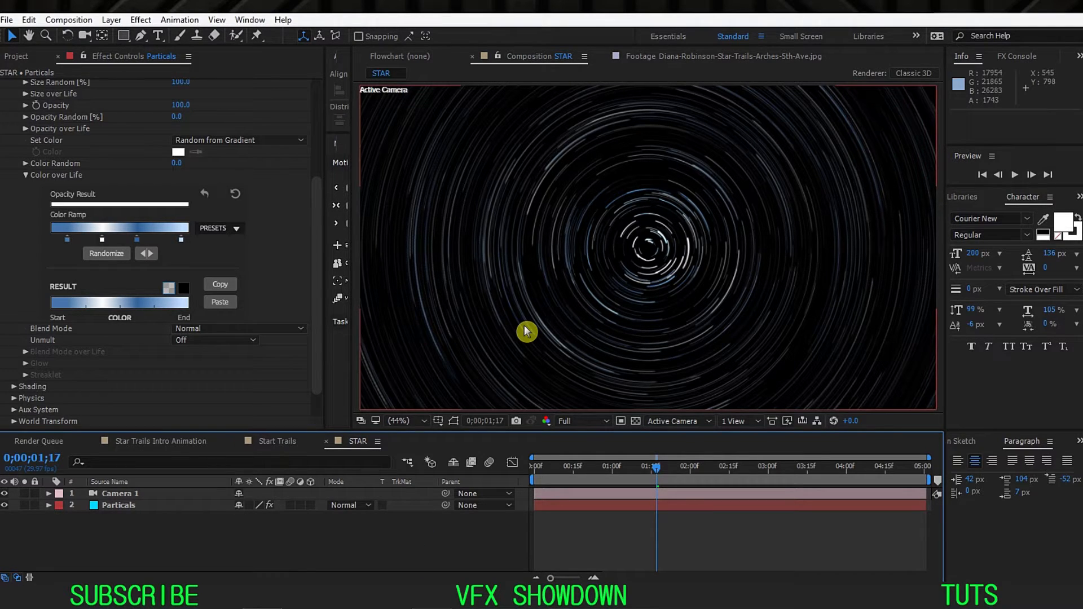
{"action": "key", "text": "comma"}
{"action": "key", "text": "comma"}
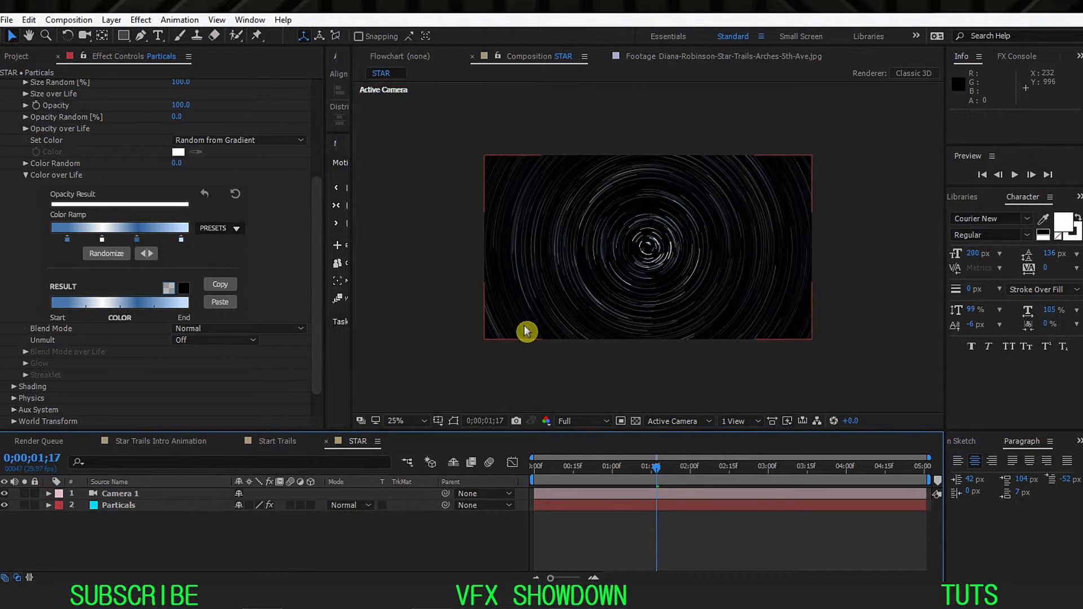
{"action": "left_click", "coordinate": [418, 421]}
{"action": "left_click", "coordinate": [440, 192]}
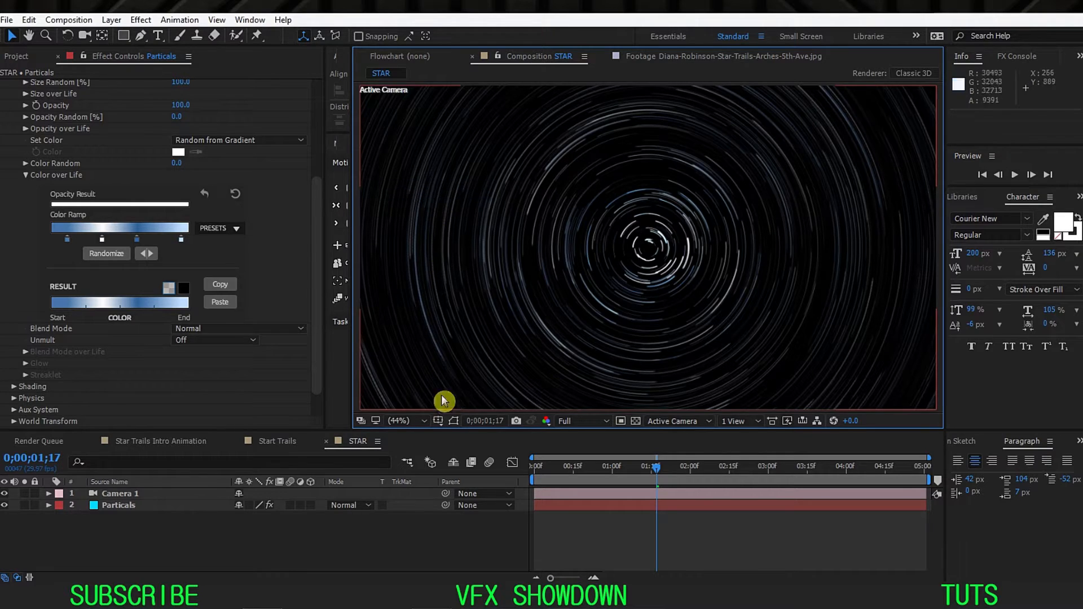
{"action": "left_click", "coordinate": [387, 544]}
{"action": "left_click", "coordinate": [277, 440]}
{"action": "left_click", "coordinate": [232, 537]}
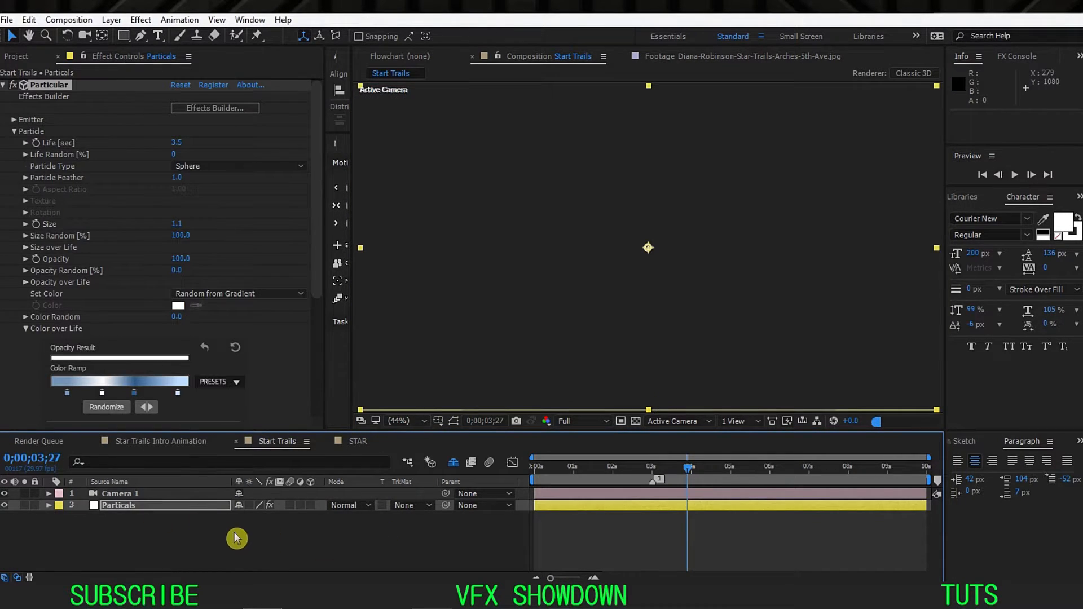